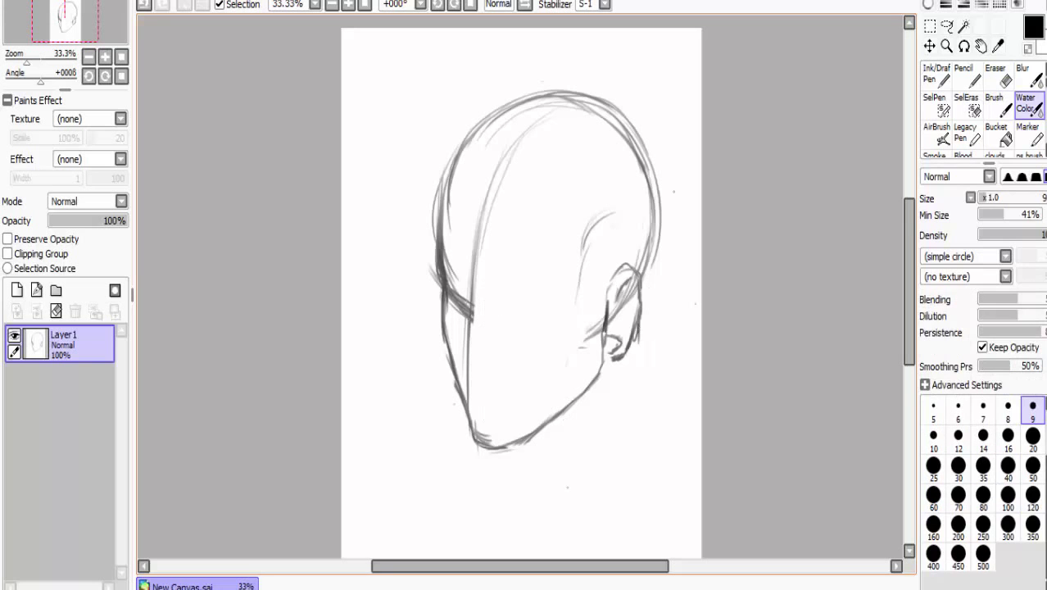
# - Redraw the back of the head further right, erase the old outline and draw the neck
pyautogui.moveTo(512, 447); pyautogui.dragTo(526, 475)
pyautogui.moveTo(584, 102); pyautogui.dragTo(671, 279)
pyautogui.press('e')
pyautogui.moveTo(568, 117); pyautogui.dragTo(659, 245)
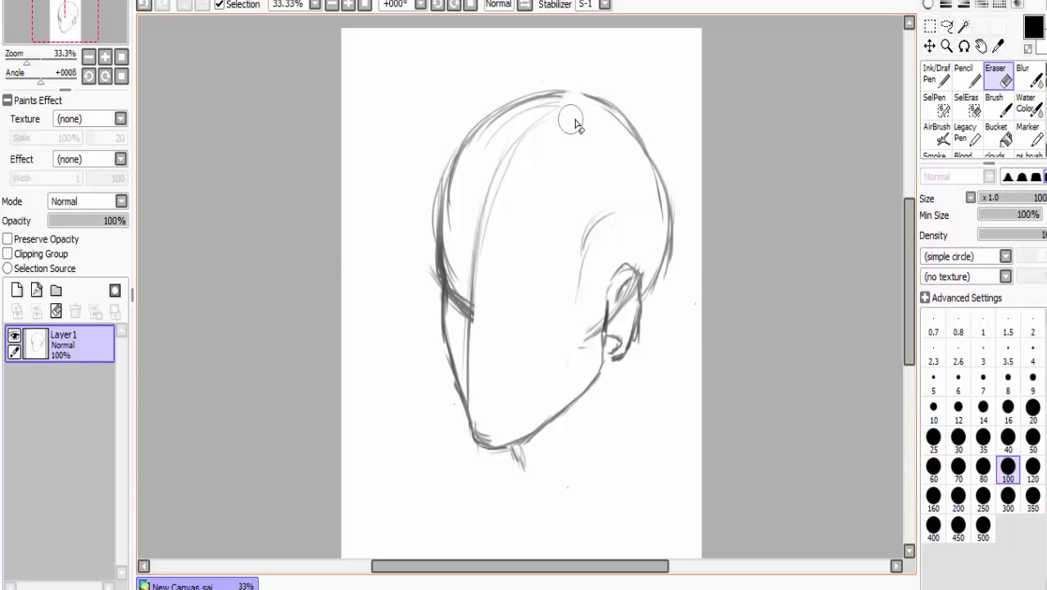
pyautogui.moveTo(623, 354); pyautogui.dragTo(632, 428)
pyautogui.moveTo(625, 385); pyautogui.dragTo(695, 470)
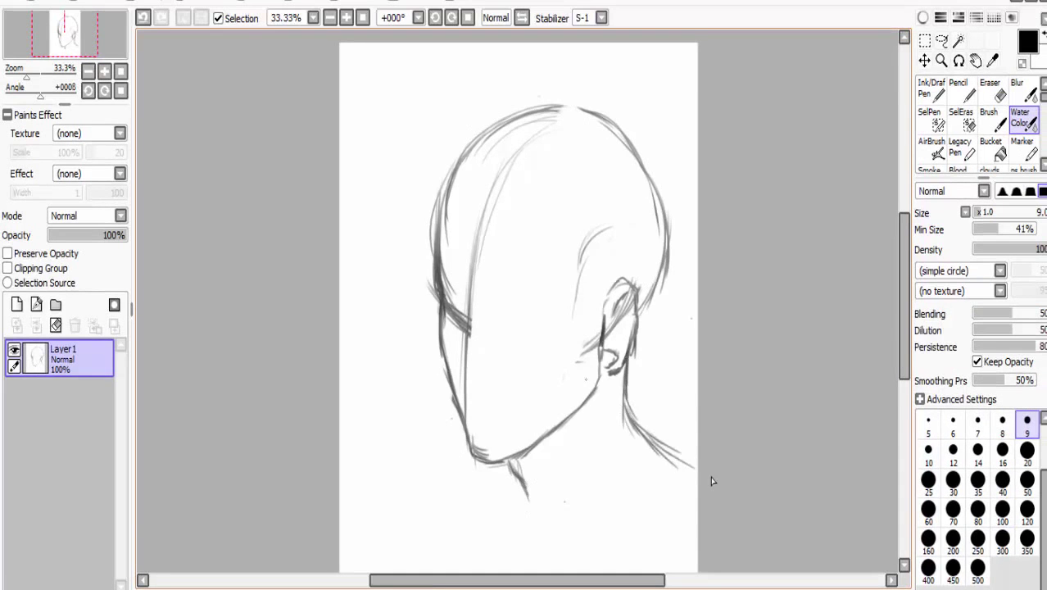
# - Sketch the long brow line, the side of the nose and strokes above the ear
pyautogui.scroll(1, 908, 353)
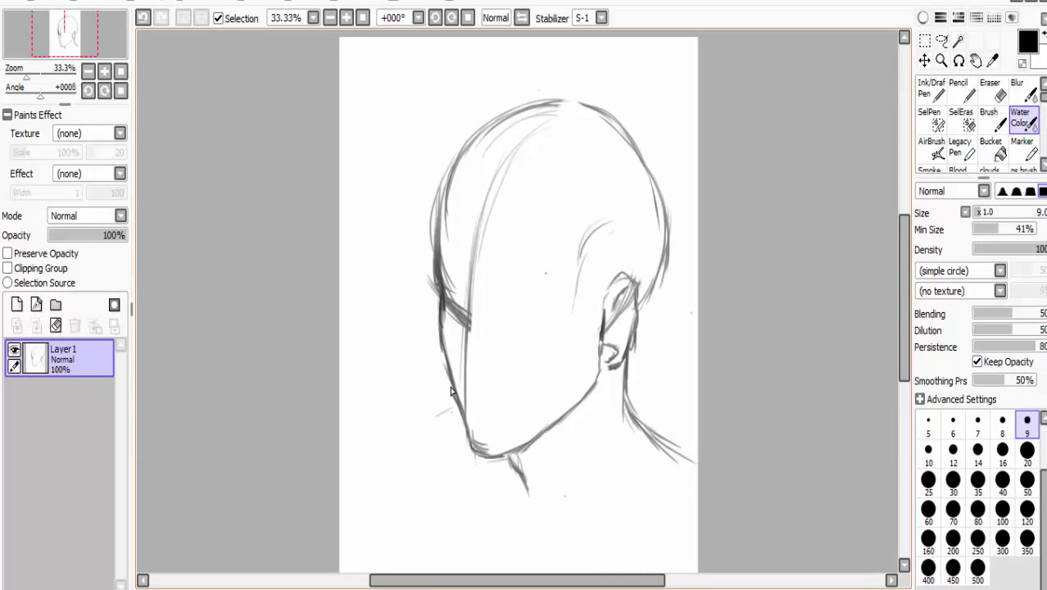
pyautogui.moveTo(548, 273); pyautogui.dragTo(551, 308)
pyautogui.moveTo(442, 309); pyautogui.dragTo(551, 350)
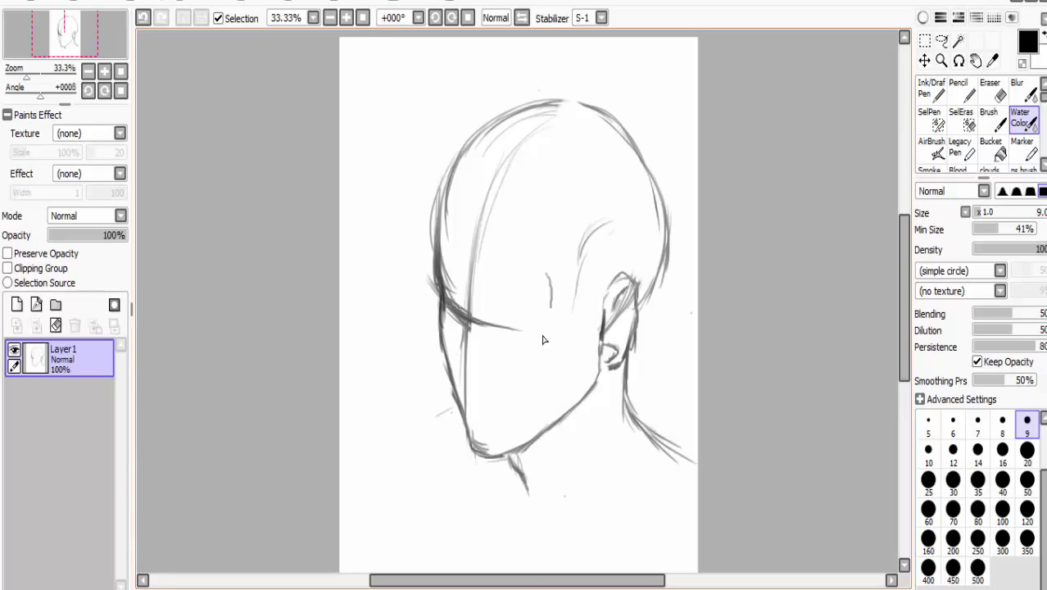
pyautogui.moveTo(465, 321); pyautogui.dragTo(455, 385)
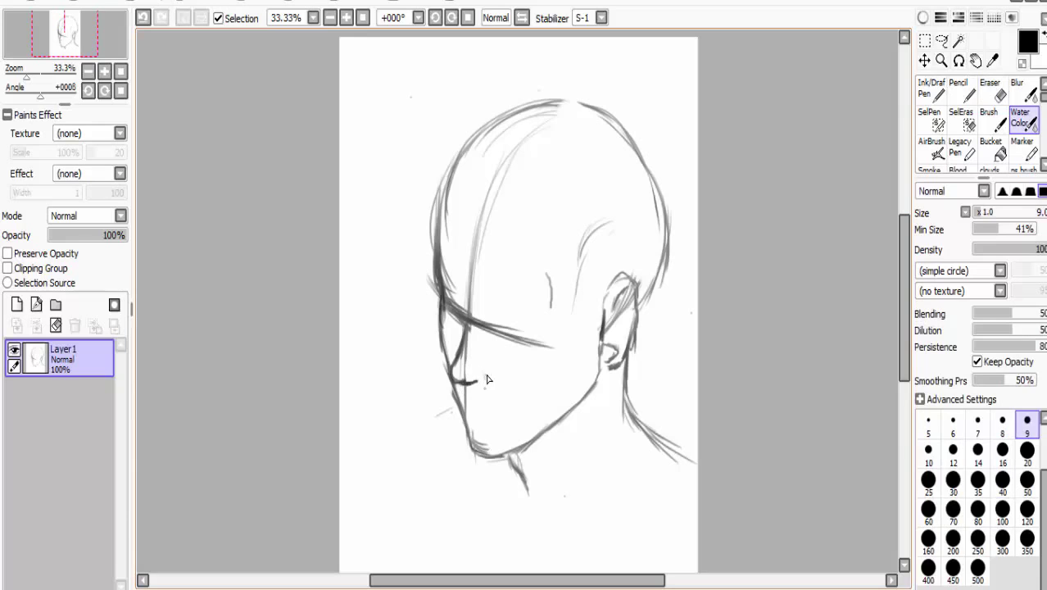
pyautogui.moveTo(475, 327); pyautogui.dragTo(523, 341)
pyautogui.moveTo(586, 233)
pyautogui.mouseDown()
pyautogui.moveTo(561, 270)
pyautogui.moveTo(551, 342)
pyautogui.mouseUp()
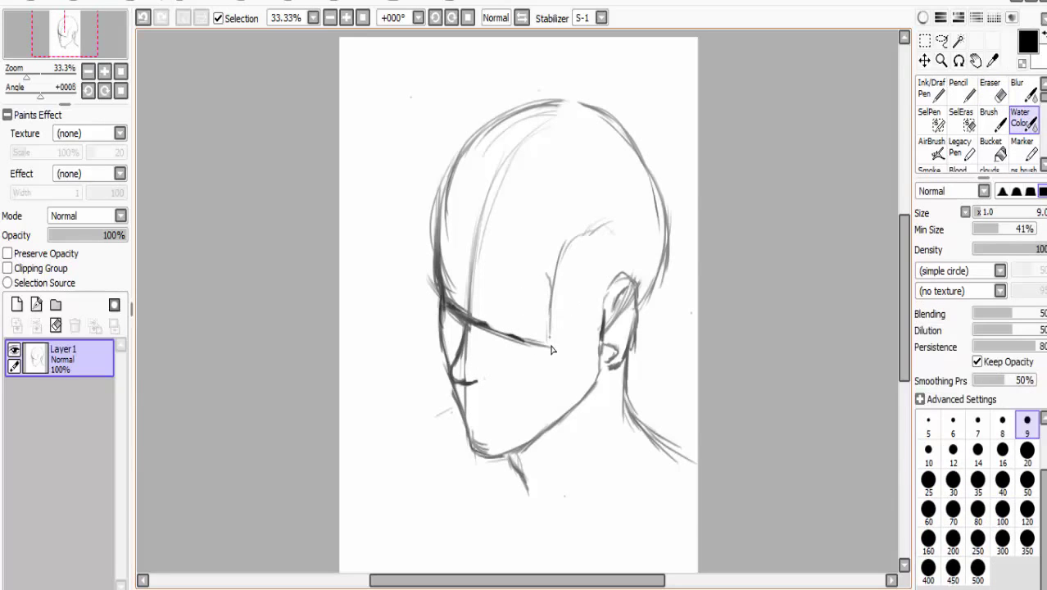
# - Erase stray strokes around the brow line with a smaller eraser
pyautogui.press('e')
pyautogui.press('e')
pyautogui.moveTo(491, 324); pyautogui.dragTo(530, 344)
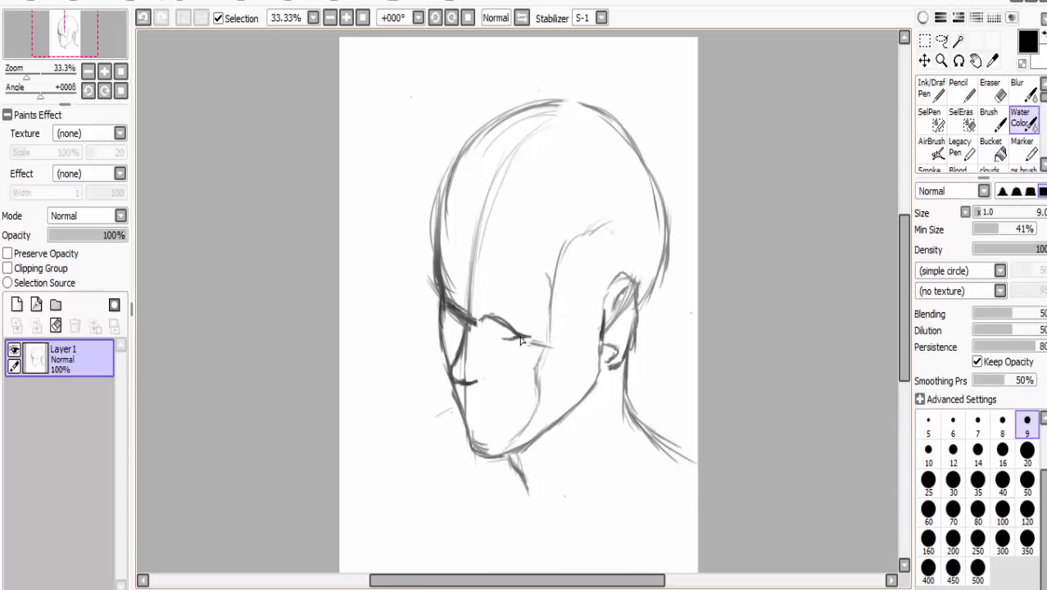
pyautogui.press('e')
pyautogui.moveTo(485, 300); pyautogui.dragTo(459, 315)
pyautogui.click(953, 430)
pyautogui.moveTo(459, 279); pyautogui.dragTo(446, 324)
pyautogui.moveTo(444, 254)
pyautogui.mouseDown()
pyautogui.moveTo(447, 315)
pyautogui.moveTo(472, 320)
pyautogui.moveTo(449, 315)
pyautogui.moveTo(459, 316)
pyautogui.mouseUp()
pyautogui.press('e')
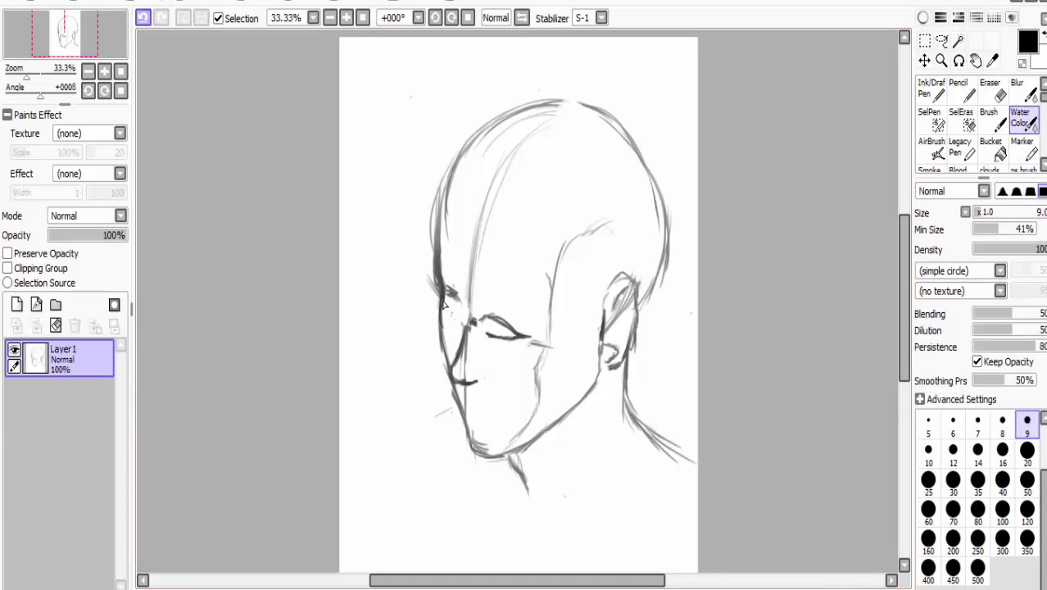
pyautogui.press('e')
pyautogui.press(']')
pyautogui.press(']')
pyautogui.press(']')
pyautogui.moveTo(524, 335)
pyautogui.mouseDown()
pyautogui.moveTo(464, 308)
pyautogui.moveTo(465, 346)
pyautogui.mouseUp()
pyautogui.press('e')
# - Rework the nose with darker lines and a new brow line, erasing stray nose strokes
pyautogui.moveTo(442, 277)
pyautogui.mouseDown()
pyautogui.moveTo(459, 293)
pyautogui.moveTo(451, 394)
pyautogui.moveTo(467, 332)
pyautogui.moveTo(465, 368)
pyautogui.mouseUp()
pyautogui.press('e')
pyautogui.press('e')
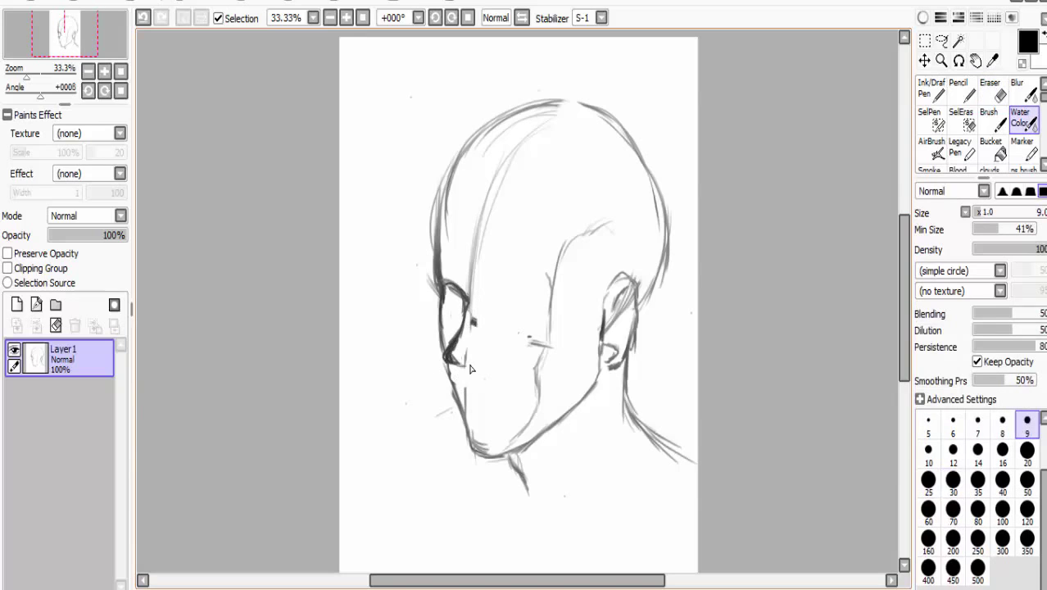
pyautogui.moveTo(465, 294); pyautogui.dragTo(524, 318)
pyautogui.press('e')
pyautogui.moveTo(449, 364)
pyautogui.mouseDown()
pyautogui.moveTo(459, 369)
pyautogui.moveTo(462, 326)
pyautogui.moveTo(456, 372)
pyautogui.mouseUp()
pyautogui.press('e')
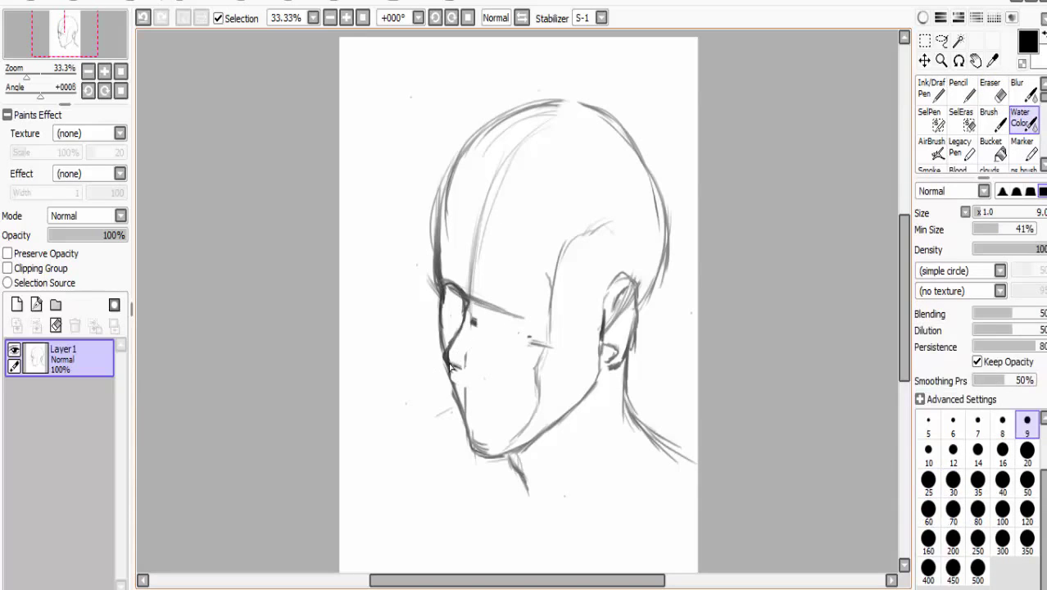
pyautogui.press('e')
pyautogui.moveTo(475, 315); pyautogui.dragTo(467, 360)
pyautogui.press('e')
# - Define the eyes, darken the nose tip, erase rough lip strokes and add a dark eyelid
pyautogui.moveTo(440, 283)
pyautogui.mouseDown()
pyautogui.moveTo(465, 297)
pyautogui.moveTo(471, 320)
pyautogui.moveTo(444, 292)
pyautogui.moveTo(540, 339)
pyautogui.moveTo(518, 336)
pyautogui.mouseUp()
pyautogui.press('e')
pyautogui.press('e')
pyautogui.moveTo(457, 364); pyautogui.dragTo(461, 370)
pyautogui.press('e')
pyautogui.press('e')
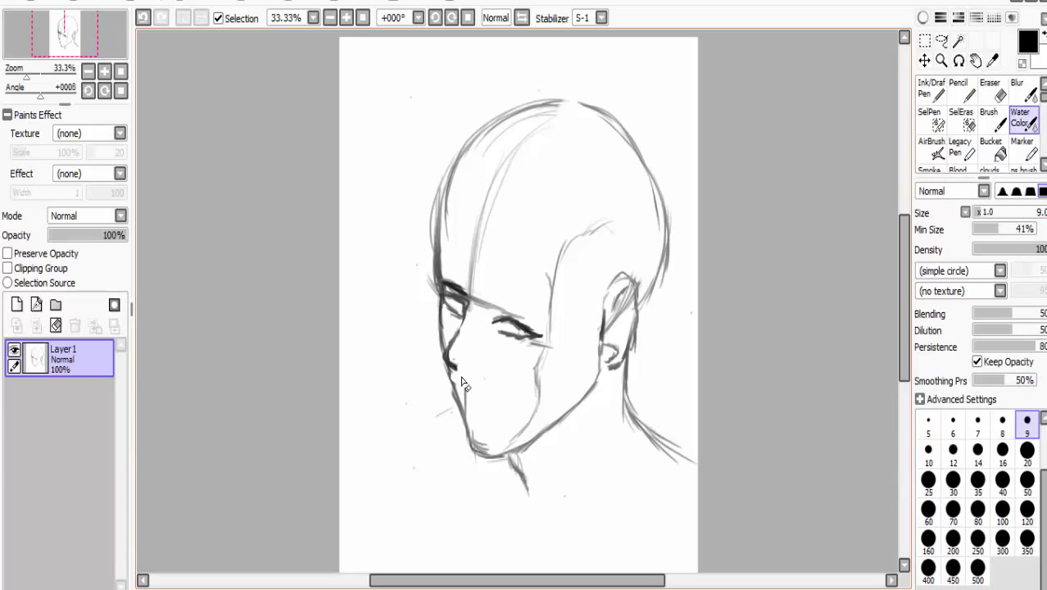
pyautogui.moveTo(487, 310); pyautogui.dragTo(513, 319)
pyautogui.moveTo(451, 343); pyautogui.dragTo(456, 352)
pyautogui.moveTo(456, 364)
pyautogui.mouseDown()
pyautogui.moveTo(472, 377)
pyautogui.moveTo(472, 397)
pyautogui.mouseUp()
pyautogui.press('e')
pyautogui.press('e')
pyautogui.press('e')
pyautogui.press('e')
pyautogui.press('e')
pyautogui.moveTo(477, 390); pyautogui.dragTo(461, 405)
pyautogui.press('e')
pyautogui.moveTo(496, 309)
pyautogui.mouseDown()
pyautogui.moveTo(533, 317)
pyautogui.moveTo(543, 338)
pyautogui.moveTo(517, 331)
pyautogui.mouseUp()
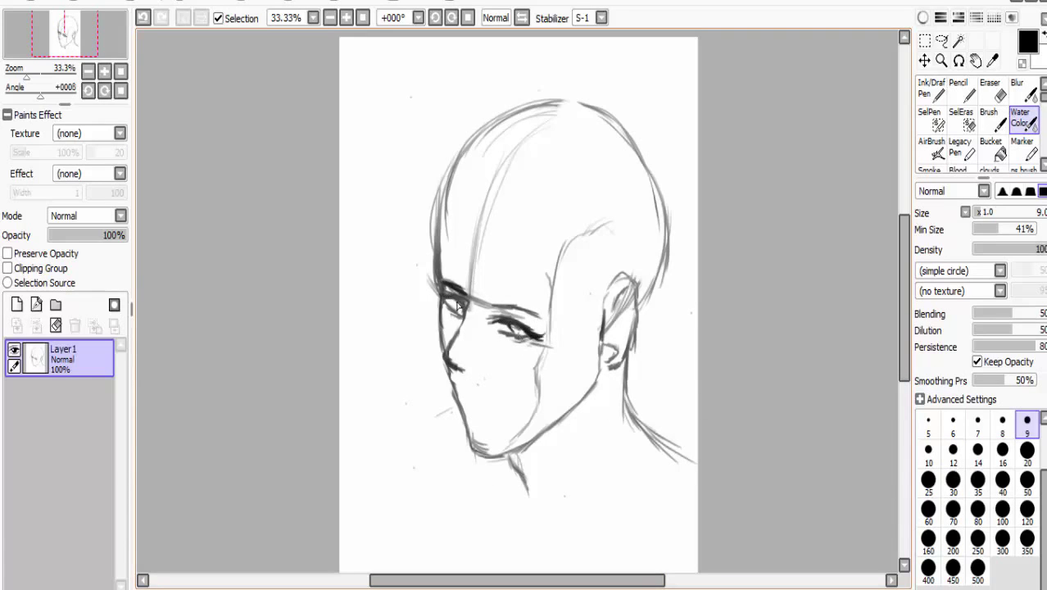
# - Mirror the canvas, draw a dark nose-bridge line, clean chin marks and add eye lashes
pyautogui.press('h')
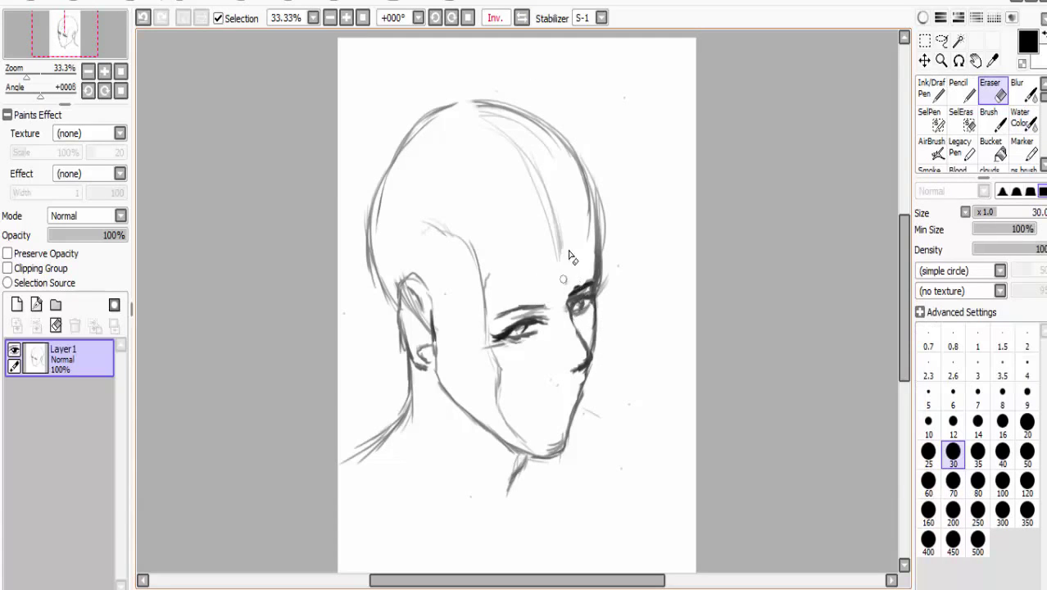
pyautogui.moveTo(596, 296); pyautogui.dragTo(591, 344)
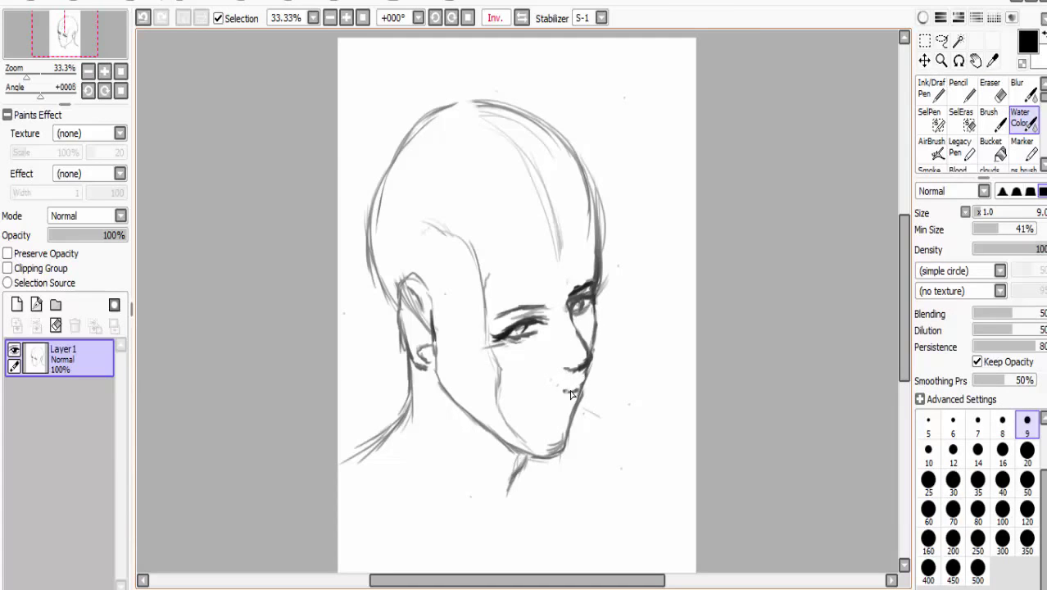
pyautogui.press('e')
pyautogui.moveTo(572, 395); pyautogui.dragTo(543, 401)
pyautogui.press('e')
pyautogui.moveTo(568, 300); pyautogui.dragTo(593, 283)
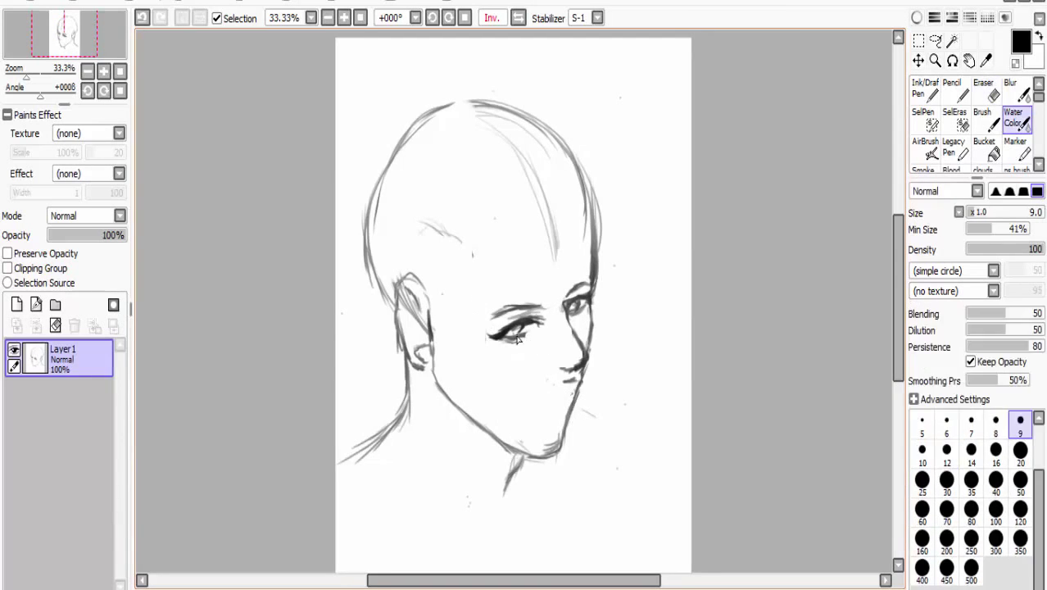
# - Extend the mouth line, rework the eye and eyelid, then flip the canvas back
pyautogui.press('e')
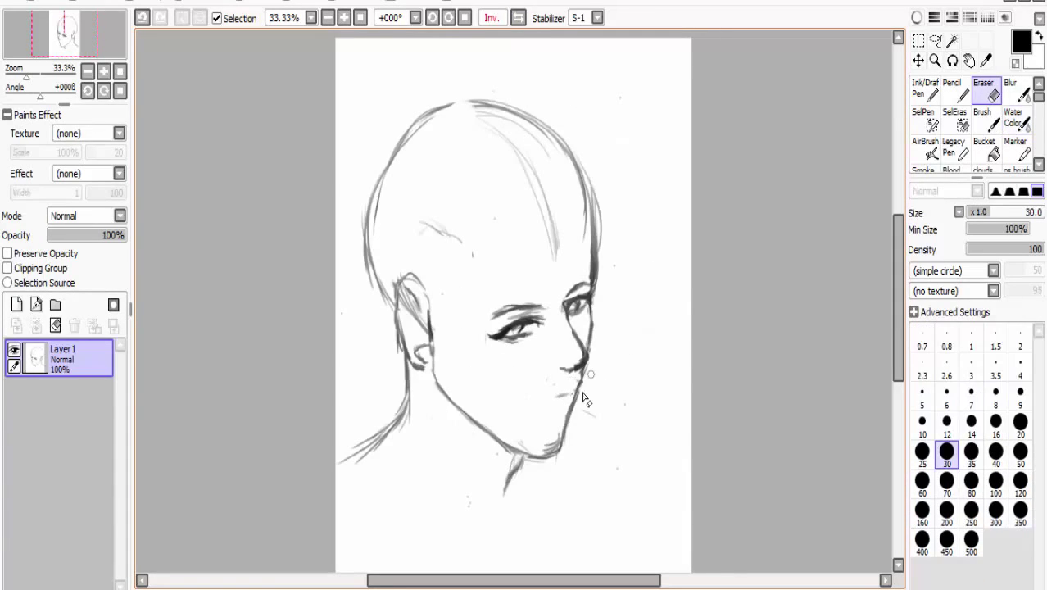
pyautogui.press('e')
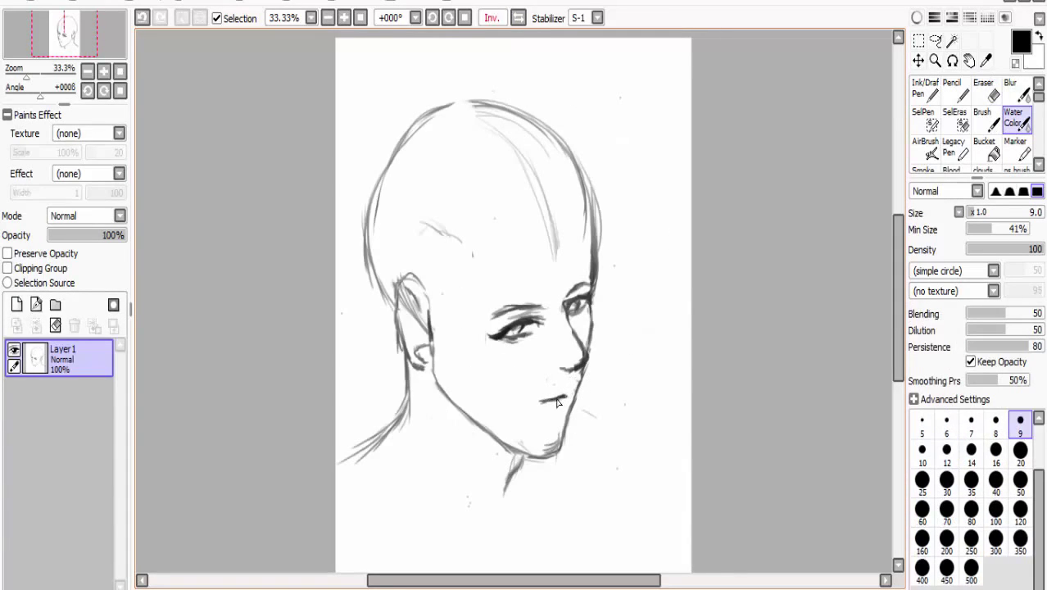
pyautogui.press('e')
pyautogui.press('e')
pyautogui.moveTo(536, 402); pyautogui.dragTo(526, 404)
pyautogui.press('e')
pyautogui.press('e')
pyautogui.press('e')
pyautogui.press('e')
pyautogui.press('e')
pyautogui.moveTo(585, 294)
pyautogui.mouseDown()
pyautogui.moveTo(541, 315)
pyautogui.moveTo(539, 301)
pyautogui.mouseUp()
pyautogui.press('e')
pyautogui.press('e')
pyautogui.moveTo(547, 398); pyautogui.dragTo(529, 406)
pyautogui.press('e')
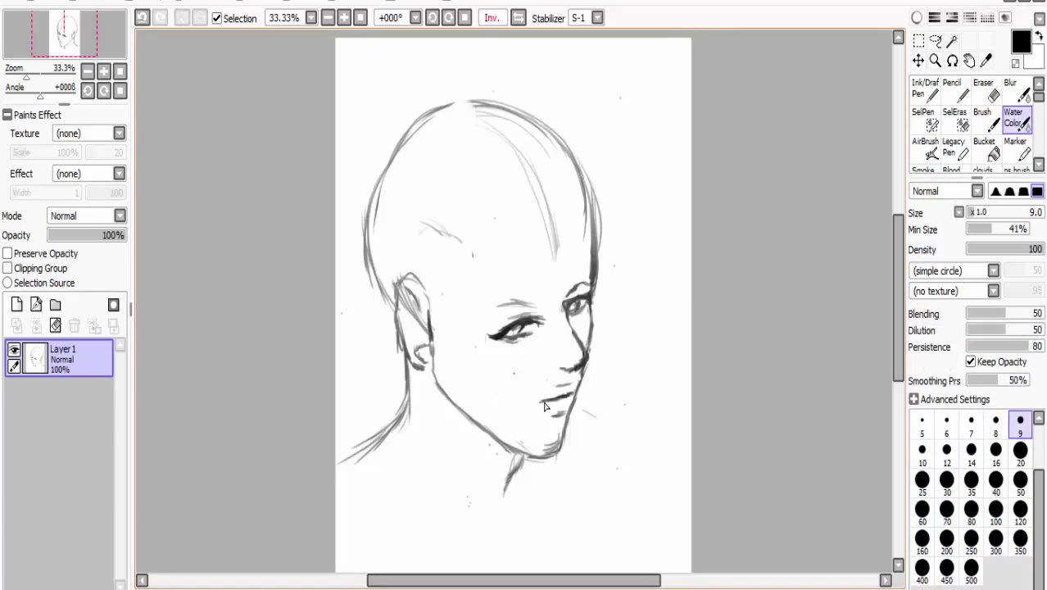
pyautogui.press('e')
pyautogui.press('e')
pyautogui.press('e')
pyautogui.press('e')
pyautogui.press('e')
pyautogui.press('e')
pyautogui.press('e')
pyautogui.press('e')
pyautogui.press('e')
pyautogui.press('e')
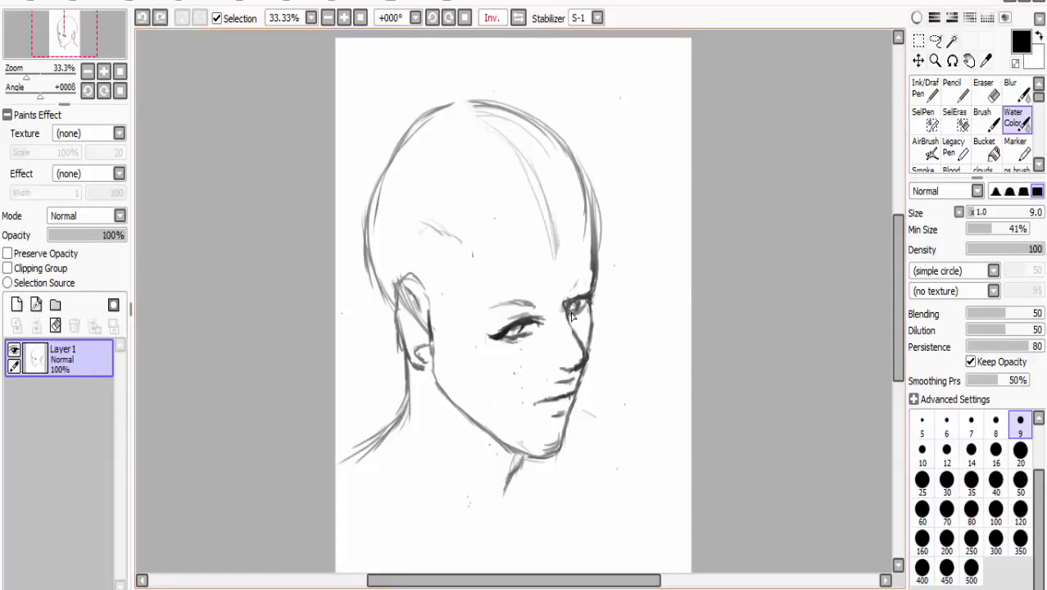
pyautogui.press('h')
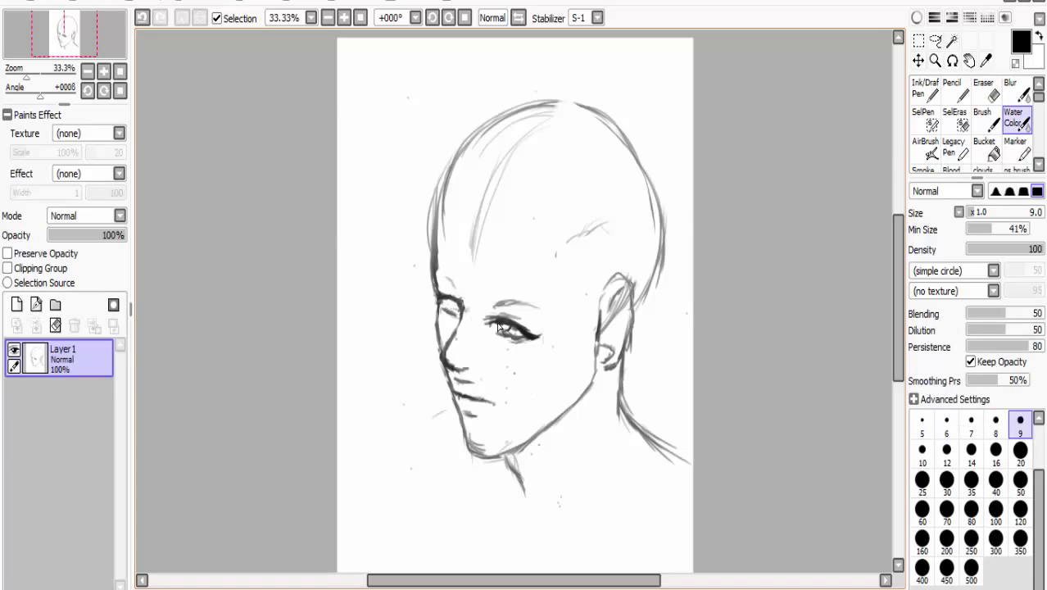
# - Select and transform the eye nearer the ear, then redraw the mouth into a slight smile
pyautogui.press('e')
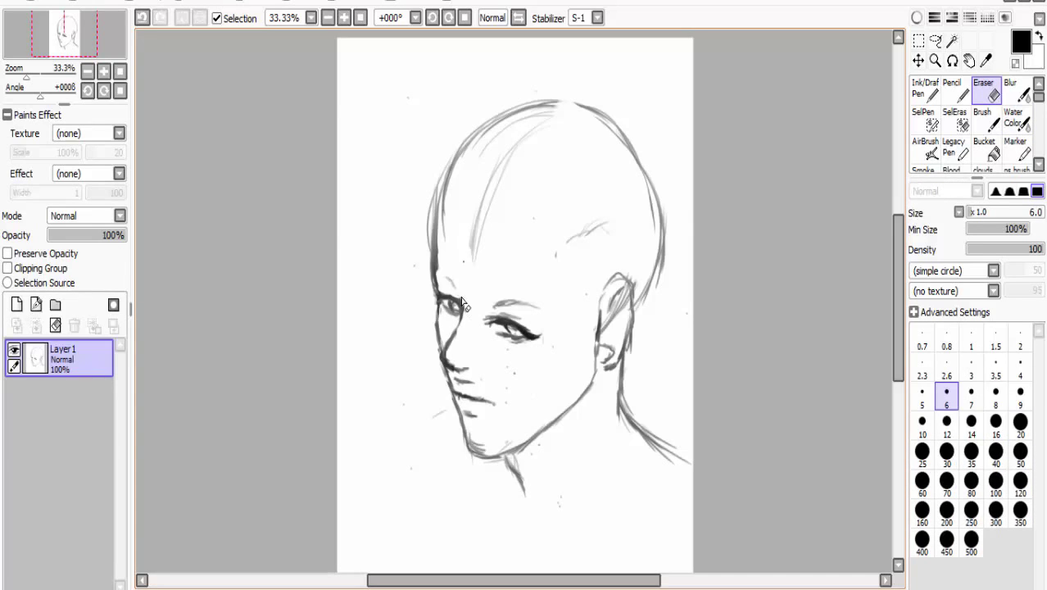
pyautogui.press('m')
pyautogui.moveTo(482, 311); pyautogui.dragTo(545, 350)
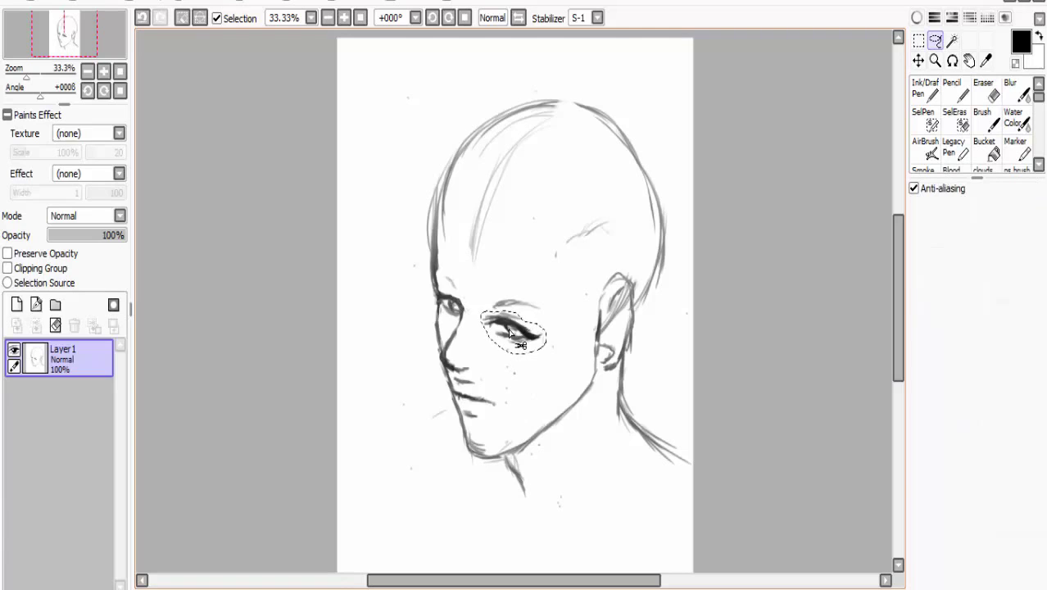
pyautogui.hotkey('ctrl', 't')
pyautogui.click(934, 318)
pyautogui.hotkey('ctrl', 'd')
pyautogui.press('e')
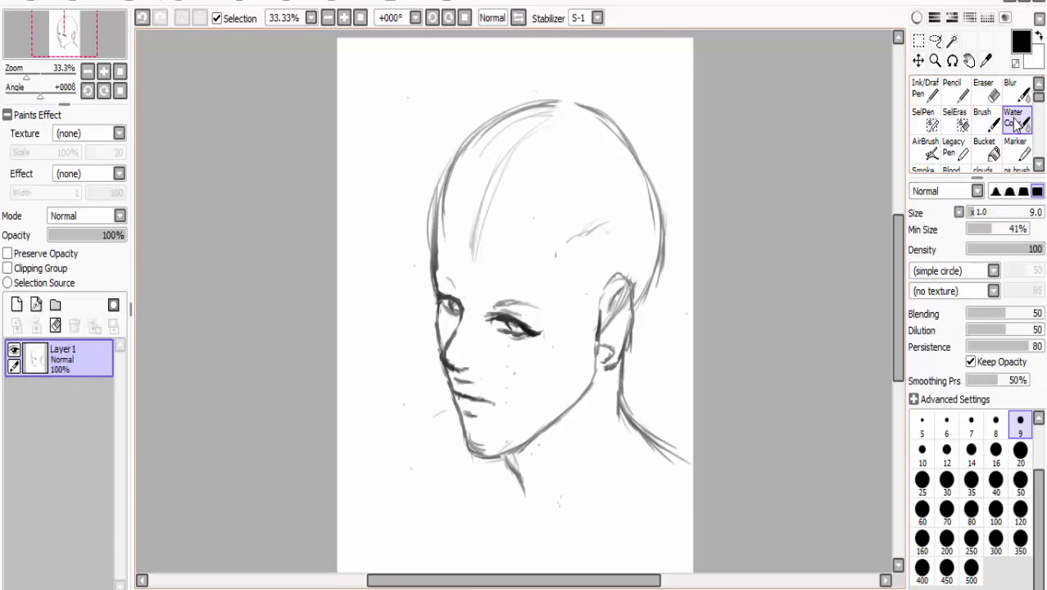
pyautogui.press('e')
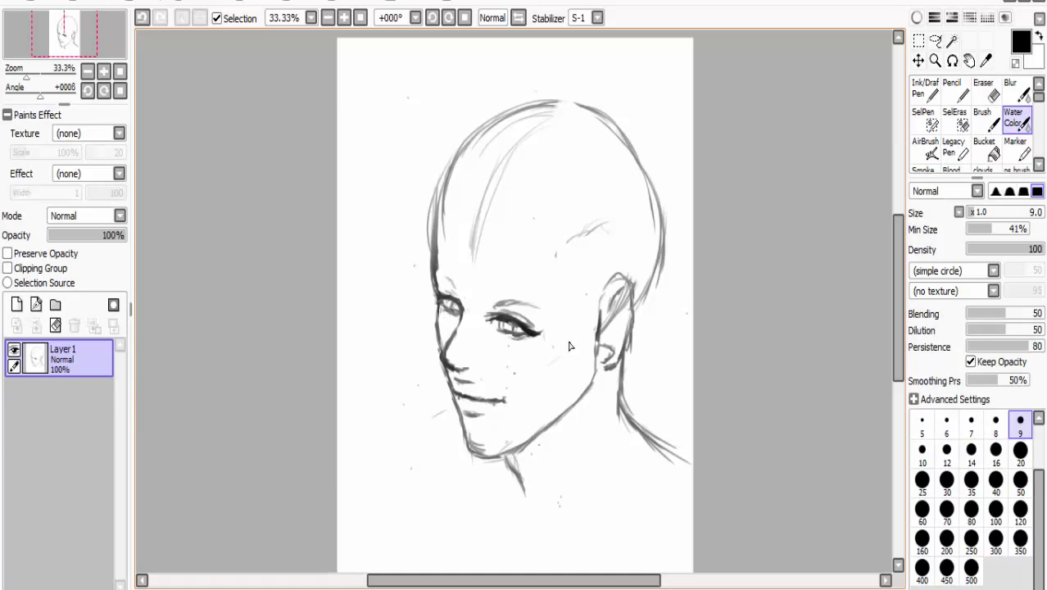
pyautogui.moveTo(897, 274)
pyautogui.mouseDown()
pyautogui.moveTo(897, 307)
pyautogui.moveTo(899, 295)
pyautogui.mouseUp()
# - Add a small mark beside the chin and draw the neck and shoulder line from the ear
pyautogui.scroll(-2, 534, 279)
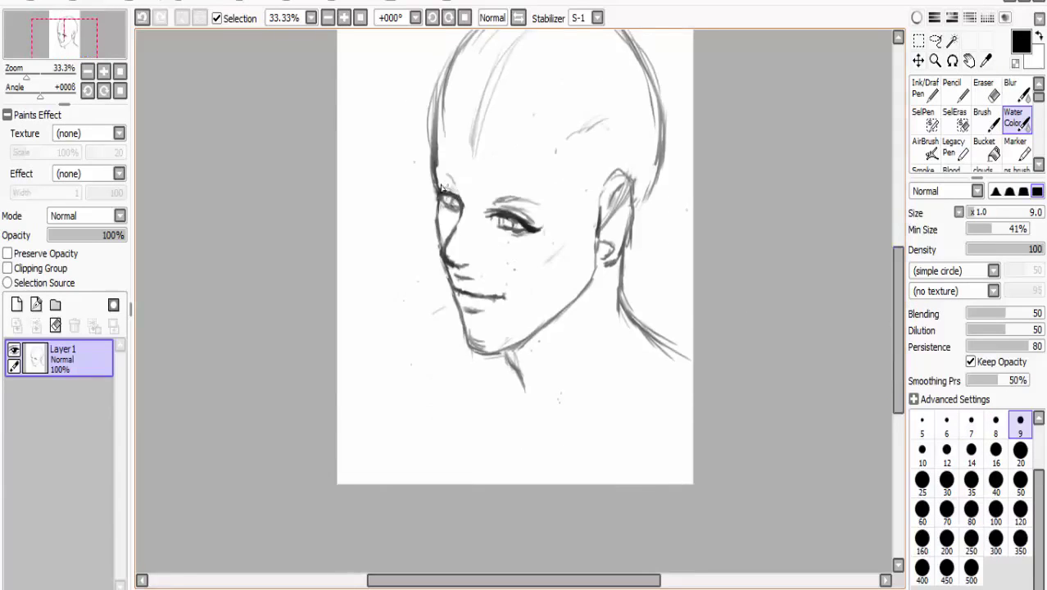
pyautogui.press('e')
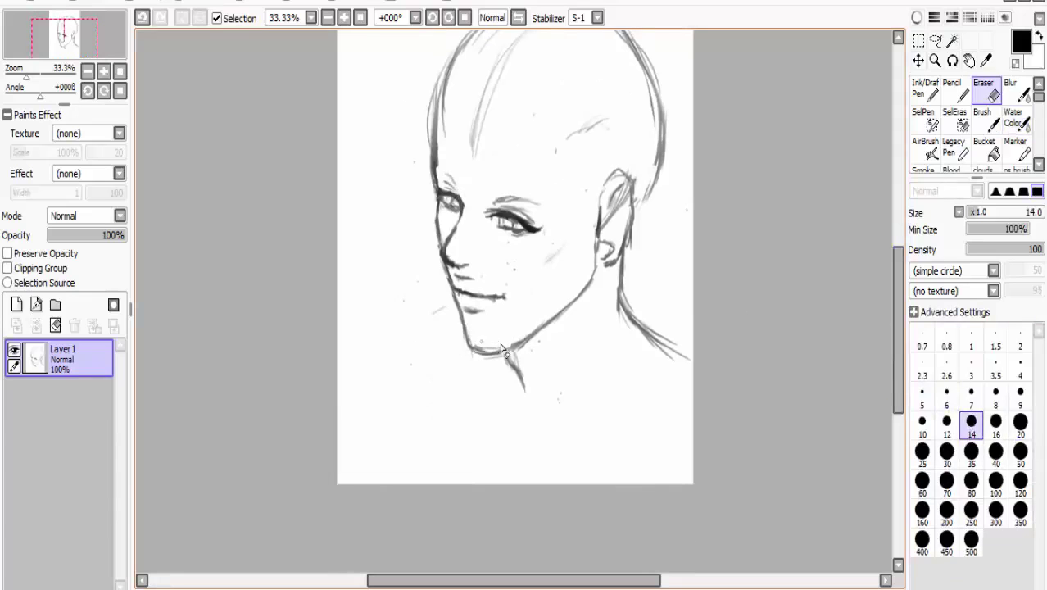
pyautogui.press('e')
pyautogui.press('e')
pyautogui.press('e')
pyautogui.press('e')
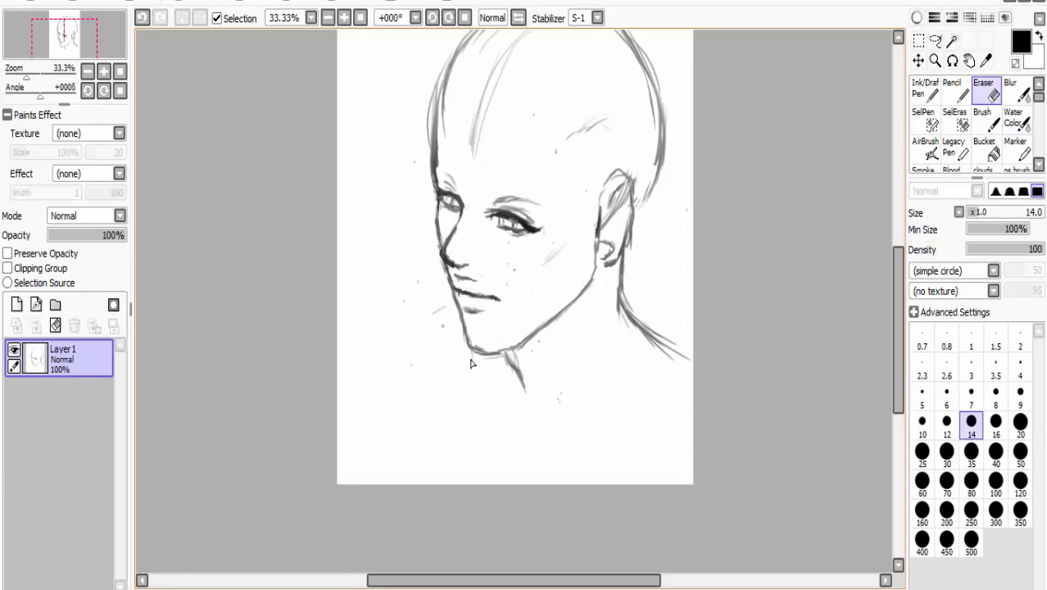
pyautogui.press('e')
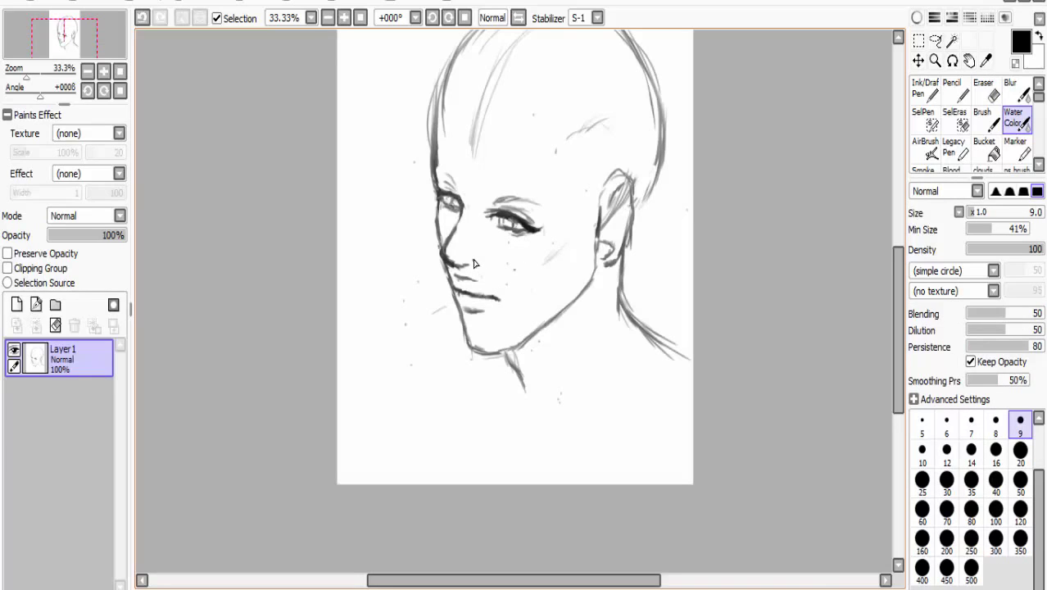
pyautogui.press('e')
pyautogui.press('e')
pyautogui.press('e')
pyautogui.press('e')
pyautogui.press('e')
pyautogui.press('e')
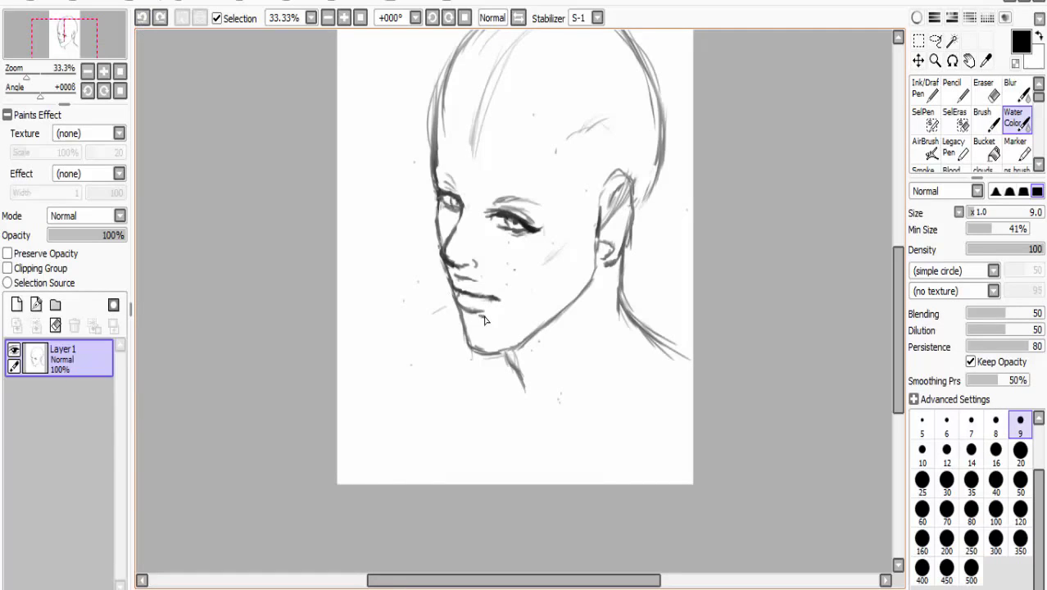
pyautogui.moveTo(476, 317); pyautogui.dragTo(483, 321)
pyautogui.moveTo(596, 287); pyautogui.dragTo(550, 385)
pyautogui.moveTo(521, 373)
pyautogui.mouseDown()
pyautogui.moveTo(528, 414)
pyautogui.moveTo(426, 455)
pyautogui.moveTo(393, 452)
pyautogui.mouseUp()
# - Undo unwanted strokes, then add a faint shoulder stroke and a short eyebrow stroke
pyautogui.press('e')
pyautogui.press('e')
pyautogui.press('e')
pyautogui.press('e')
pyautogui.press('e')
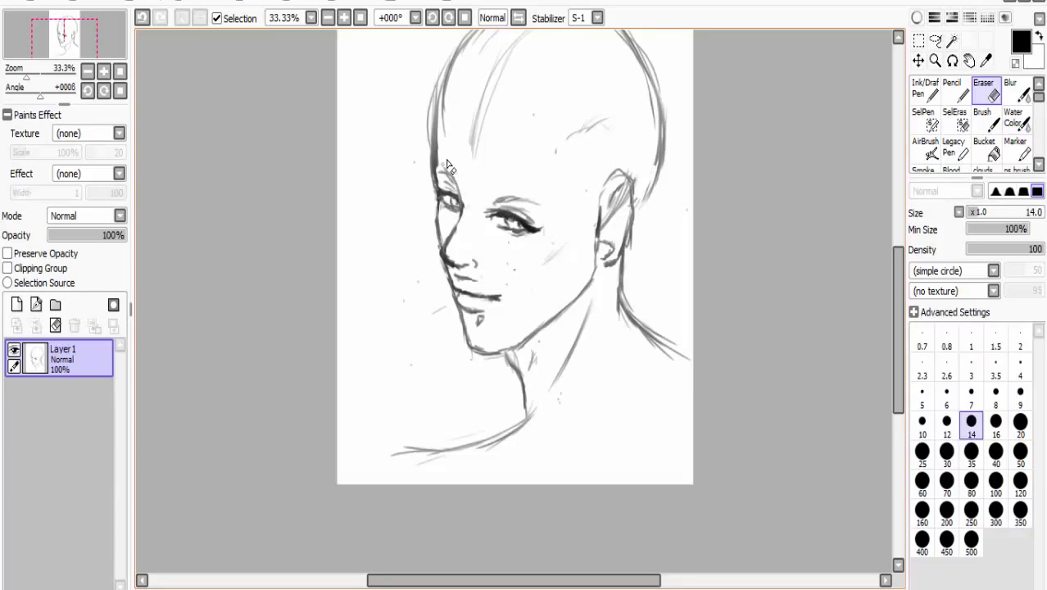
pyautogui.press('e')
pyautogui.press('e')
pyautogui.hotkey('ctrl', 'z')
pyautogui.hotkey('ctrl', 'z')
pyautogui.press('e')
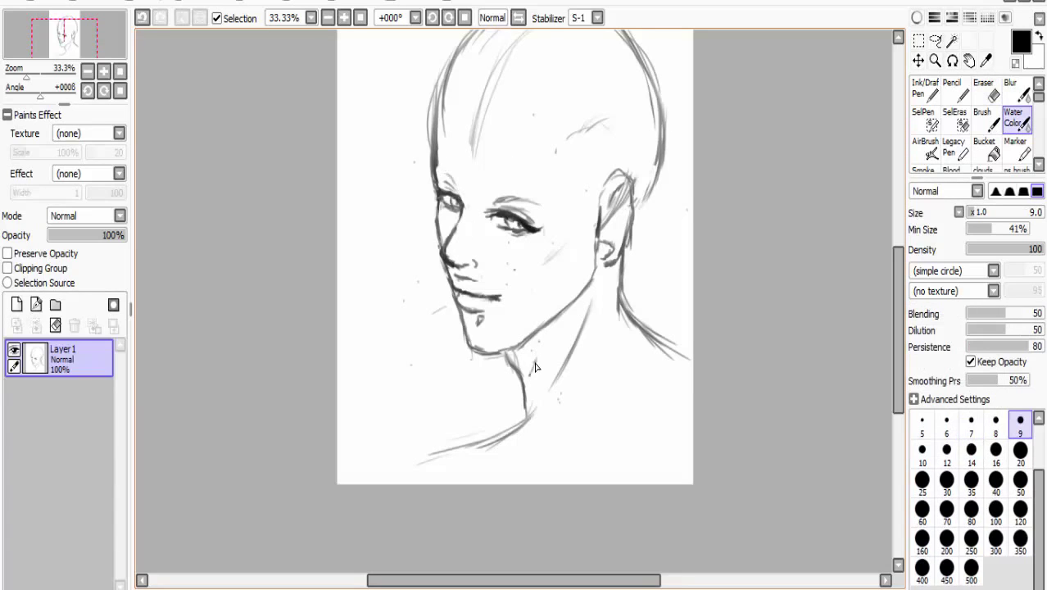
pyautogui.moveTo(641, 319); pyautogui.dragTo(689, 341)
pyautogui.press('e')
pyautogui.press('e')
pyautogui.press('e')
pyautogui.press('e')
pyautogui.press('e')
pyautogui.press('e')
pyautogui.press('e')
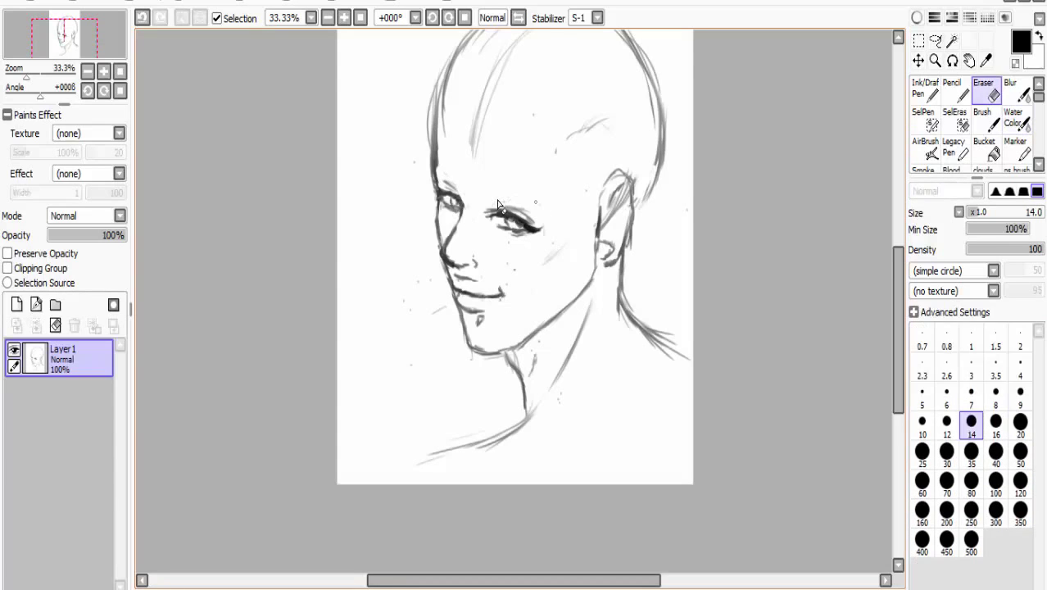
pyautogui.press('e')
pyautogui.moveTo(502, 193); pyautogui.dragTo(536, 190)
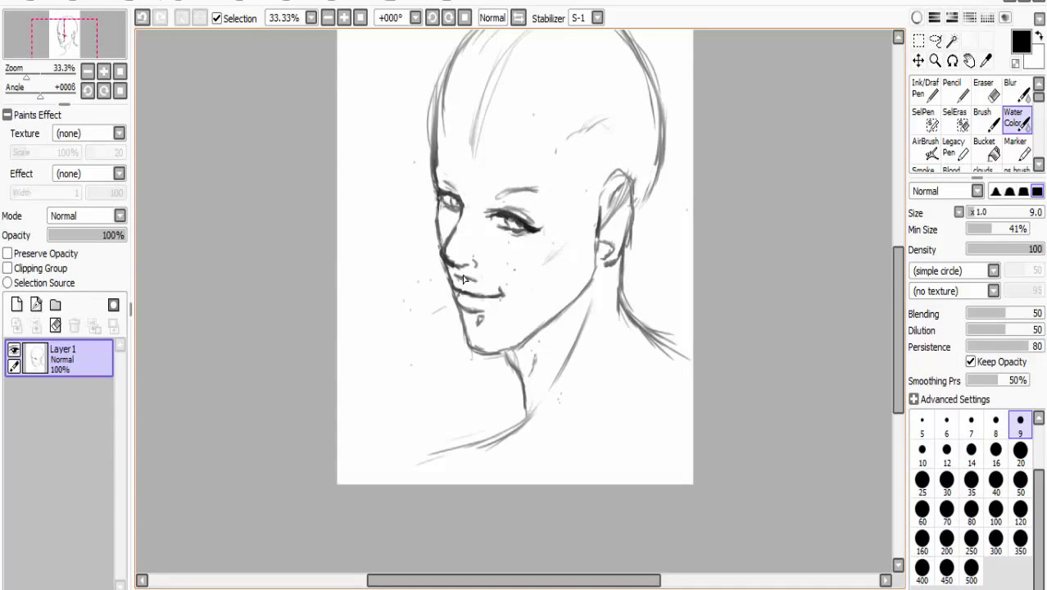
pyautogui.press('e')
pyautogui.press('e')
# - Extend the lower neck line left, undo it, and swap the paint colour between white and black
pyautogui.press('e')
pyautogui.press('e')
pyautogui.moveTo(528, 414); pyautogui.dragTo(405, 461)
pyautogui.press('e')
pyautogui.press('e')
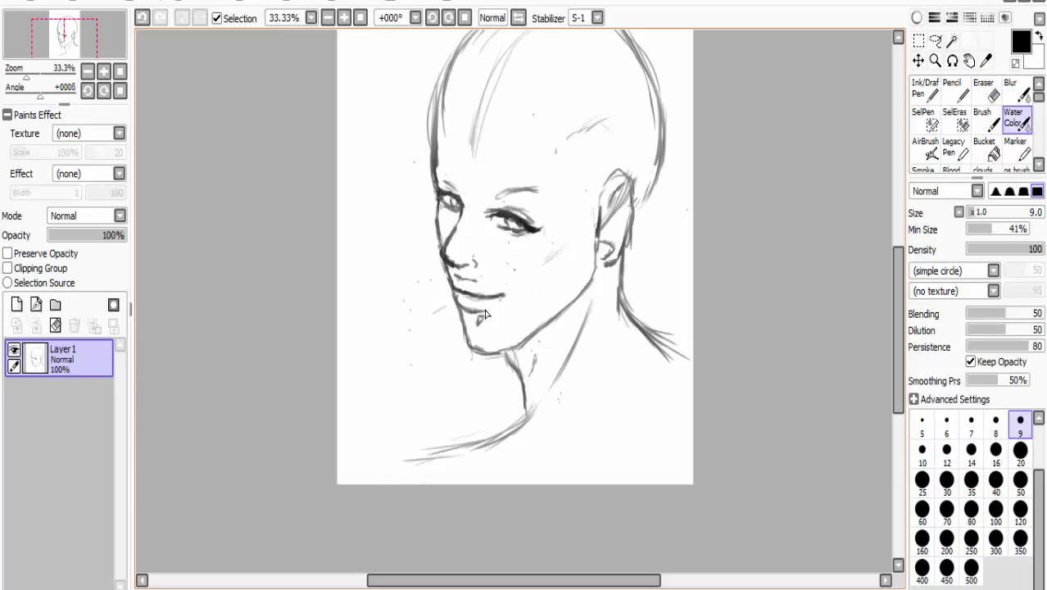
pyautogui.press('e')
pyautogui.hotkey('ctrl', 'z')
pyautogui.press('e')
pyautogui.press('e')
pyautogui.press('x')
pyautogui.press('e')
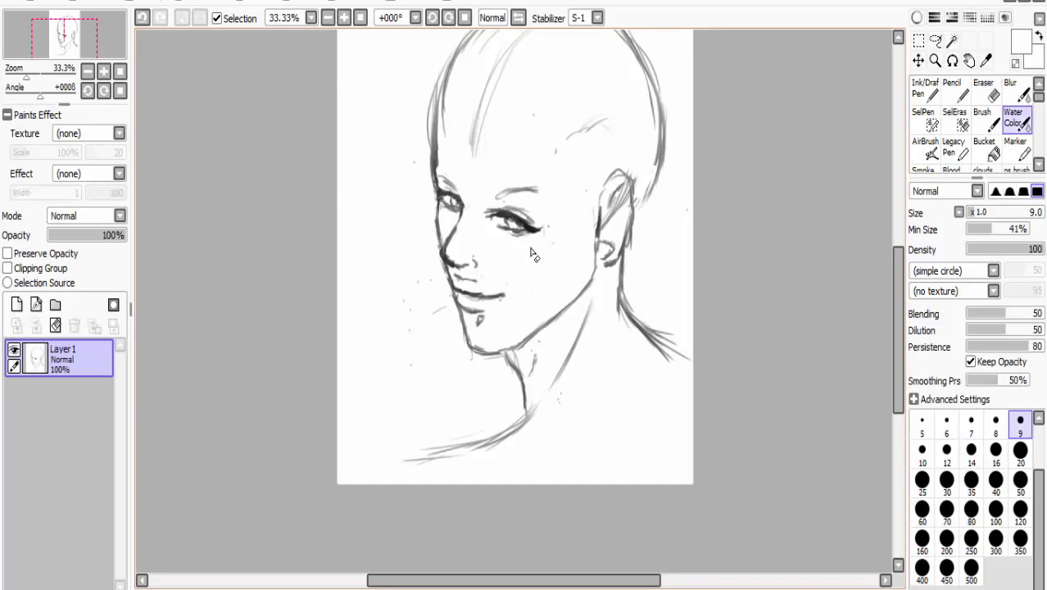
pyautogui.press('x')
pyautogui.press('e')
pyautogui.press('e')
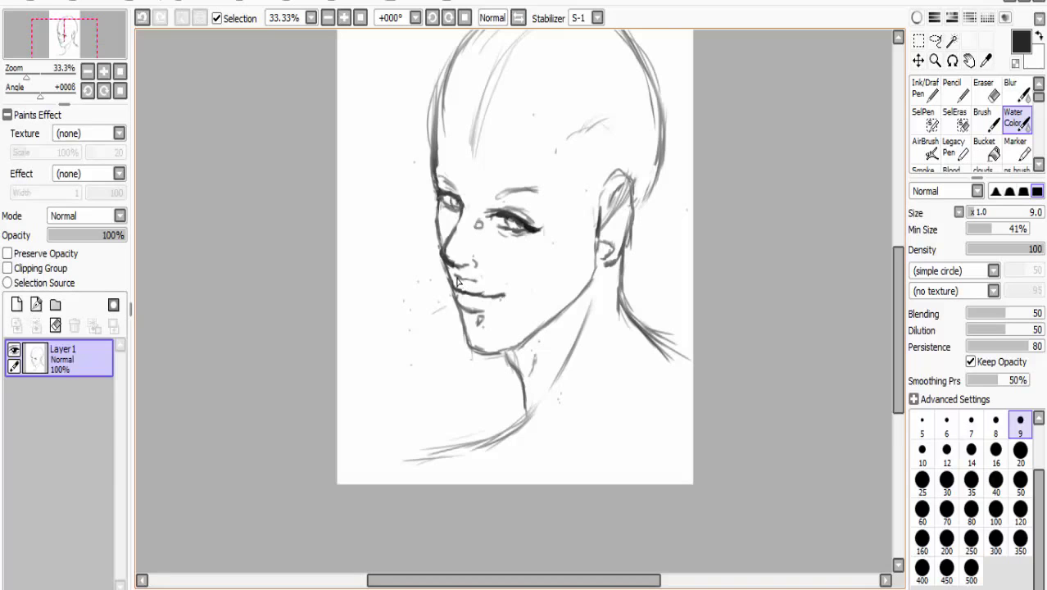
pyautogui.press('e')
# - Erase the lower shoulder line, redraw the neck lines and flip the canvas to check proportions
pyautogui.moveTo(532, 411); pyautogui.dragTo(398, 480)
pyautogui.press('e')
pyautogui.press('e')
pyautogui.press('e')
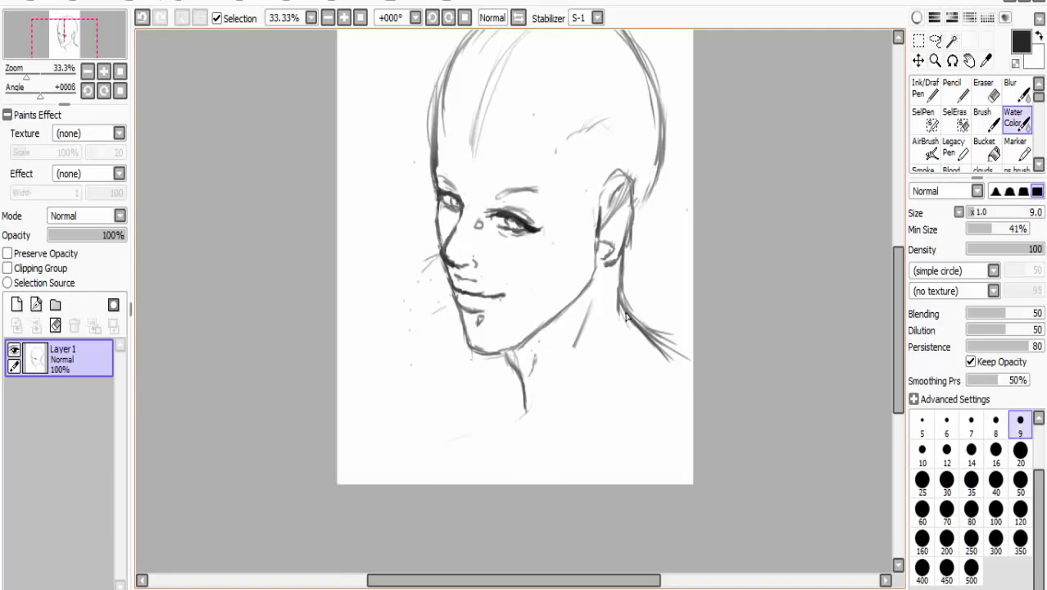
pyautogui.moveTo(626, 317); pyautogui.dragTo(690, 361)
pyautogui.press('e')
pyautogui.press('e')
pyautogui.click(519, 17)
pyautogui.press('e')
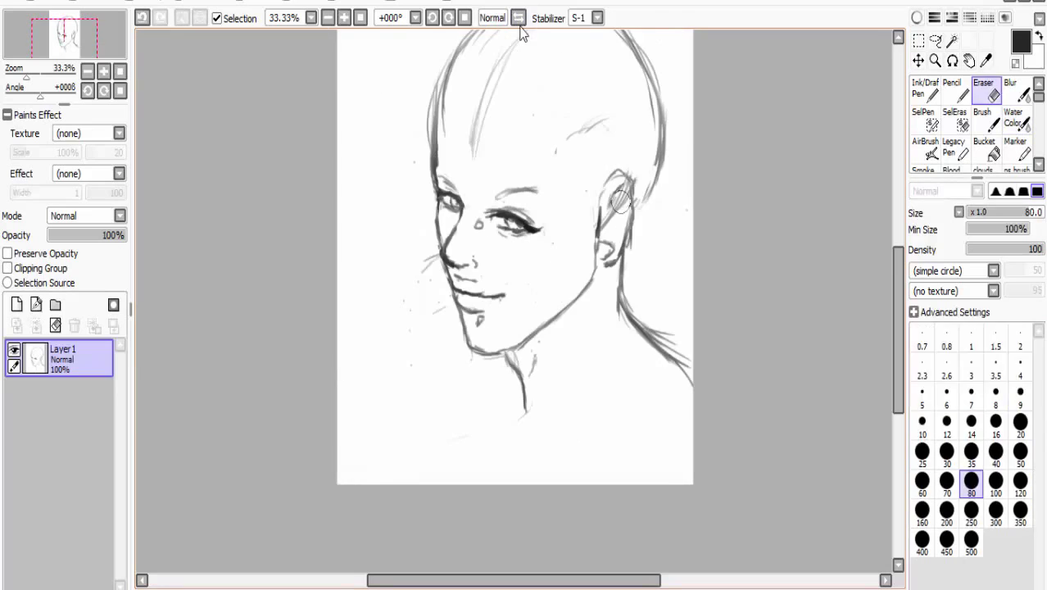
pyautogui.press('e')
# - Sketch the back-of-neck, shoulder, back-of-head and left-side head lines with a hairline curve
pyautogui.moveTo(577, 160); pyautogui.dragTo(590, 279)
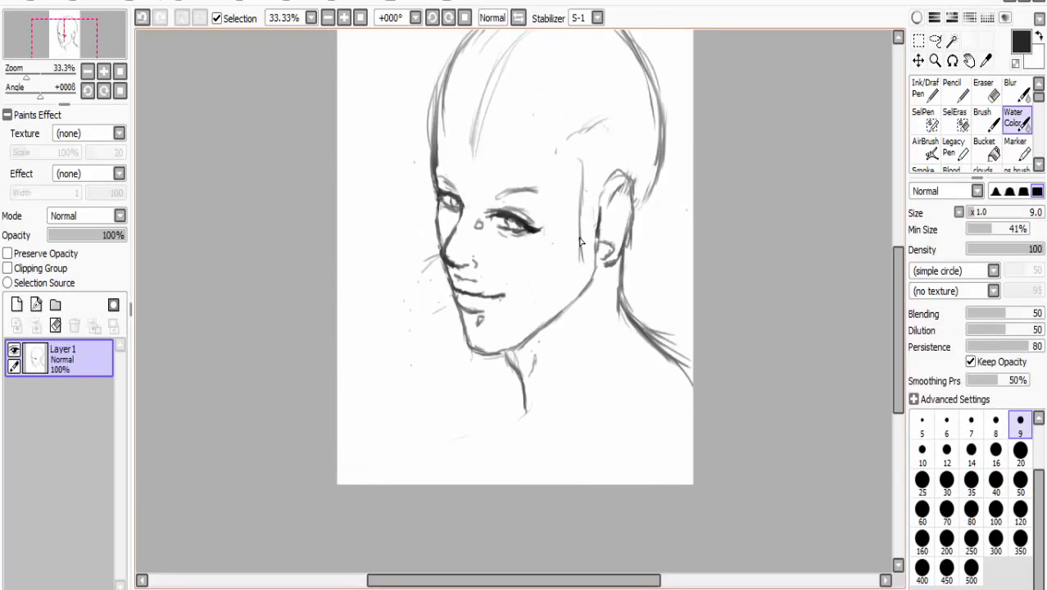
pyautogui.moveTo(578, 238); pyautogui.dragTo(644, 302)
pyautogui.moveTo(537, 129)
pyautogui.mouseDown()
pyautogui.moveTo(580, 178)
pyautogui.moveTo(487, 106)
pyautogui.moveTo(424, 163)
pyautogui.mouseUp()
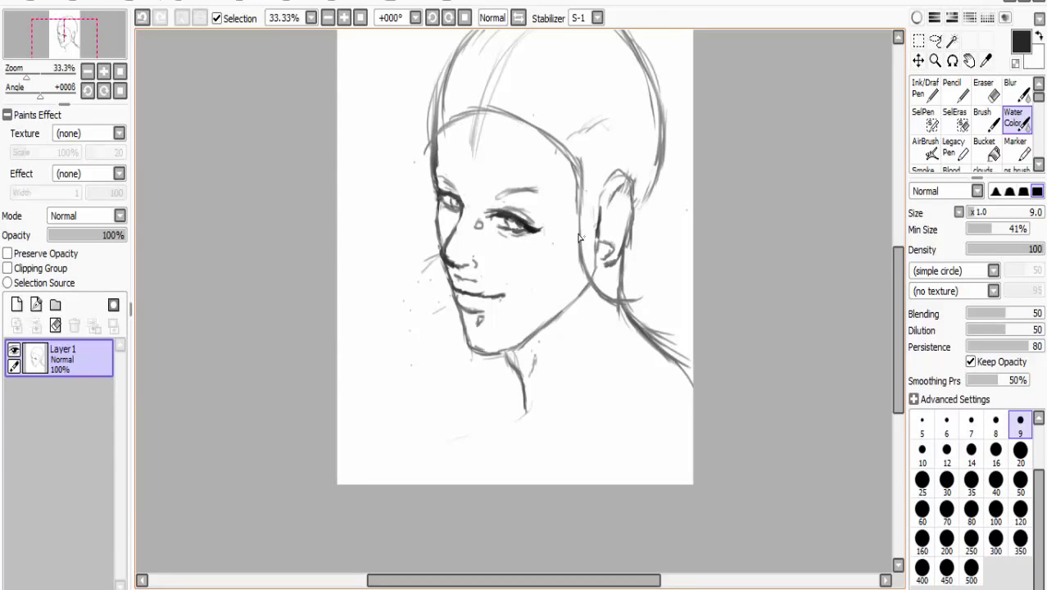
pyautogui.press('e')
pyautogui.moveTo(605, 122); pyautogui.dragTo(589, 197)
pyautogui.press('e')
pyautogui.moveTo(428, 98); pyautogui.dragTo(435, 160)
# - Add hair strokes beside the ear and face, then erase the old hair strokes
pyautogui.press('e')
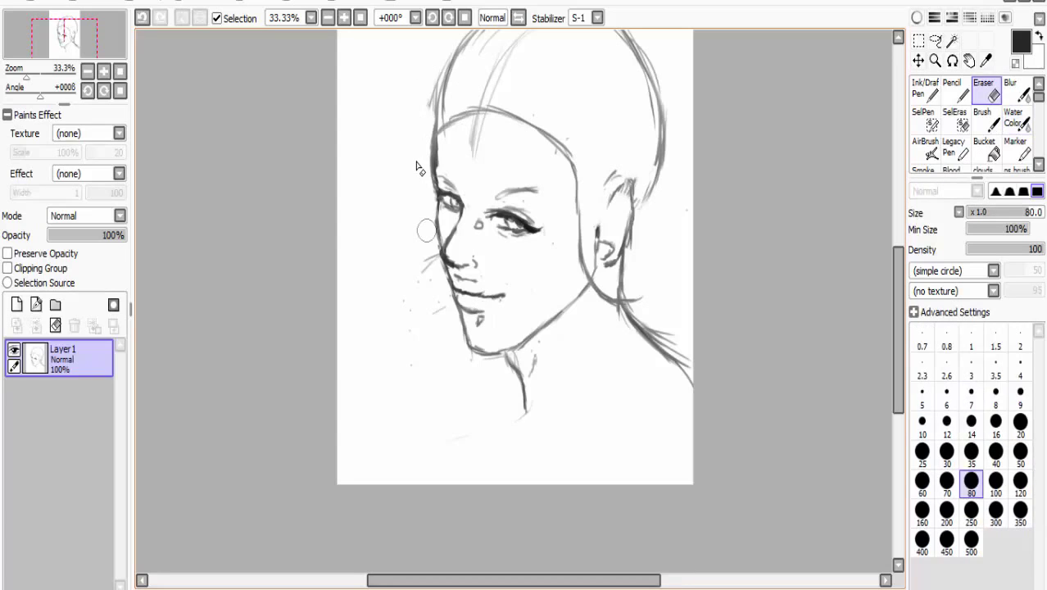
pyautogui.press('e')
pyautogui.moveTo(654, 303); pyautogui.dragTo(594, 286)
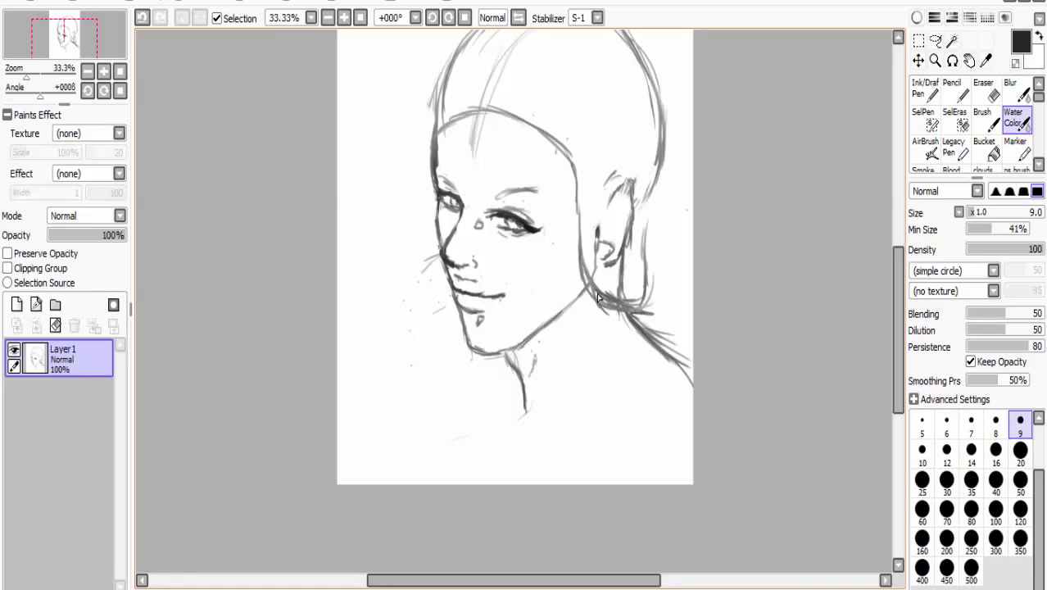
pyautogui.moveTo(647, 258); pyautogui.dragTo(582, 307)
pyautogui.moveTo(430, 156)
pyautogui.mouseDown()
pyautogui.moveTo(426, 299)
pyautogui.moveTo(430, 156)
pyautogui.mouseUp()
pyautogui.press('e')
pyautogui.moveTo(459, 123)
pyautogui.mouseDown()
pyautogui.moveTo(631, 295)
pyautogui.moveTo(627, 307)
pyautogui.mouseUp()
pyautogui.press('w')
# - Draw a new neck line and hair running down behind the ear and beside the face
pyautogui.moveTo(573, 274); pyautogui.dragTo(607, 345)
pyautogui.moveTo(643, 233); pyautogui.dragTo(606, 348)
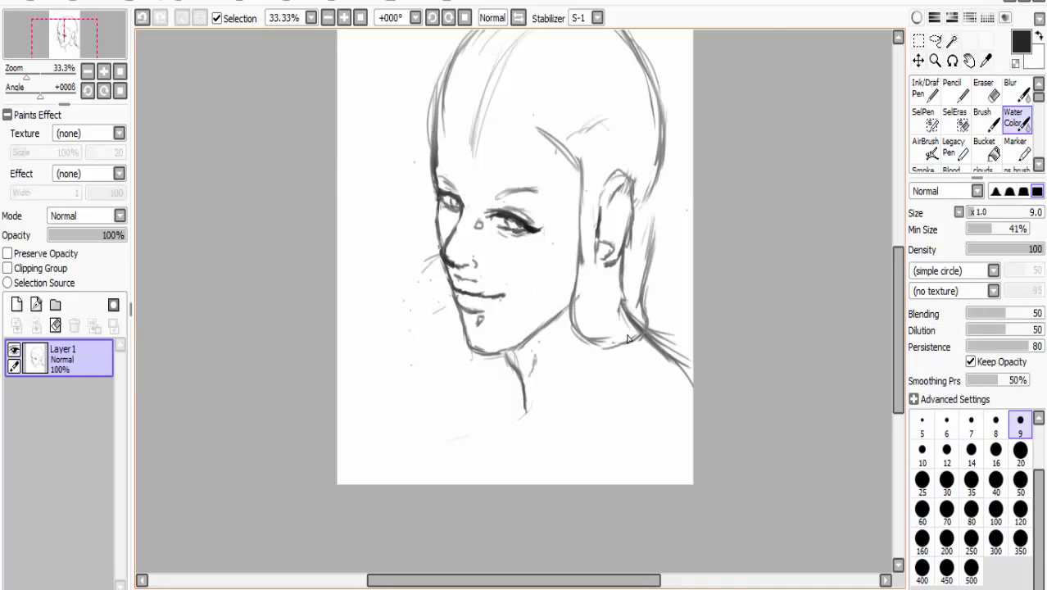
pyautogui.moveTo(645, 316); pyautogui.dragTo(582, 332)
pyautogui.moveTo(430, 155); pyautogui.dragTo(428, 250)
pyautogui.moveTo(431, 209)
pyautogui.mouseDown()
pyautogui.moveTo(449, 354)
pyautogui.moveTo(432, 327)
pyautogui.moveTo(480, 361)
pyautogui.mouseUp()
pyautogui.press('e')
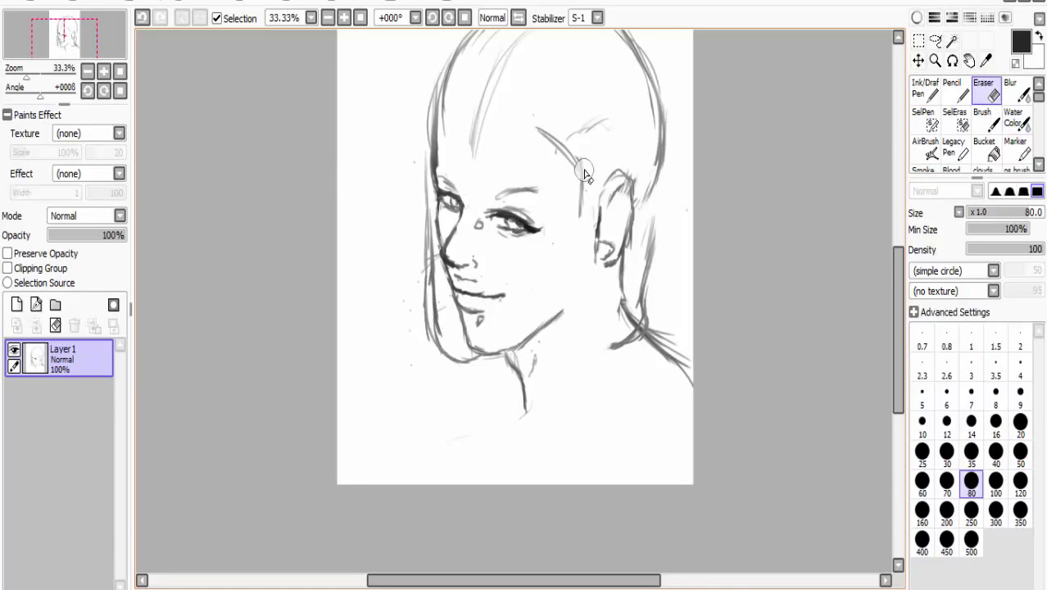
pyautogui.press('w')
# - Draw the jaw stroke and right-cheek hair strokes, trimming them with the eraser
pyautogui.moveTo(573, 168); pyautogui.dragTo(569, 332)
pyautogui.moveTo(574, 287); pyautogui.dragTo(595, 354)
pyautogui.moveTo(570, 250); pyautogui.dragTo(596, 352)
pyautogui.press('e')
pyautogui.moveTo(557, 319); pyautogui.dragTo(578, 354)
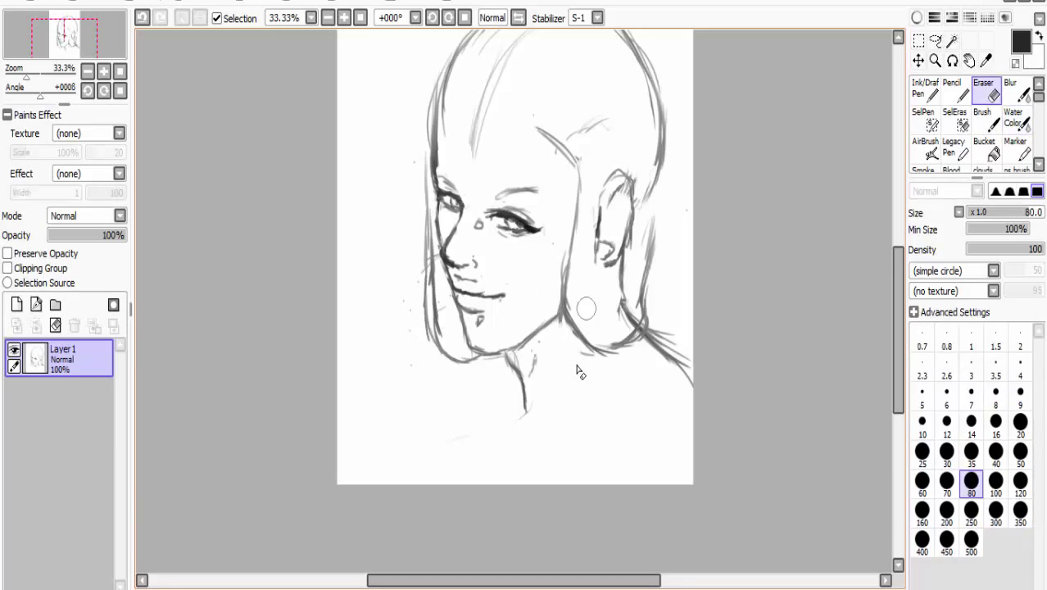
pyautogui.moveTo(426, 291); pyautogui.dragTo(459, 361)
# - Erase and redraw the left-face hair stroke and clear strokes right of the ear
pyautogui.press('w')
pyautogui.moveTo(428, 254); pyautogui.dragTo(446, 357)
pyautogui.moveTo(562, 293); pyautogui.dragTo(595, 349)
pyautogui.press('e')
pyautogui.moveTo(656, 220); pyautogui.dragTo(650, 300)
pyautogui.press('w')
# - Pan to the top of the head and lighten part of the eye line
pyautogui.moveTo(899, 336); pyautogui.dragTo(900, 304)
pyautogui.press('e')
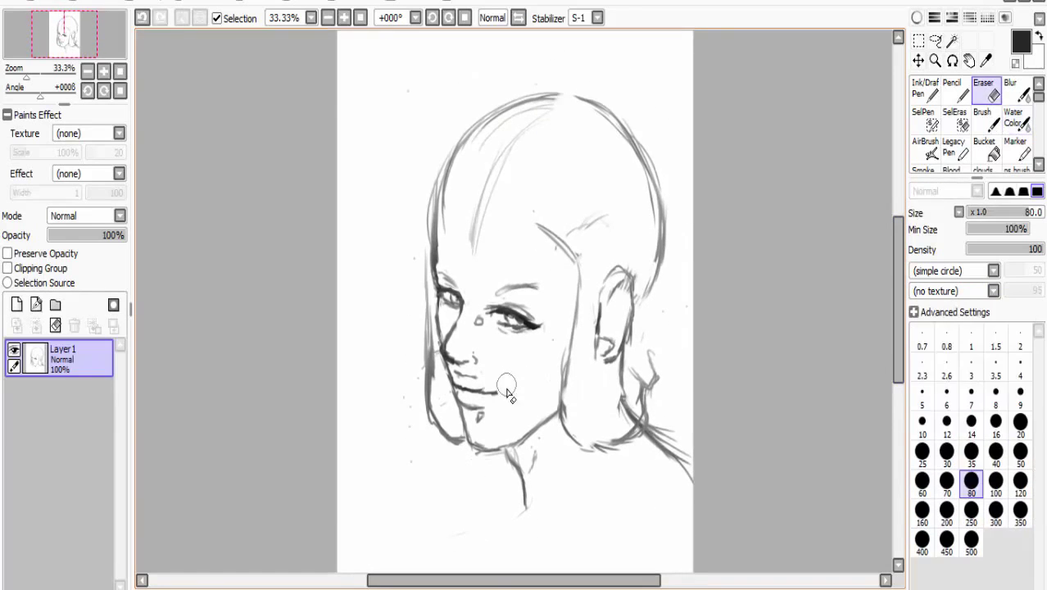
pyautogui.press('w')
pyautogui.press('e')
pyautogui.press('w')
pyautogui.press('e')
pyautogui.press('w')
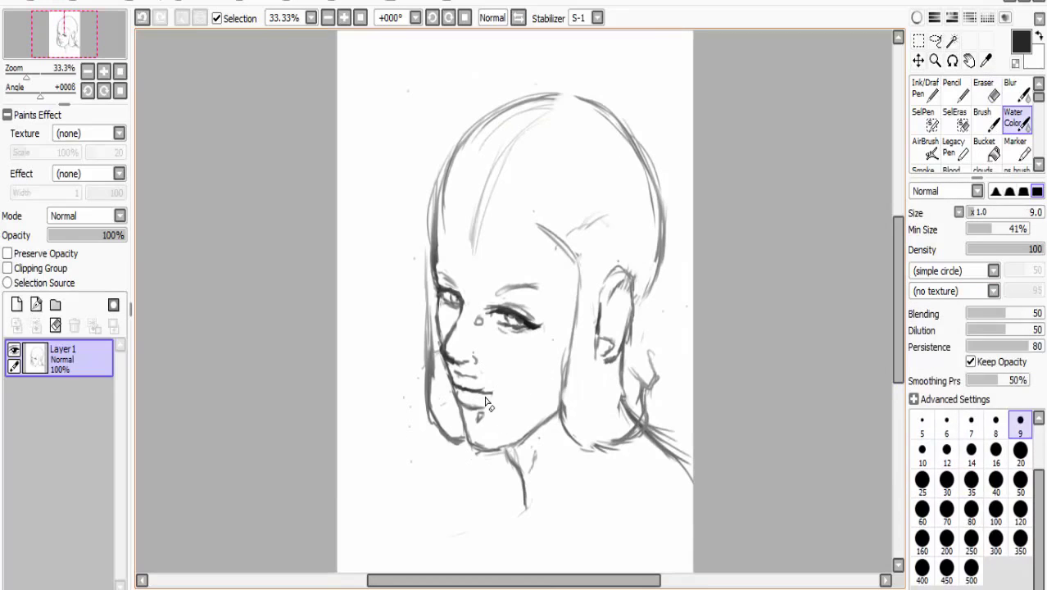
pyautogui.press('e')
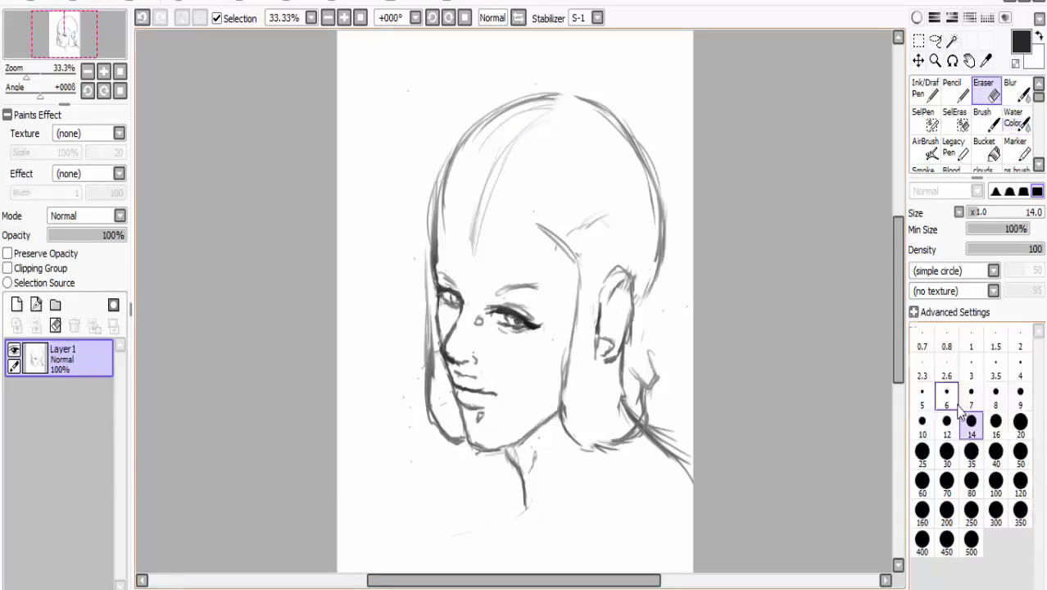
pyautogui.moveTo(518, 326); pyautogui.dragTo(510, 319)
pyautogui.press('w')
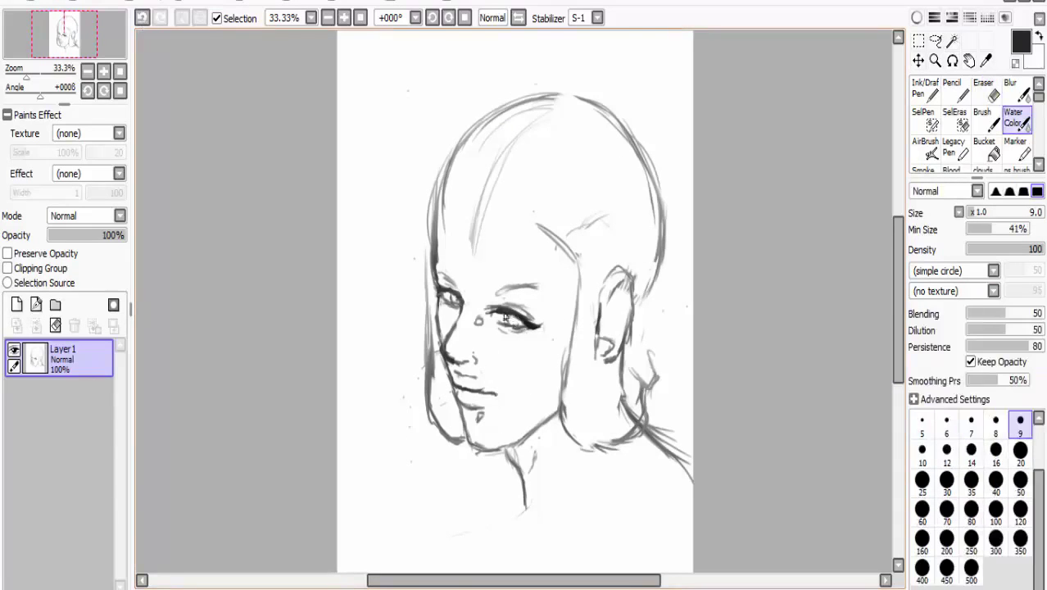
# - Draw the curved band across the head and erase stray ear, neck and hairline marks
pyautogui.moveTo(578, 262)
pyautogui.mouseDown()
pyautogui.moveTo(525, 210)
pyautogui.moveTo(450, 214)
pyautogui.moveTo(420, 243)
pyautogui.mouseUp()
pyautogui.press('e')
pyautogui.moveTo(654, 370); pyautogui.dragTo(647, 412)
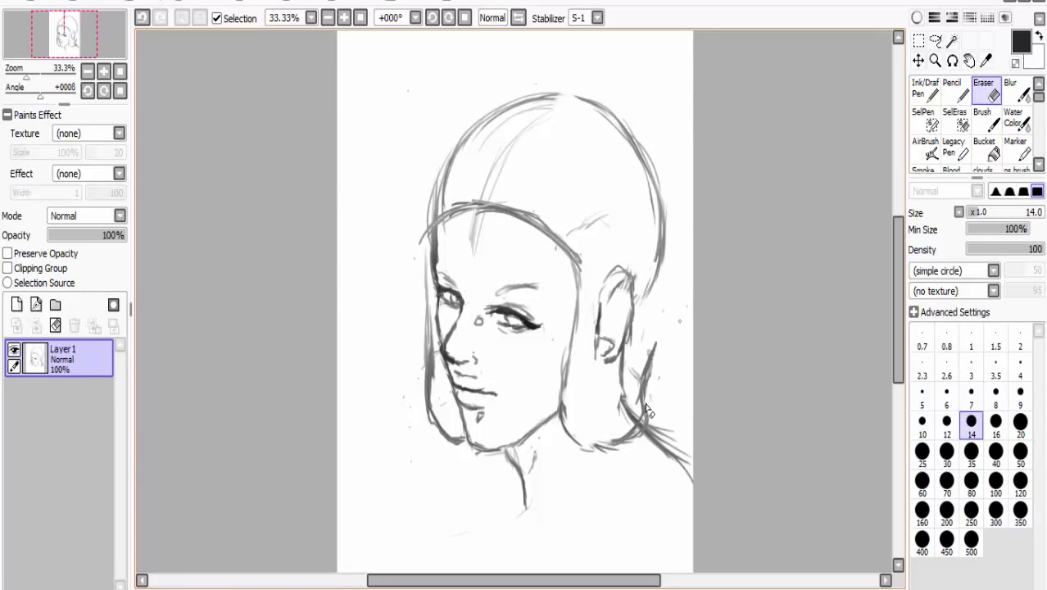
pyautogui.press('w')
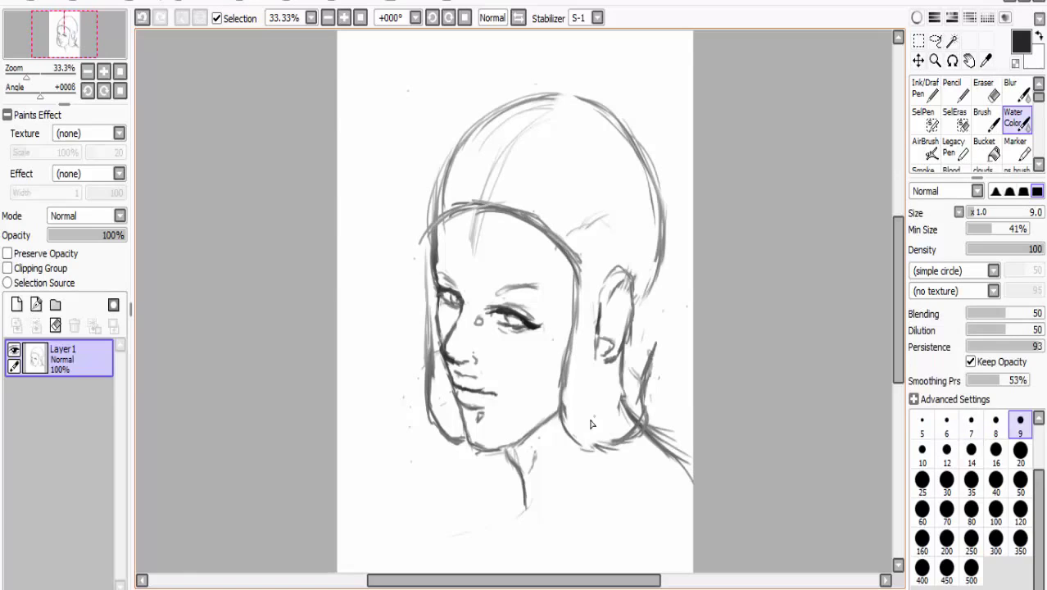
pyautogui.moveTo(443, 215)
pyautogui.mouseDown()
pyautogui.moveTo(572, 270)
pyautogui.moveTo(500, 131)
pyautogui.mouseUp()
pyautogui.press('e')
pyautogui.press('w')
# - Darken the forehead band and reinforce the upper-left head outline with a dark arc
pyautogui.moveTo(572, 272)
pyautogui.mouseDown()
pyautogui.moveTo(435, 221)
pyautogui.moveTo(572, 282)
pyautogui.mouseUp()
pyautogui.moveTo(408, 246)
pyautogui.mouseDown()
pyautogui.moveTo(421, 284)
pyautogui.moveTo(415, 212)
pyautogui.moveTo(422, 272)
pyautogui.mouseUp()
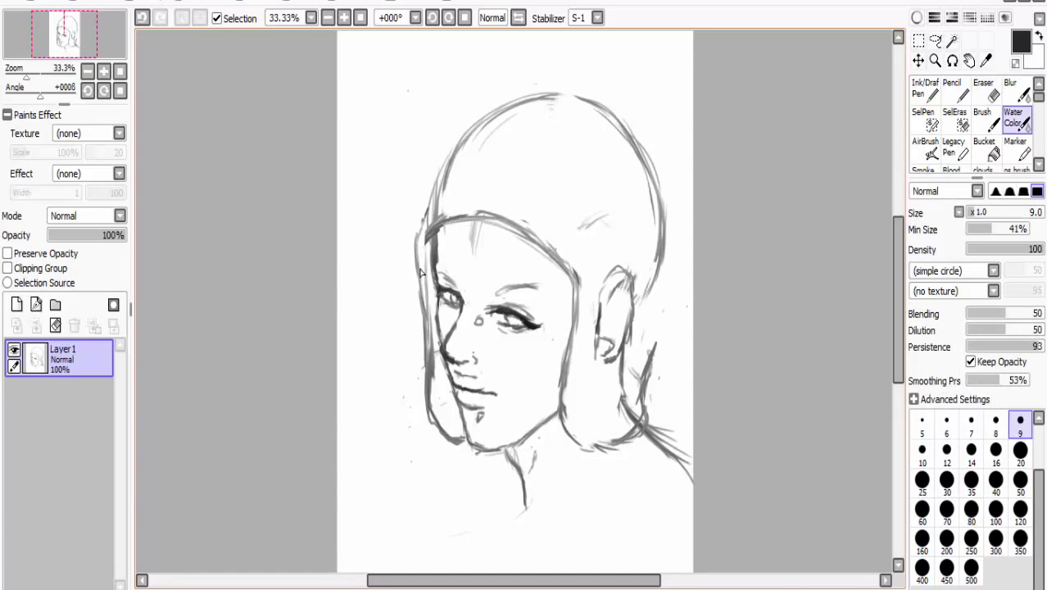
pyautogui.moveTo(432, 203); pyautogui.dragTo(531, 95)
pyautogui.moveTo(534, 115); pyautogui.dragTo(473, 108)
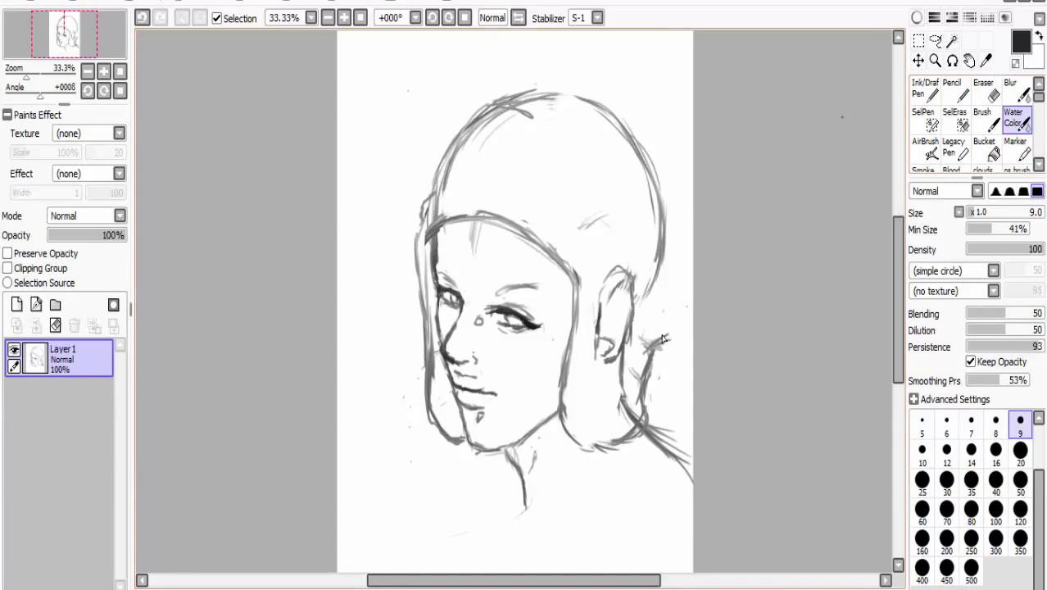
pyautogui.hotkey('ctrl', 't')
# - Shift the drawing left and sketch the helmet's top and right-side outline
pyautogui.moveTo(664, 338); pyautogui.dragTo(639, 328)
pyautogui.click(924, 320)
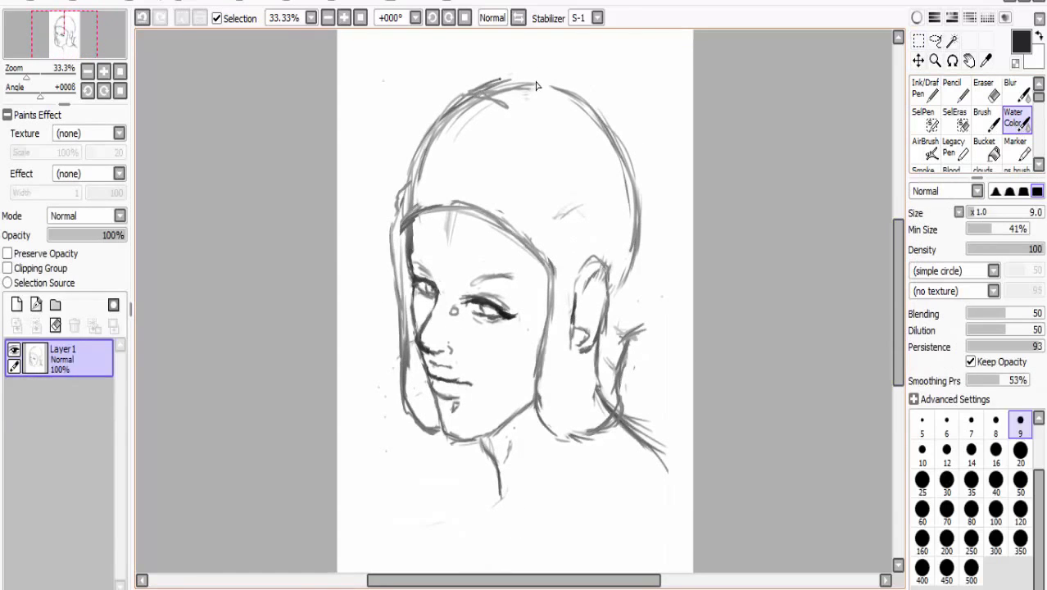
pyautogui.moveTo(495, 82); pyautogui.dragTo(647, 168)
pyautogui.moveTo(602, 98); pyautogui.dragTo(665, 205)
pyautogui.moveTo(524, 79); pyautogui.dragTo(659, 200)
pyautogui.moveTo(655, 285)
pyautogui.mouseDown()
pyautogui.moveTo(640, 354)
pyautogui.moveTo(665, 321)
pyautogui.mouseUp()
pyautogui.moveTo(598, 99); pyautogui.dragTo(675, 269)
pyautogui.moveTo(683, 250); pyautogui.dragTo(631, 339)
pyautogui.moveTo(671, 204); pyautogui.dragTo(667, 293)
# - Lighten the upper-left strokes and draw the round earpiece with inner strokes
pyautogui.press('e')
pyautogui.moveTo(525, 94); pyautogui.dragTo(414, 197)
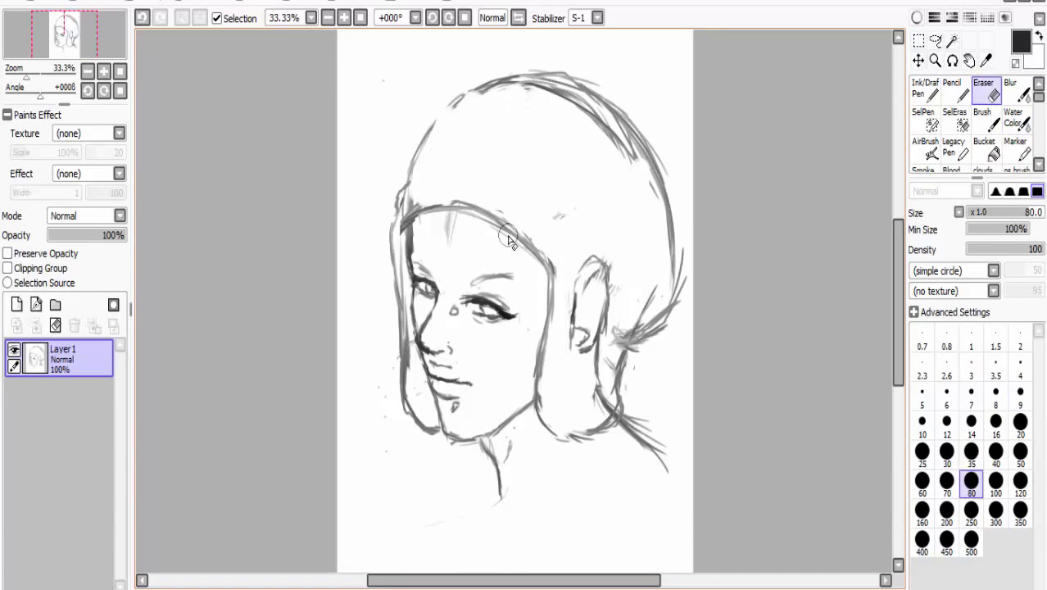
pyautogui.press('c')
pyautogui.scroll(-2, 892, 305)
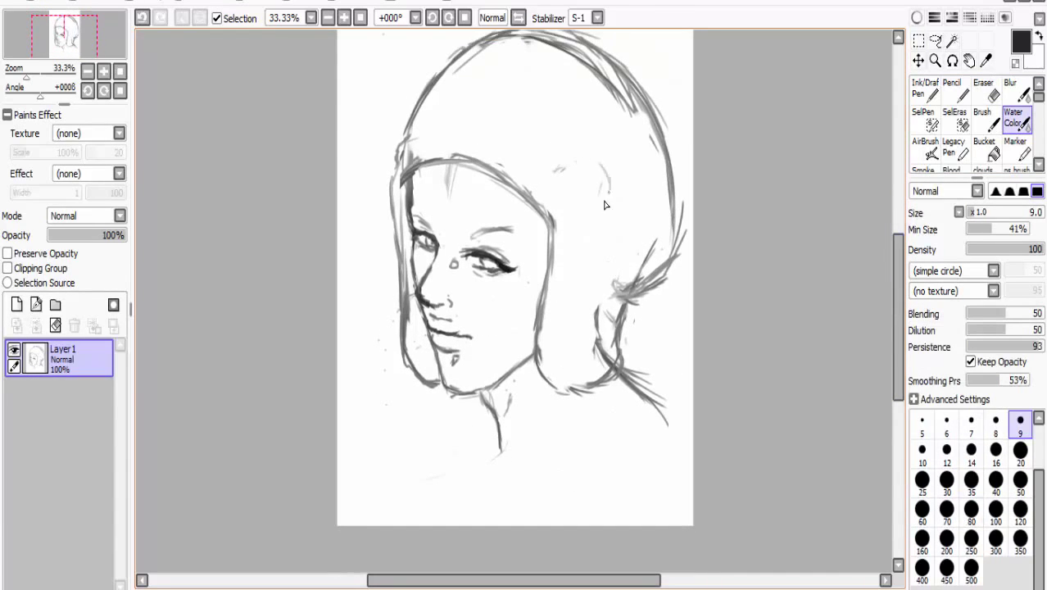
pyautogui.moveTo(574, 159)
pyautogui.mouseDown()
pyautogui.moveTo(621, 246)
pyautogui.moveTo(525, 209)
pyautogui.mouseUp()
pyautogui.press('e')
pyautogui.moveTo(531, 245)
pyautogui.mouseDown()
pyautogui.moveTo(614, 164)
pyautogui.moveTo(564, 244)
pyautogui.mouseUp()
pyautogui.press('c')
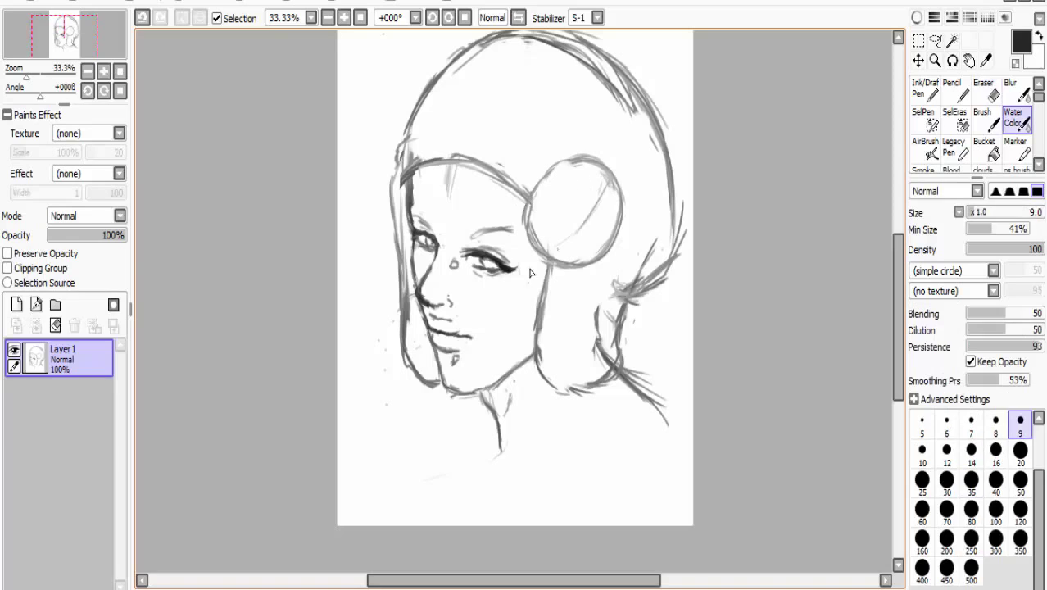
pyautogui.moveTo(535, 186)
pyautogui.mouseDown()
pyautogui.moveTo(613, 229)
pyautogui.moveTo(620, 249)
pyautogui.mouseUp()
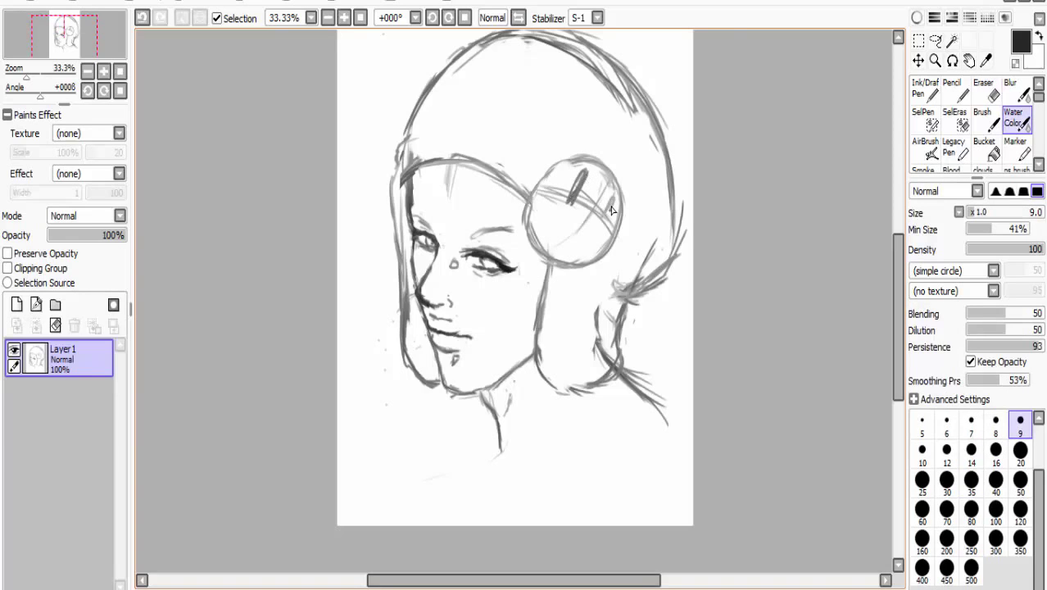
# - Give the earpiece a grin with jagged teeth along its lower arc, erasing stray patches
pyautogui.press('e')
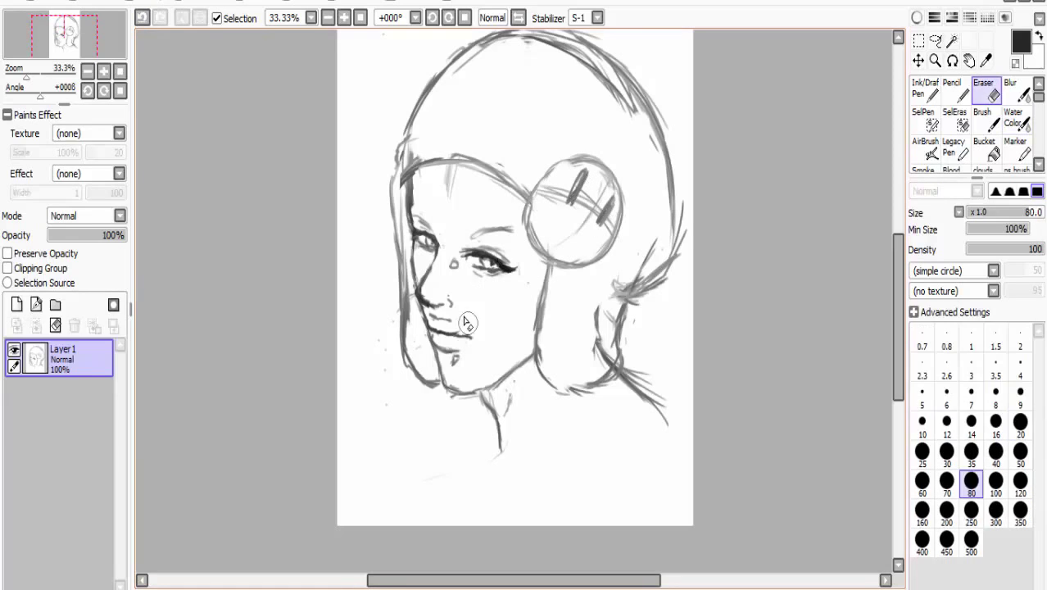
pyautogui.moveTo(463, 315); pyautogui.dragTo(473, 330)
pyautogui.press('c')
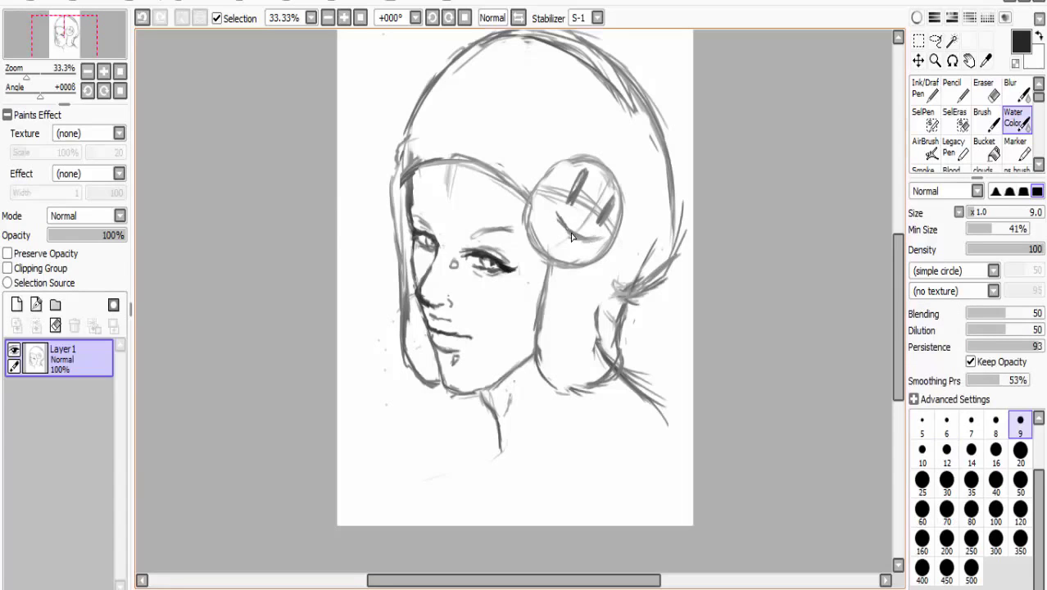
pyautogui.moveTo(560, 250); pyautogui.dragTo(602, 243)
pyautogui.moveTo(548, 215)
pyautogui.mouseDown()
pyautogui.moveTo(553, 231)
pyautogui.moveTo(600, 249)
pyautogui.mouseUp()
pyautogui.press('e')
pyautogui.moveTo(587, 205)
pyautogui.mouseDown()
pyautogui.moveTo(602, 201)
pyautogui.moveTo(577, 176)
pyautogui.moveTo(611, 193)
pyautogui.mouseUp()
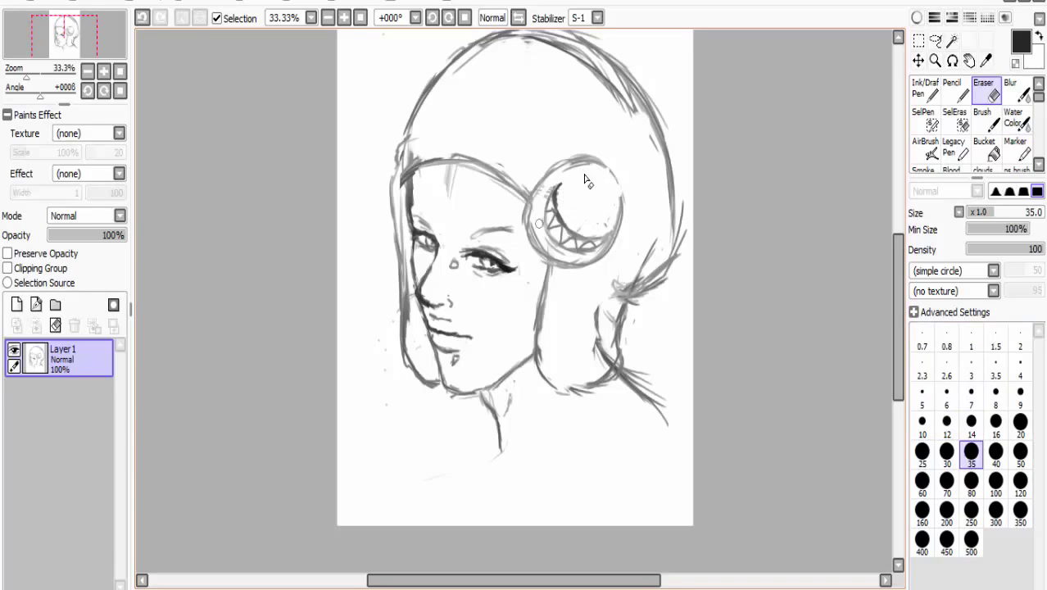
# - Erase faint stray forehead marks and draw the first bang strands
pyautogui.press('e')
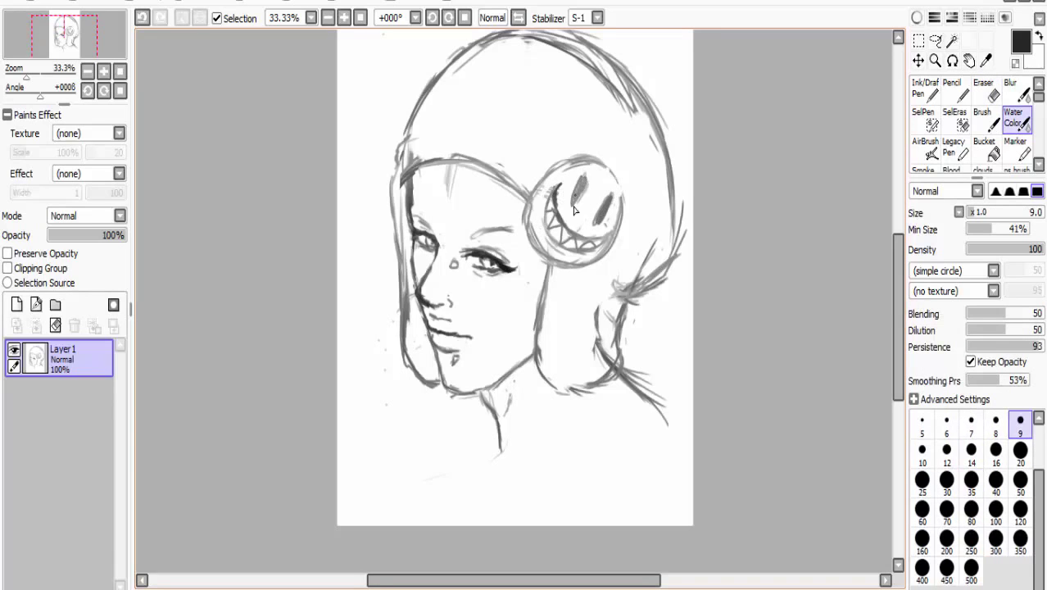
pyautogui.press('e')
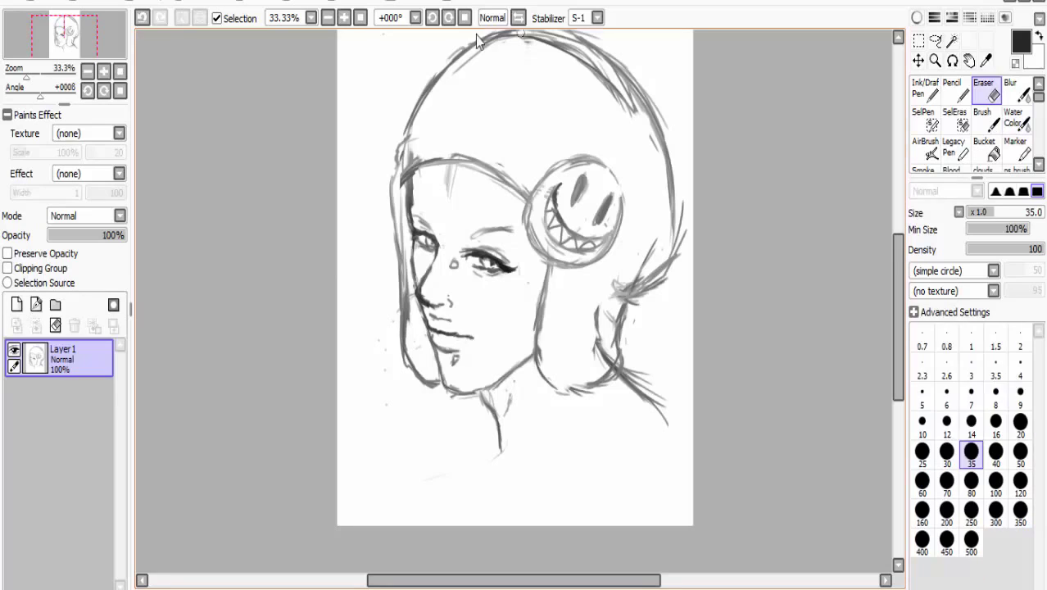
pyautogui.press('e')
pyautogui.moveTo(466, 170)
pyautogui.mouseDown()
pyautogui.moveTo(447, 197)
pyautogui.moveTo(455, 224)
pyautogui.mouseUp()
pyautogui.moveTo(443, 165); pyautogui.dragTo(422, 231)
# - Add more bang strands extending toward the earpiece
pyautogui.moveTo(475, 174); pyautogui.dragTo(435, 241)
pyautogui.moveTo(525, 191); pyautogui.dragTo(486, 226)
pyautogui.moveTo(509, 183); pyautogui.dragTo(462, 210)
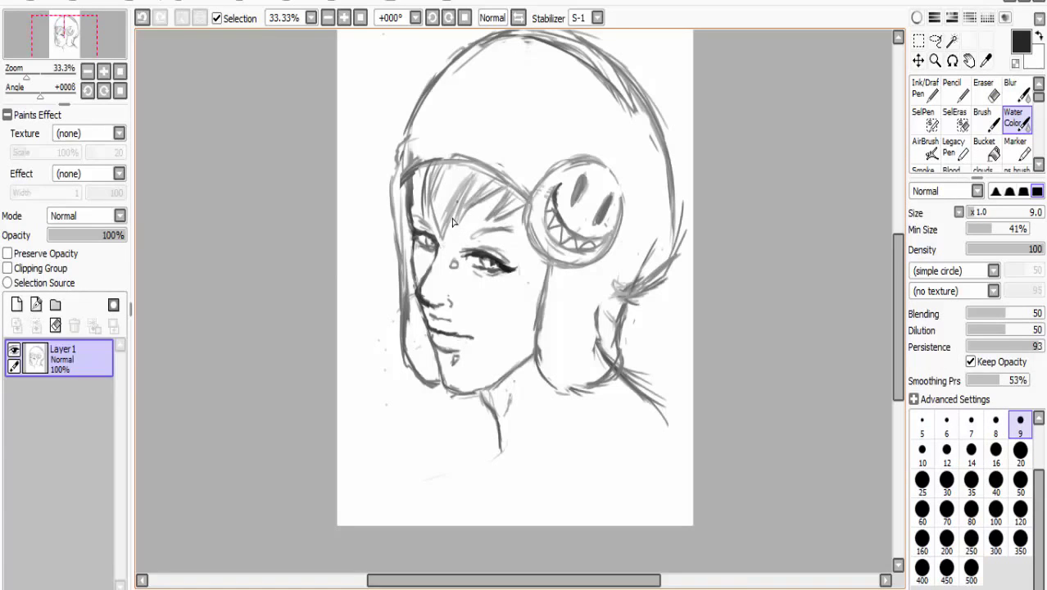
# - Redraw and darken the jaw and left cheek contour
pyautogui.moveTo(544, 272); pyautogui.dragTo(531, 371)
pyautogui.press('e')
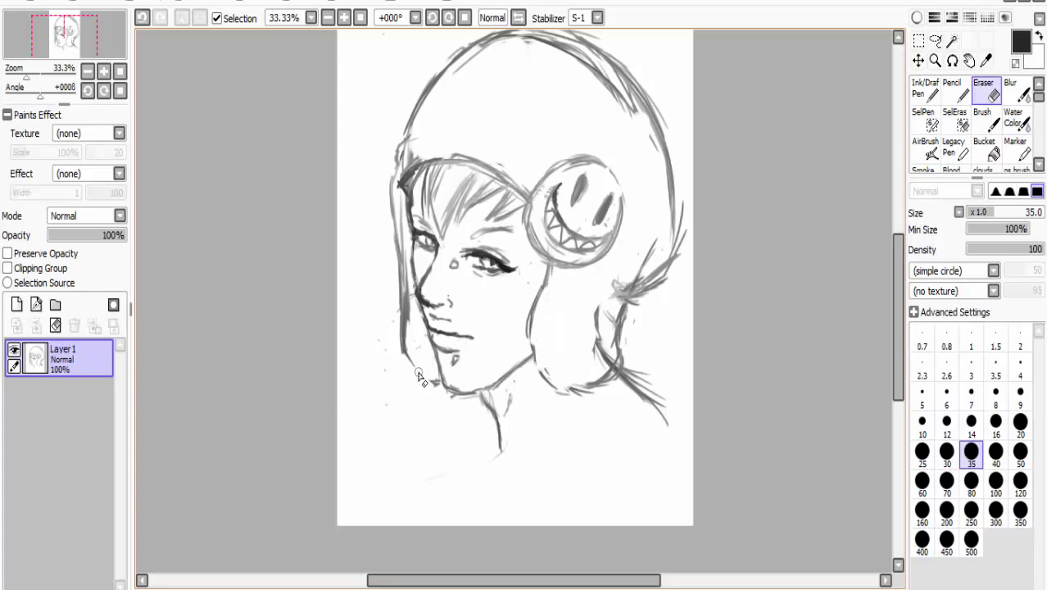
pyautogui.press('e')
pyautogui.moveTo(404, 287)
pyautogui.mouseDown()
pyautogui.moveTo(426, 385)
pyautogui.moveTo(395, 351)
pyautogui.mouseUp()
pyautogui.moveTo(400, 308); pyautogui.dragTo(434, 376)
pyautogui.moveTo(395, 280); pyautogui.dragTo(425, 379)
pyautogui.press('e')
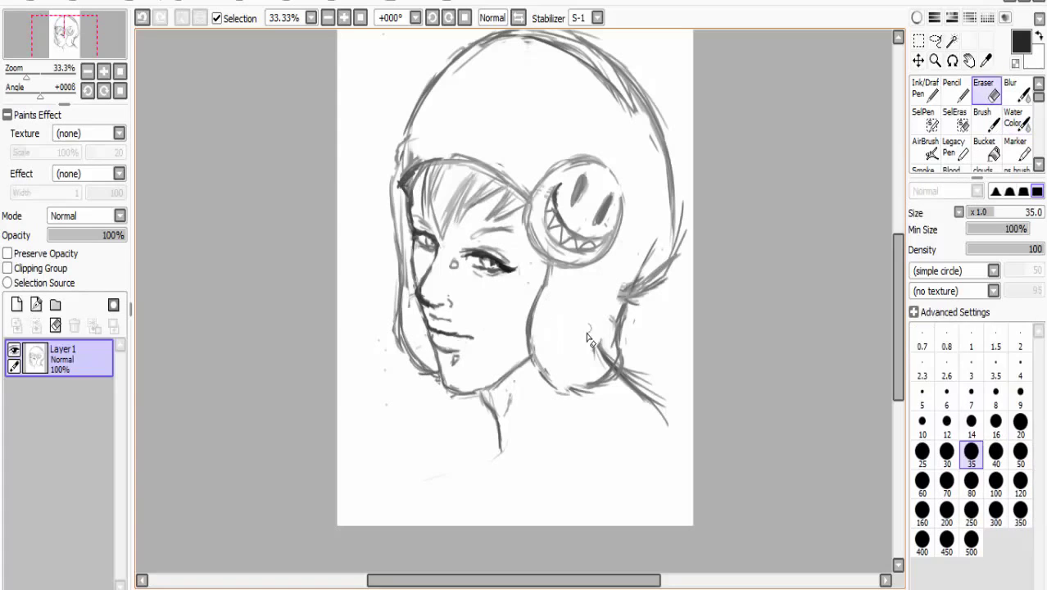
pyautogui.press('e')
# - Darken the bang strands and lighten faint strokes on the right hair edge and jaw
pyautogui.press('e')
pyautogui.press('e')
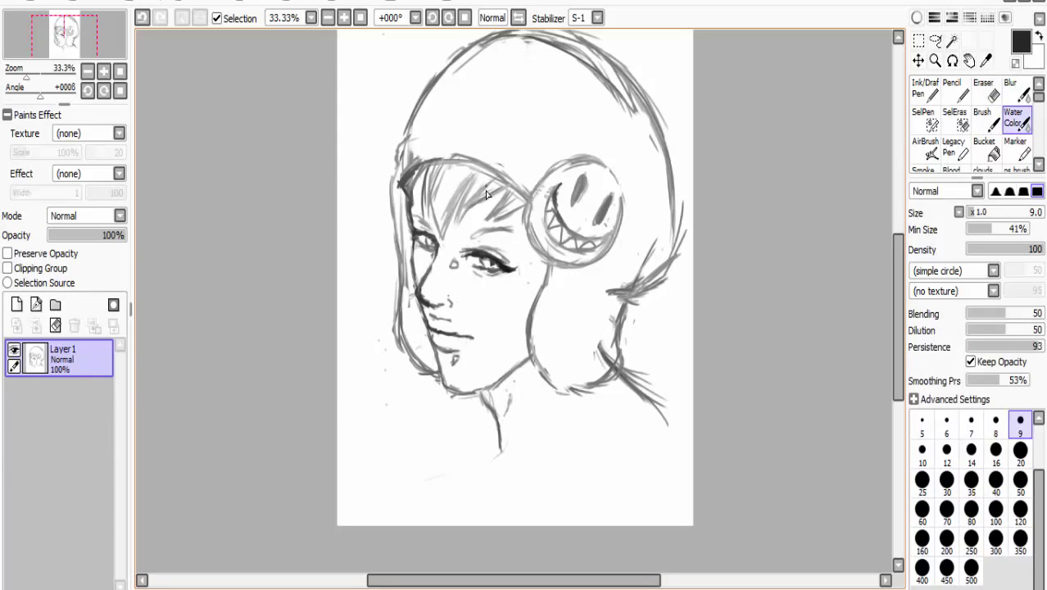
pyautogui.moveTo(492, 184); pyautogui.dragTo(455, 221)
pyautogui.moveTo(467, 170); pyautogui.dragTo(434, 227)
pyautogui.press('e')
pyautogui.moveTo(682, 205)
pyautogui.mouseDown()
pyautogui.moveTo(672, 255)
pyautogui.moveTo(629, 291)
pyautogui.mouseUp()
pyautogui.press('e')
pyautogui.press('e')
pyautogui.moveTo(656, 245); pyautogui.dragTo(660, 278)
# - Erase the lower-right hair tips, rework the neck lines, and undo the erasure
pyautogui.press('e')
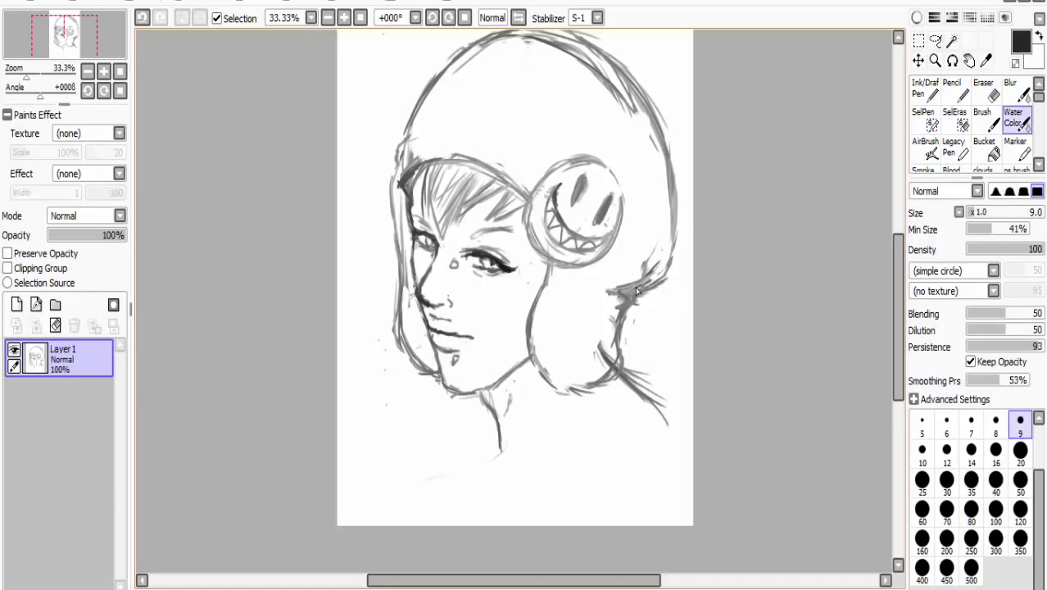
pyautogui.press('e')
pyautogui.moveTo(610, 328); pyautogui.dragTo(601, 365)
pyautogui.press('e')
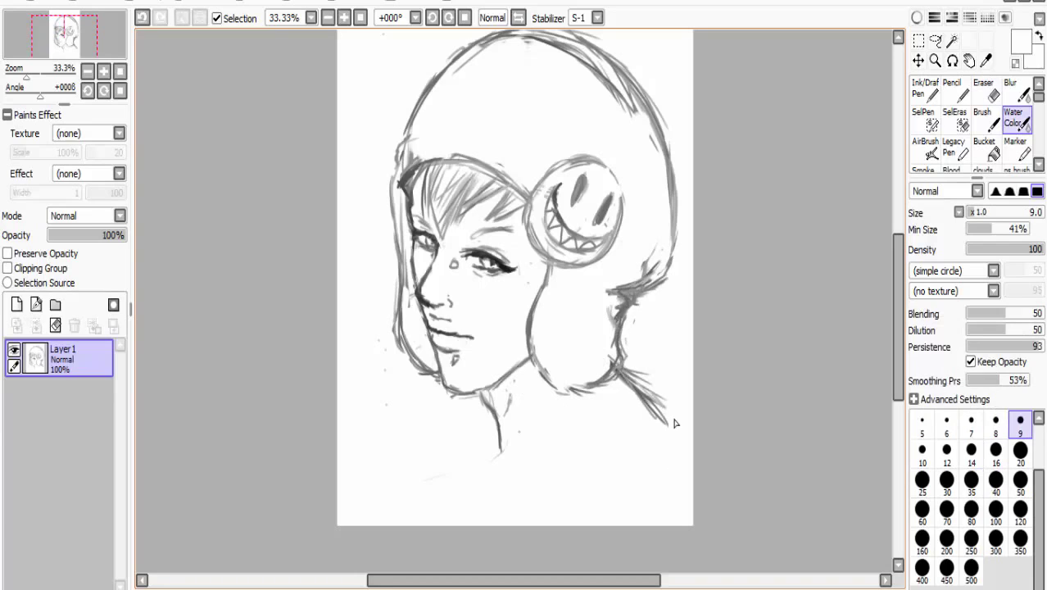
pyautogui.press('e')
pyautogui.moveTo(670, 421); pyautogui.dragTo(647, 400)
pyautogui.press('e')
pyautogui.press('e')
pyautogui.press('e')
pyautogui.moveTo(534, 386); pyautogui.dragTo(501, 455)
pyautogui.press('e')
pyautogui.hotkey('ctrl', 'z')
pyautogui.hotkey('ctrl', 'z')
pyautogui.hotkey('ctrl', 'z')
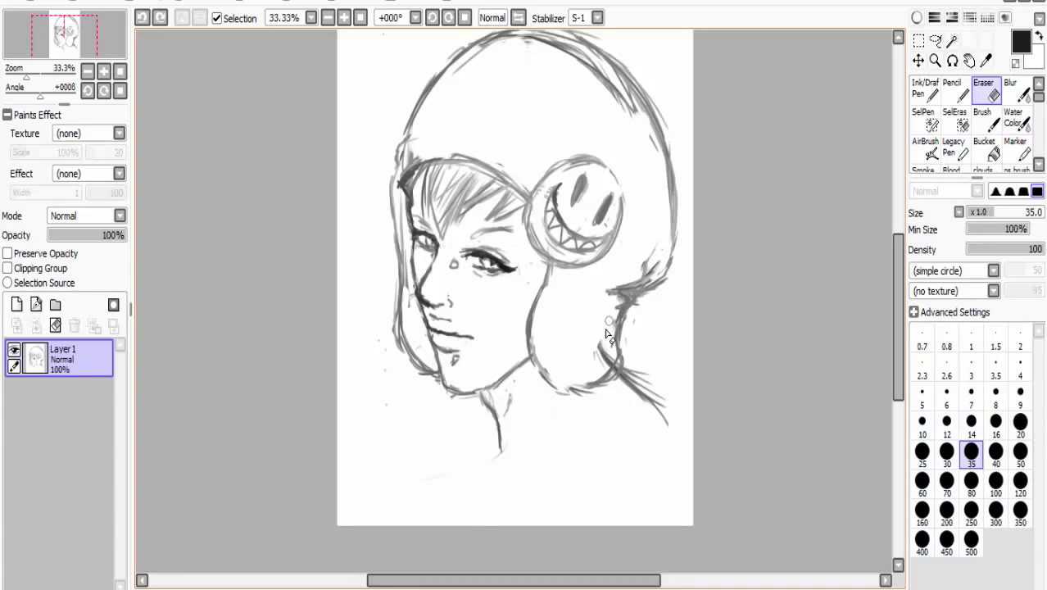
# - Mirror the canvas to check balance, paint out a spot near the lips, then flip back
pyautogui.press('e')
pyautogui.press('h')
pyautogui.press('e')
pyautogui.press('e')
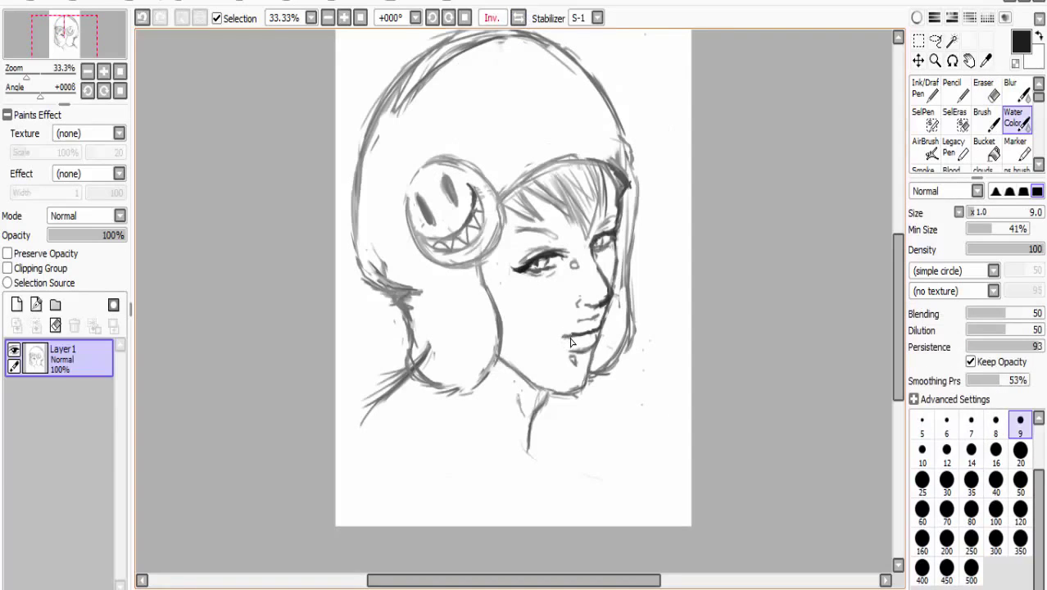
pyautogui.hotkey('ctrl', 'z')
pyautogui.press('e')
pyautogui.moveTo(577, 317); pyautogui.dragTo(599, 322)
pyautogui.press('e')
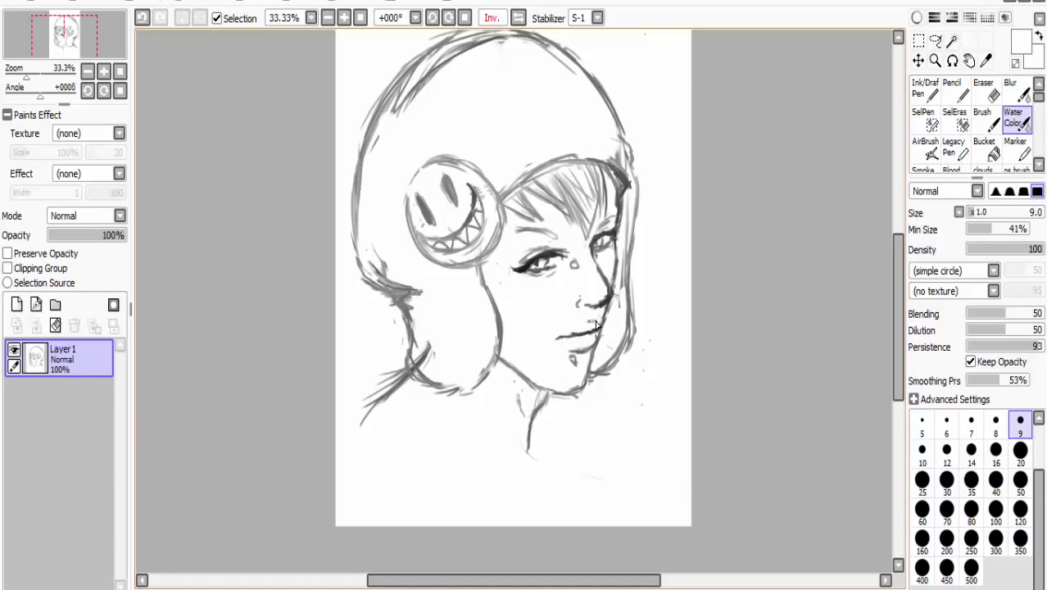
pyautogui.click(517, 18)
# - Sketch hair strands under the helmet and along the hairline, plus the helmet's lower contour
pyautogui.press('e')
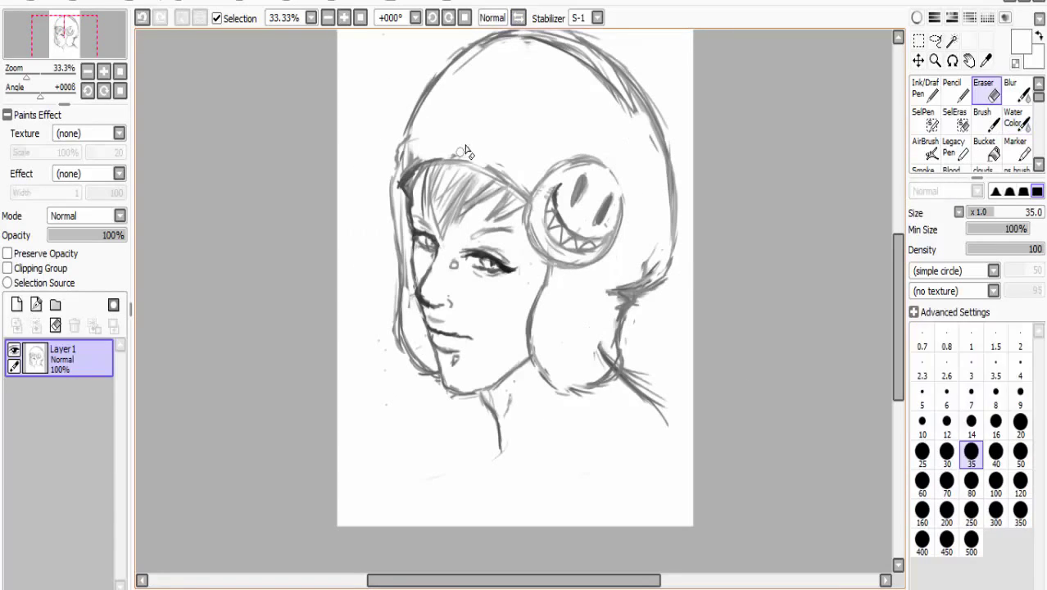
pyautogui.moveTo(401, 152)
pyautogui.mouseDown()
pyautogui.moveTo(508, 176)
pyautogui.moveTo(392, 181)
pyautogui.mouseUp()
pyautogui.press('e')
pyautogui.press('x')
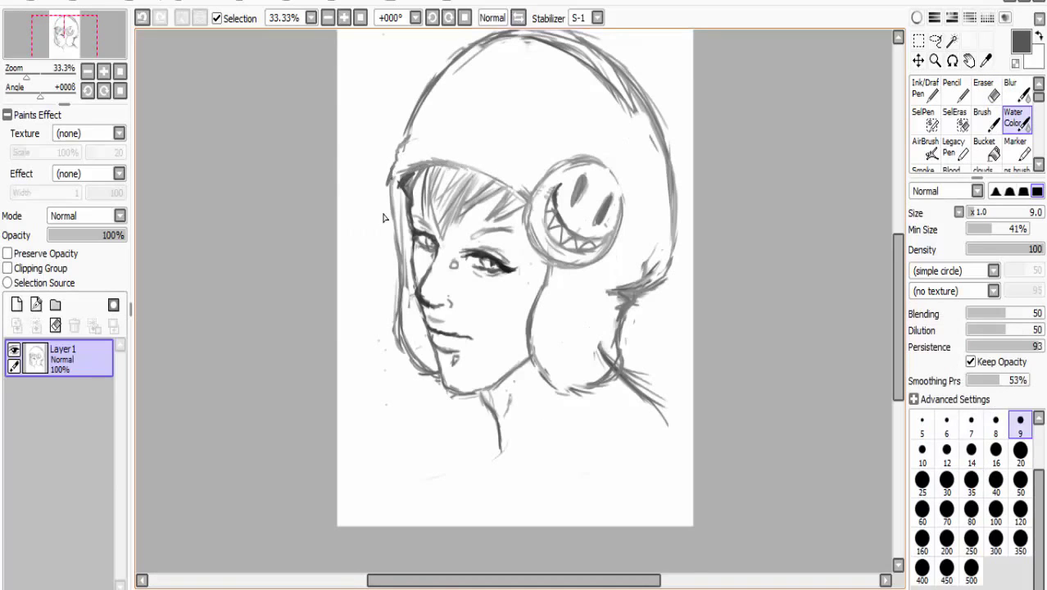
pyautogui.moveTo(531, 324); pyautogui.dragTo(606, 386)
pyautogui.press('e')
pyautogui.moveTo(606, 344)
pyautogui.mouseDown()
pyautogui.moveTo(566, 385)
pyautogui.moveTo(531, 398)
pyautogui.mouseUp()
pyautogui.press('e')
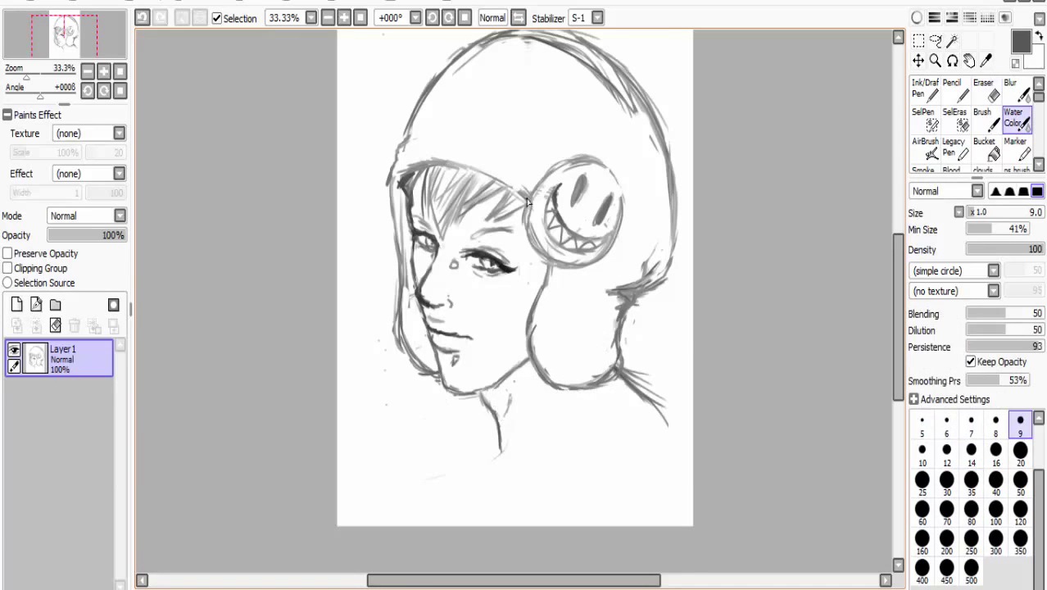
pyautogui.moveTo(521, 167); pyautogui.dragTo(490, 195)
pyautogui.moveTo(551, 279)
pyautogui.mouseDown()
pyautogui.moveTo(578, 377)
pyautogui.moveTo(621, 346)
pyautogui.mouseUp()
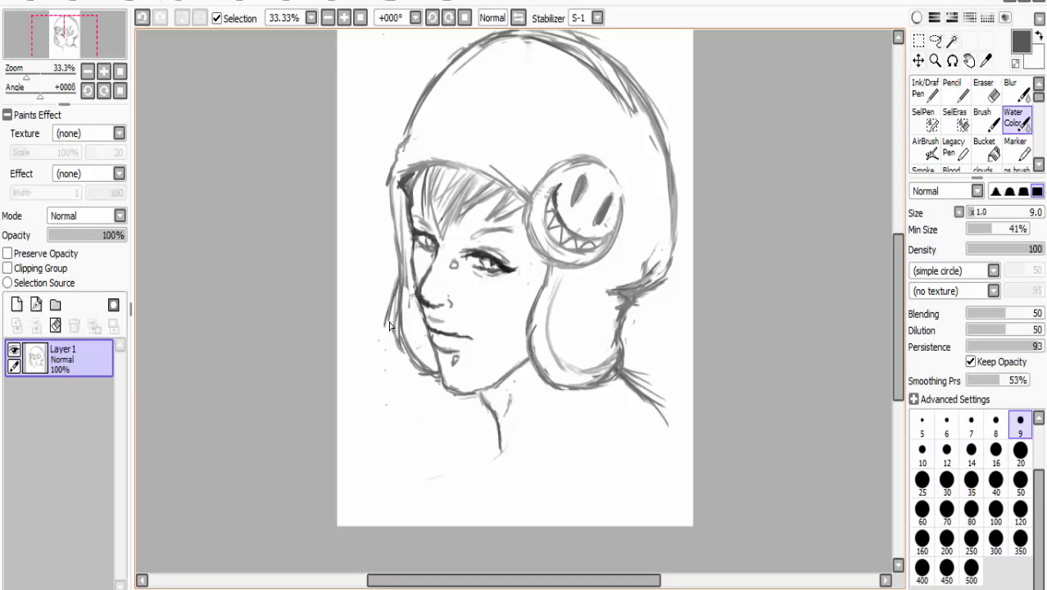
pyautogui.moveTo(528, 164)
pyautogui.mouseDown()
pyautogui.moveTo(426, 160)
pyautogui.moveTo(390, 182)
pyautogui.mouseUp()
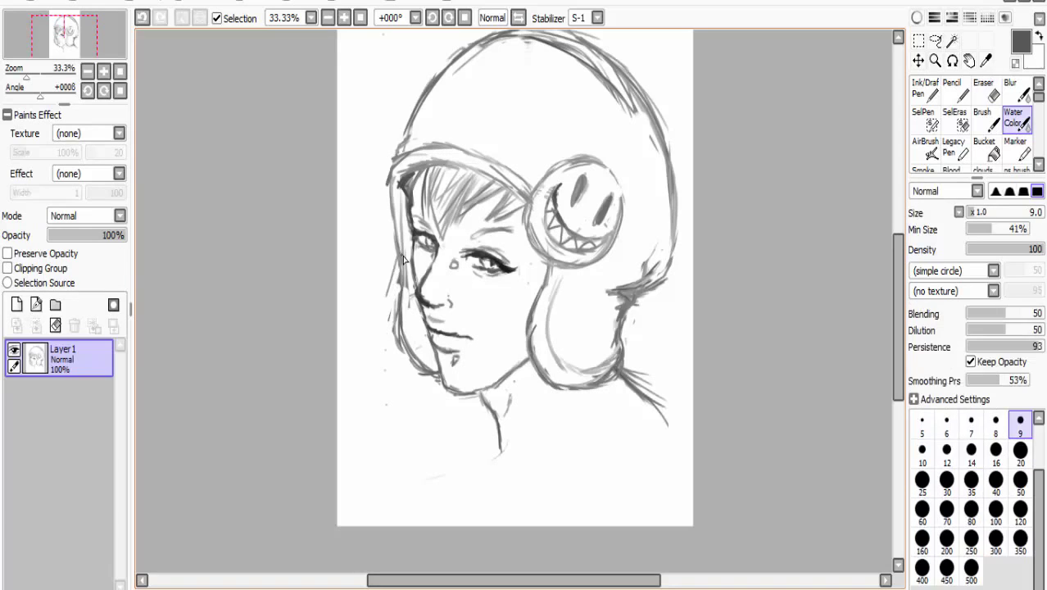
# - Redraw the left jaw down to the chin and the left hair contour, trimming excess strokes
pyautogui.moveTo(391, 258); pyautogui.dragTo(437, 391)
pyautogui.moveTo(393, 279)
pyautogui.mouseDown()
pyautogui.moveTo(410, 364)
pyautogui.moveTo(427, 381)
pyautogui.mouseUp()
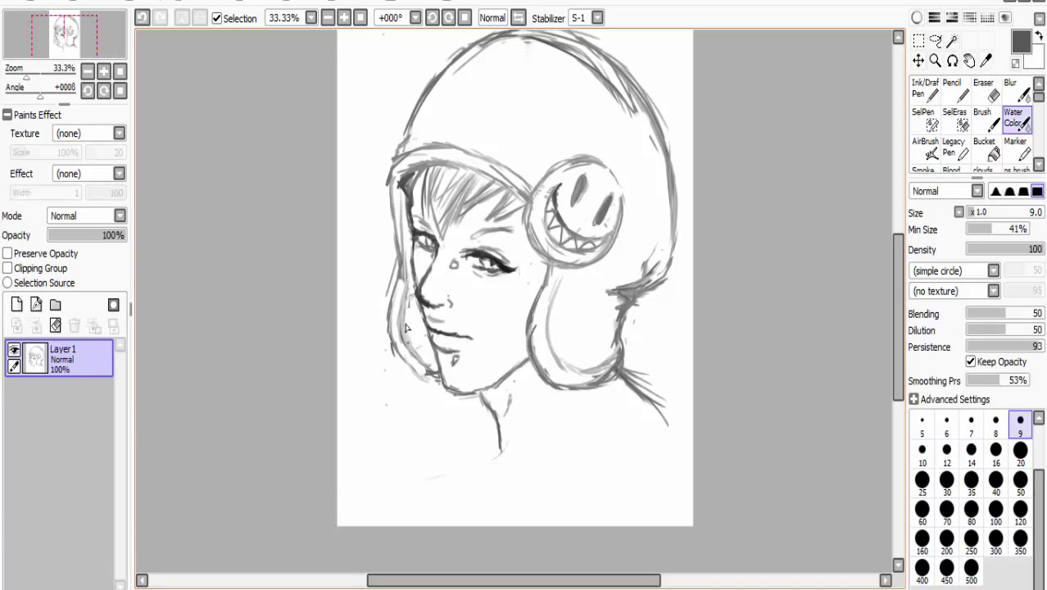
pyautogui.press('e')
pyautogui.press('e')
pyautogui.moveTo(406, 195); pyautogui.dragTo(410, 331)
pyautogui.press('e')
pyautogui.press('e')
pyautogui.moveTo(392, 286)
pyautogui.mouseDown()
pyautogui.moveTo(393, 356)
pyautogui.moveTo(439, 390)
pyautogui.mouseUp()
pyautogui.press('e')
pyautogui.press('e')
# - Sharpen the jaw line near the chin and erase stray marks there
pyautogui.moveTo(408, 354); pyautogui.dragTo(414, 383)
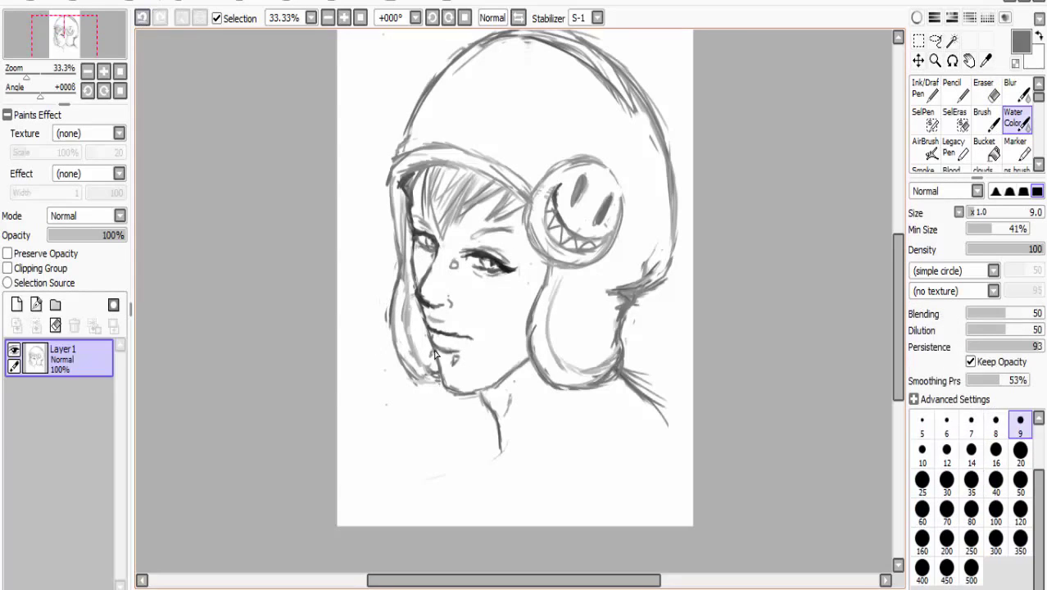
pyautogui.press('e')
pyautogui.press('e')
pyautogui.press('e')
pyautogui.moveTo(441, 358)
pyautogui.mouseDown()
pyautogui.moveTo(438, 390)
pyautogui.moveTo(467, 400)
pyautogui.mouseUp()
pyautogui.press('e')
pyautogui.moveTo(410, 370)
pyautogui.mouseDown()
pyautogui.moveTo(404, 315)
pyautogui.moveTo(411, 373)
pyautogui.mouseUp()
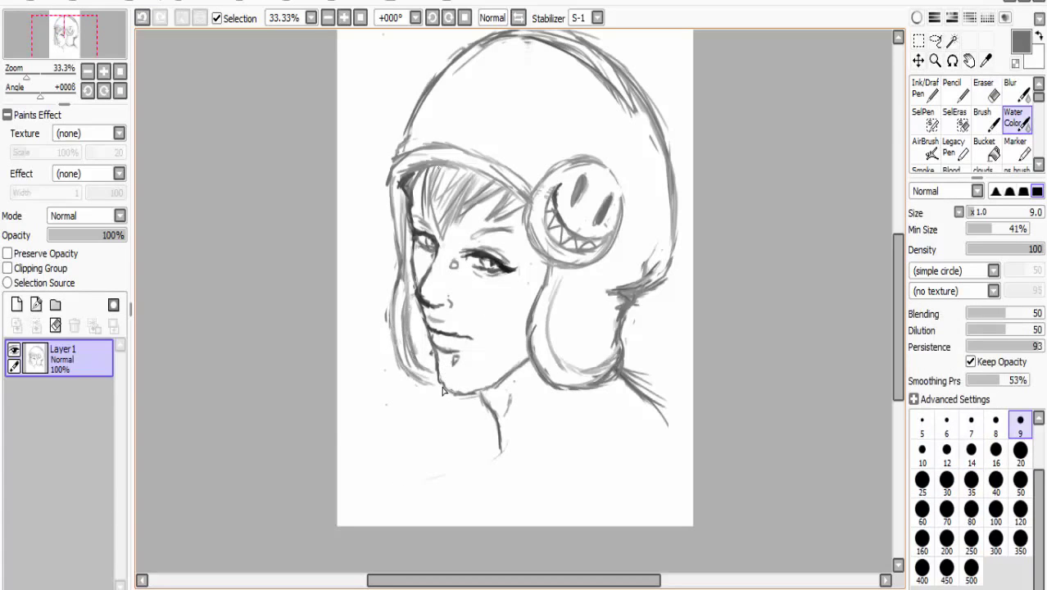
pyautogui.scroll(2, 680, 430)
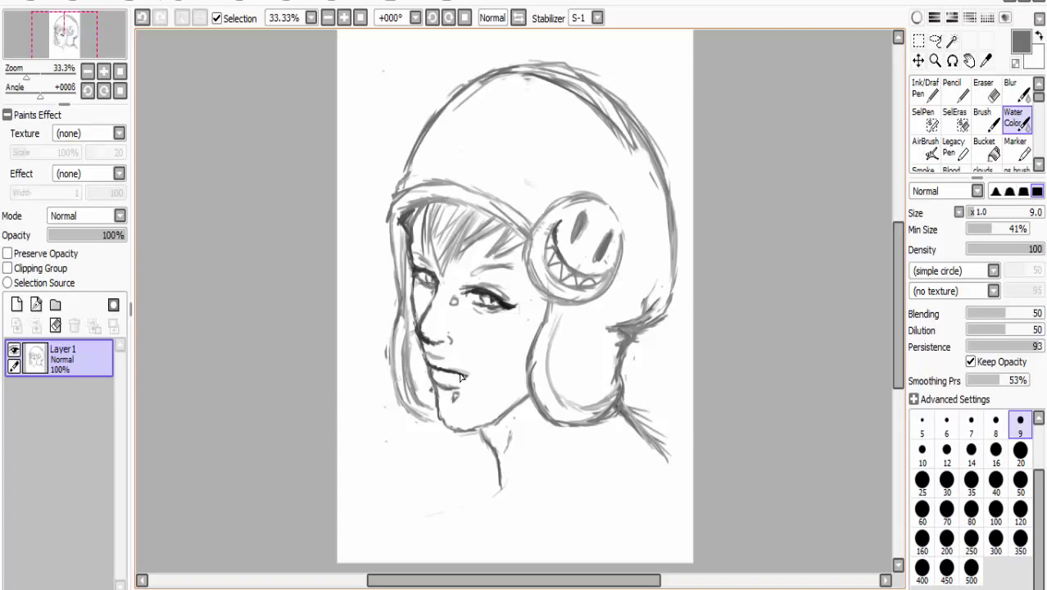
# - Erase the lower-right hair strands by the neck and undo the first collarbone stroke
pyautogui.press('e')
pyautogui.press('e')
pyautogui.press('e')
pyautogui.press('e')
pyautogui.press('e')
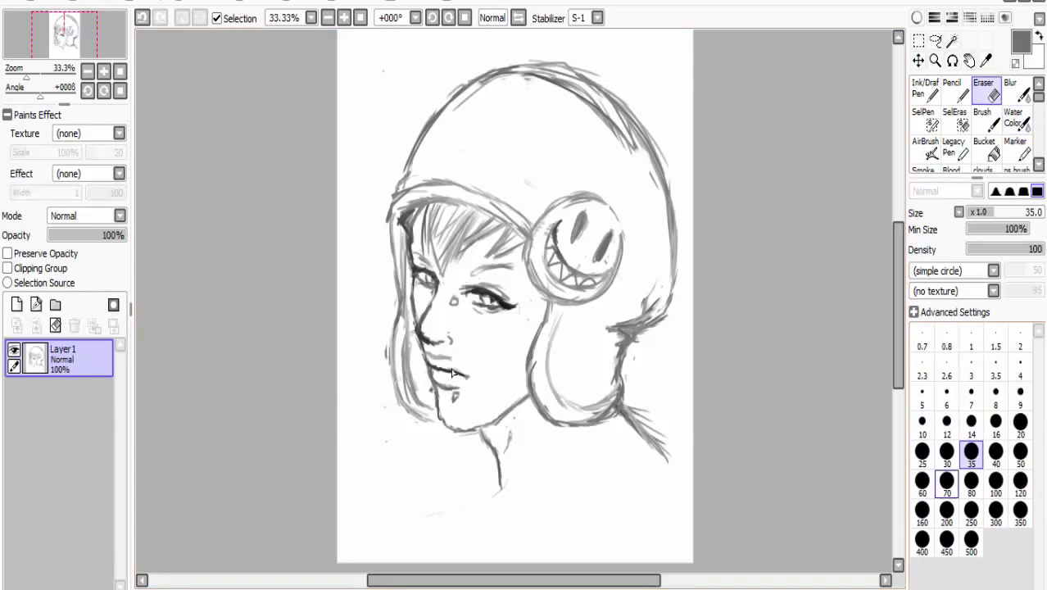
pyautogui.press('[')
pyautogui.press('[')
pyautogui.press('[')
pyautogui.press('e')
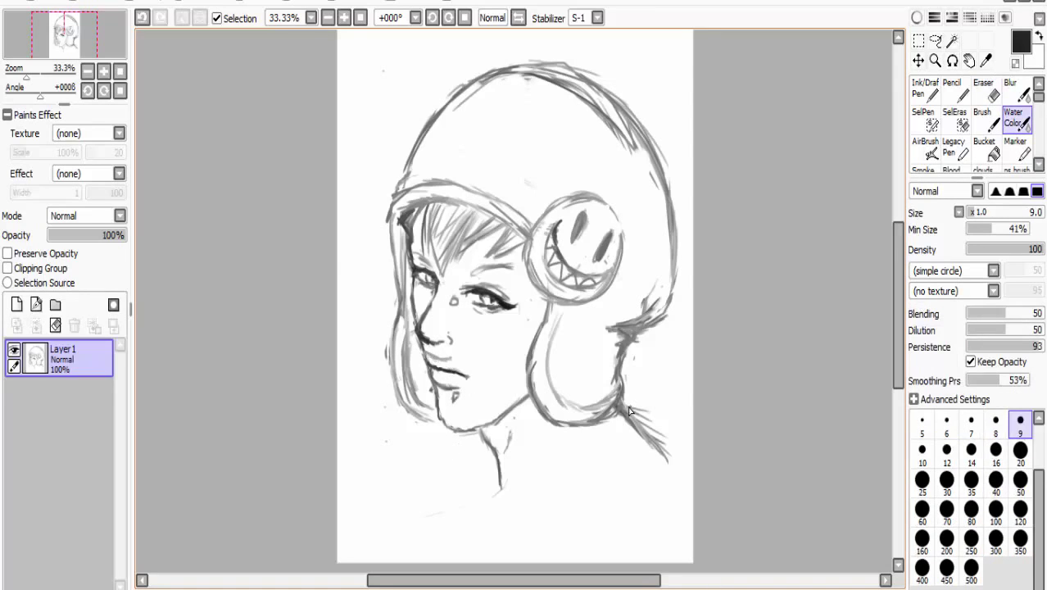
pyautogui.press('e')
pyautogui.moveTo(665, 456)
pyautogui.mouseDown()
pyautogui.moveTo(627, 435)
pyautogui.moveTo(501, 470)
pyautogui.moveTo(516, 429)
pyautogui.mouseUp()
pyautogui.press('e')
pyautogui.hotkey('ctrl', 'z')
pyautogui.hotkey('ctrl', 'z')
pyautogui.press('e')
pyautogui.moveTo(613, 411); pyautogui.dragTo(595, 386)
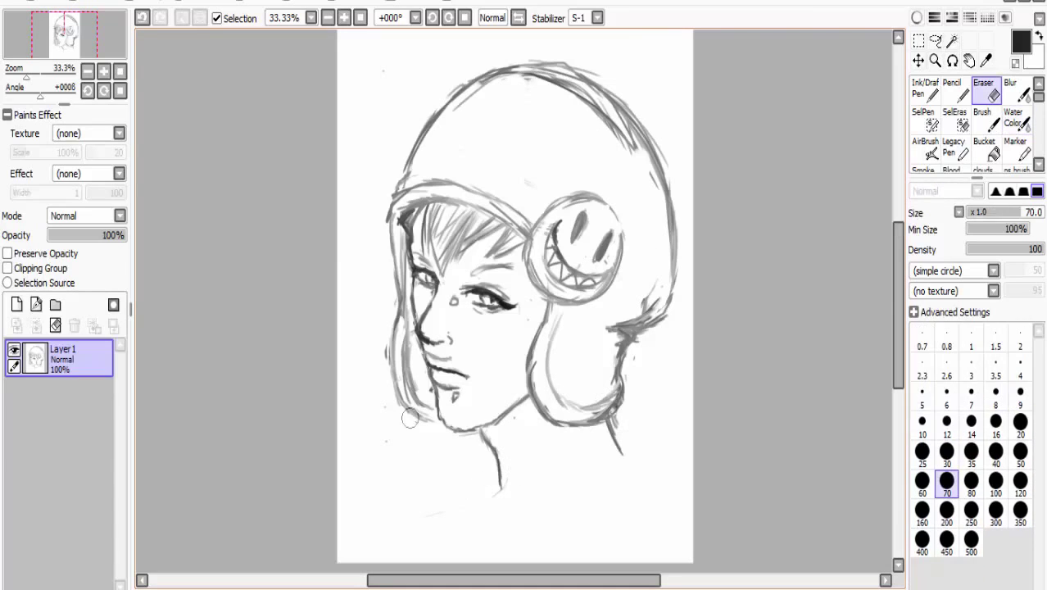
# - Add left hair and jaw strokes and draw two collarbone lines below the neck
pyautogui.press('e')
pyautogui.moveTo(393, 376); pyautogui.dragTo(440, 424)
pyautogui.press('e')
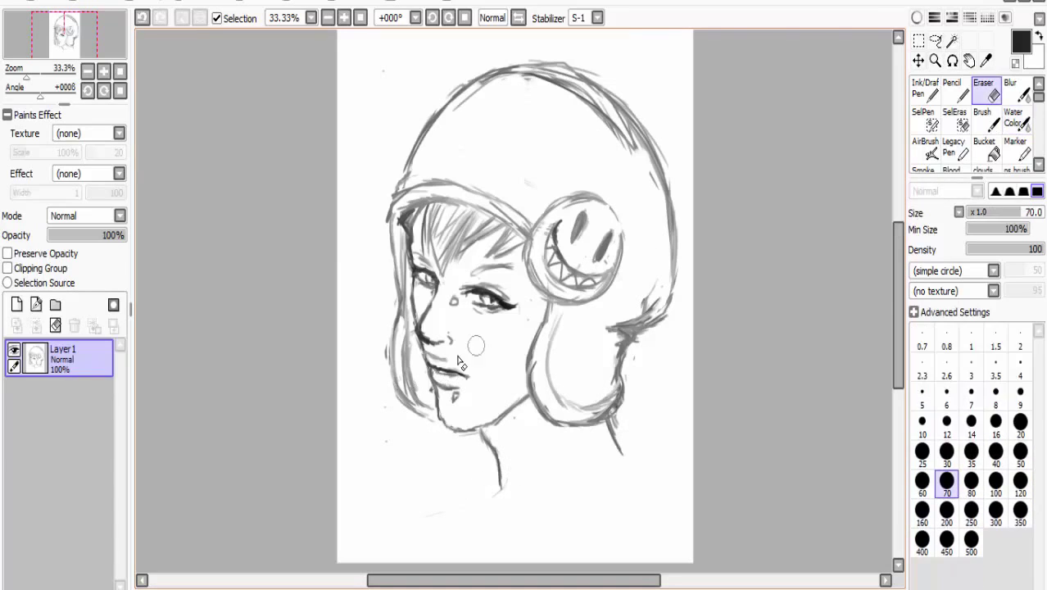
pyautogui.press('e')
pyautogui.press('e')
pyautogui.press('e')
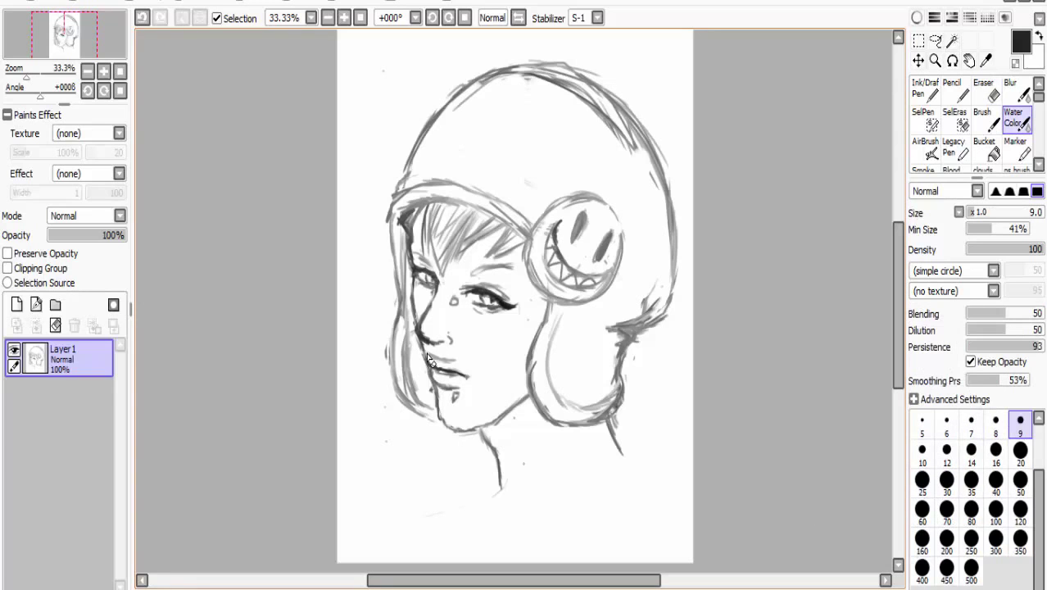
pyautogui.moveTo(549, 453); pyautogui.dragTo(491, 504)
pyautogui.moveTo(531, 475); pyautogui.dragTo(442, 517)
# - Start a transform of the drawing with Ctrl+T
pyautogui.scroll(-2, 687, 513)
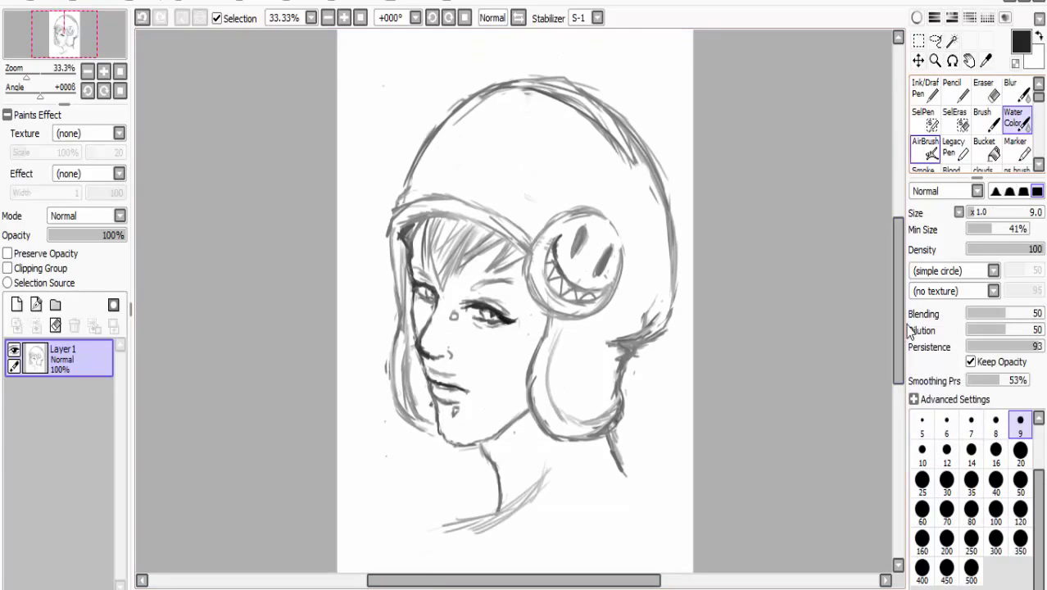
pyautogui.press('m')
pyautogui.scroll(2, 686, 513)
pyautogui.hotkey('ctrl', 't')
# - Confirm the transform, then draw a long diagonal line and collar strokes around the neck
pyautogui.click(925, 319)
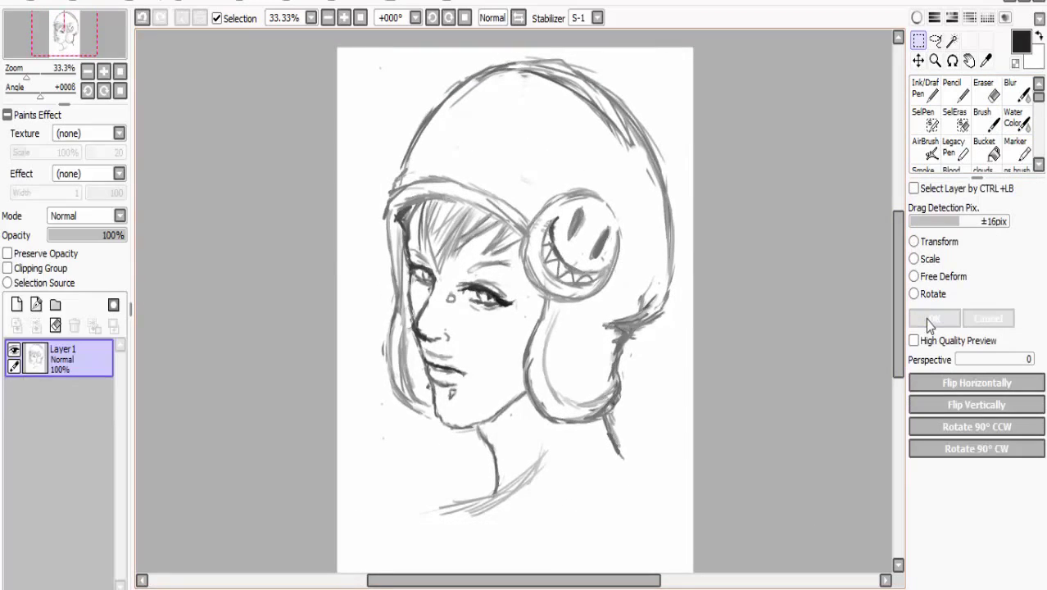
pyautogui.press('e')
pyautogui.press('c')
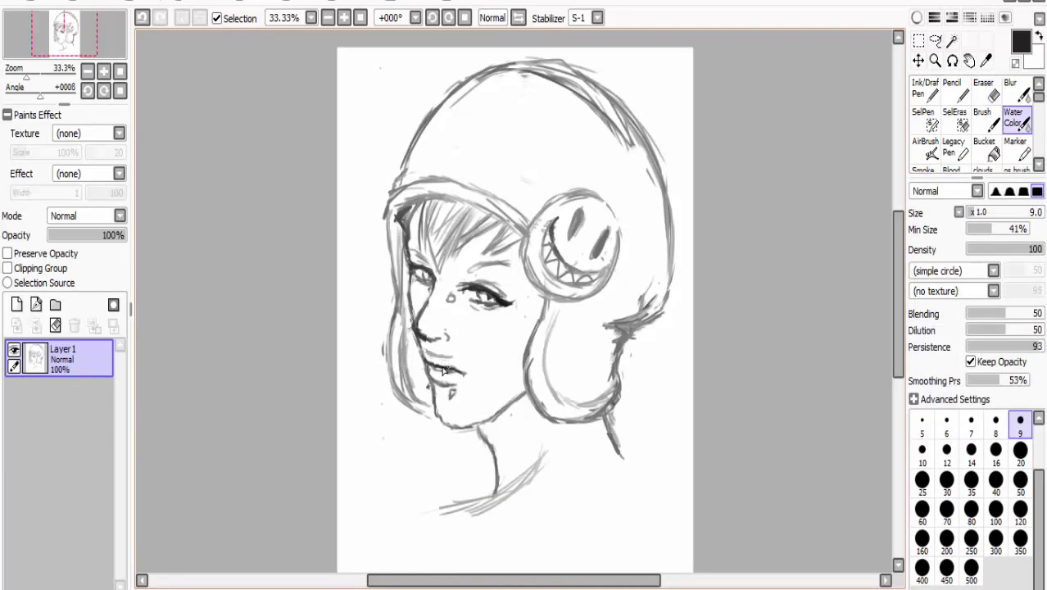
pyautogui.moveTo(547, 449); pyautogui.dragTo(398, 533)
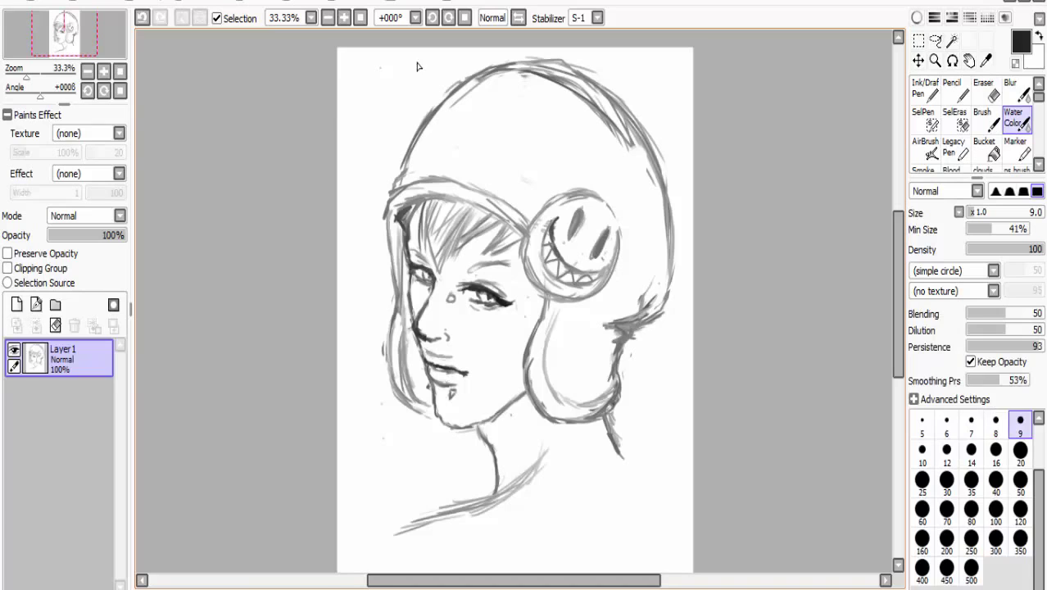
pyautogui.moveTo(560, 420)
pyautogui.mouseDown()
pyautogui.moveTo(503, 449)
pyautogui.moveTo(621, 404)
pyautogui.moveTo(480, 460)
pyautogui.mouseUp()
pyautogui.moveTo(616, 400)
pyautogui.mouseDown()
pyautogui.moveTo(634, 455)
pyautogui.moveTo(636, 443)
pyautogui.mouseUp()
# - Rework the collar line near the neck, erasing stray strokes and extending the lower line
pyautogui.press('e')
pyautogui.press('c')
pyautogui.moveTo(453, 461); pyautogui.dragTo(442, 506)
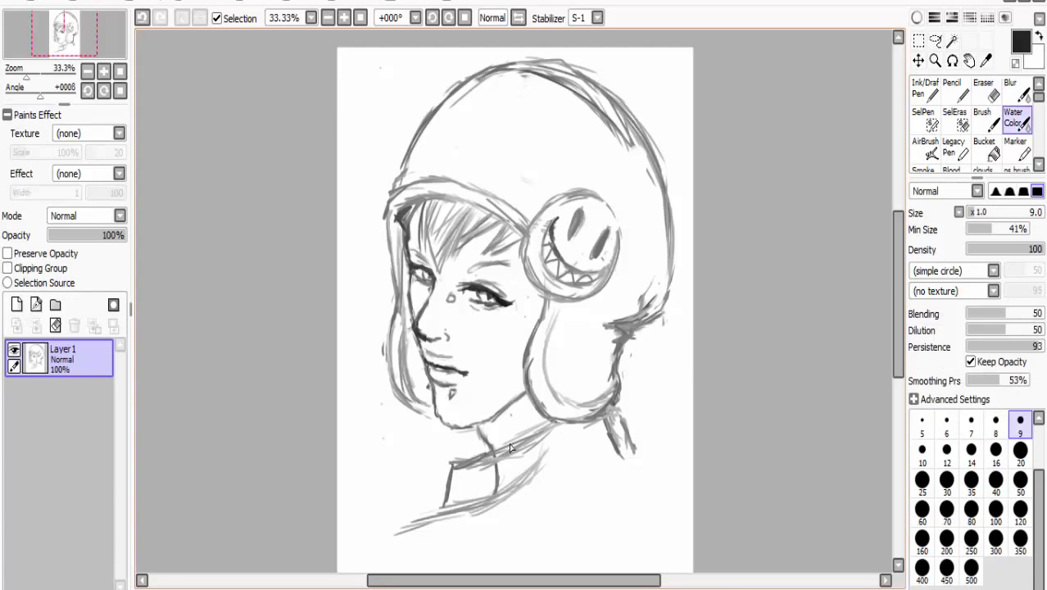
pyautogui.press('e')
pyautogui.moveTo(540, 431); pyautogui.dragTo(479, 484)
pyautogui.press('c')
pyautogui.moveTo(541, 406); pyautogui.dragTo(455, 467)
pyautogui.moveTo(631, 418)
pyautogui.mouseDown()
pyautogui.moveTo(616, 464)
pyautogui.moveTo(453, 513)
pyautogui.mouseUp()
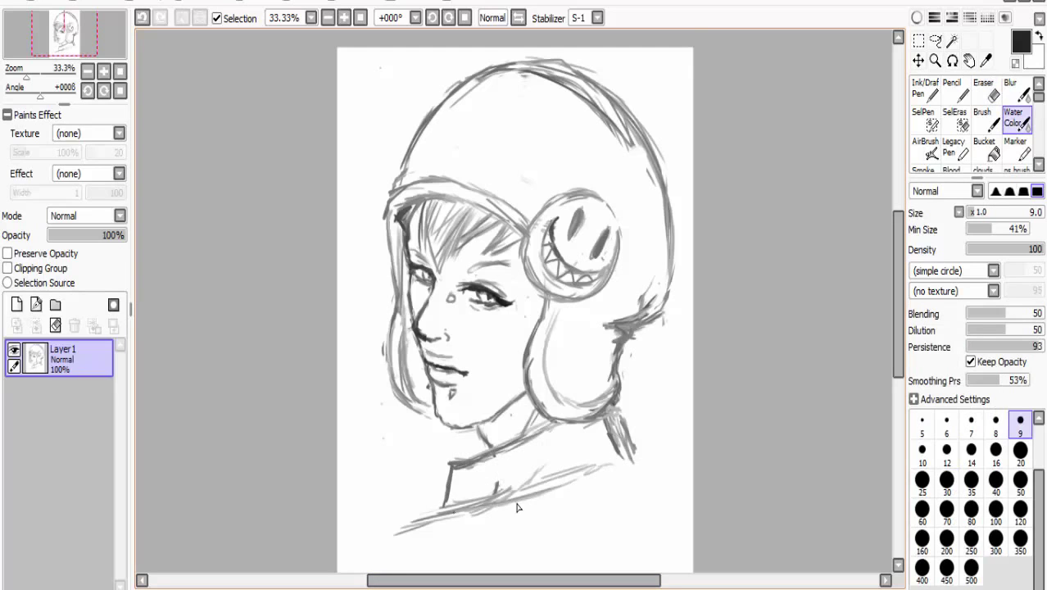
# - Add further collar and shoulder strokes below the neck
pyautogui.moveTo(620, 465); pyautogui.dragTo(459, 513)
pyautogui.moveTo(628, 409); pyautogui.dragTo(639, 461)
pyautogui.scroll(-2, 631, 443)
pyautogui.moveTo(389, 428); pyautogui.dragTo(447, 416)
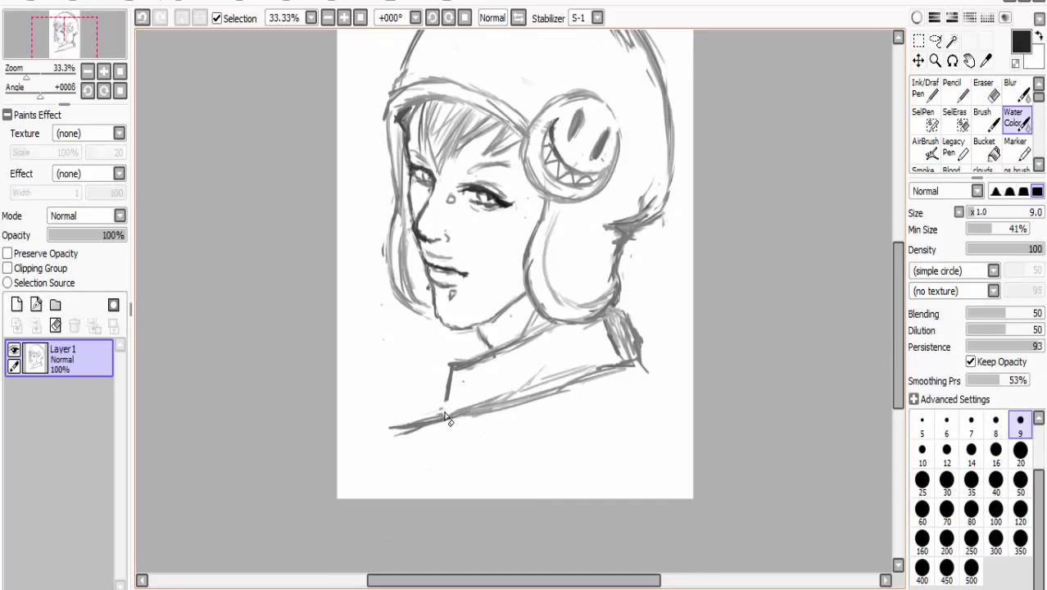
pyautogui.moveTo(542, 362); pyautogui.dragTo(496, 400)
pyautogui.scroll(1, 524, 385)
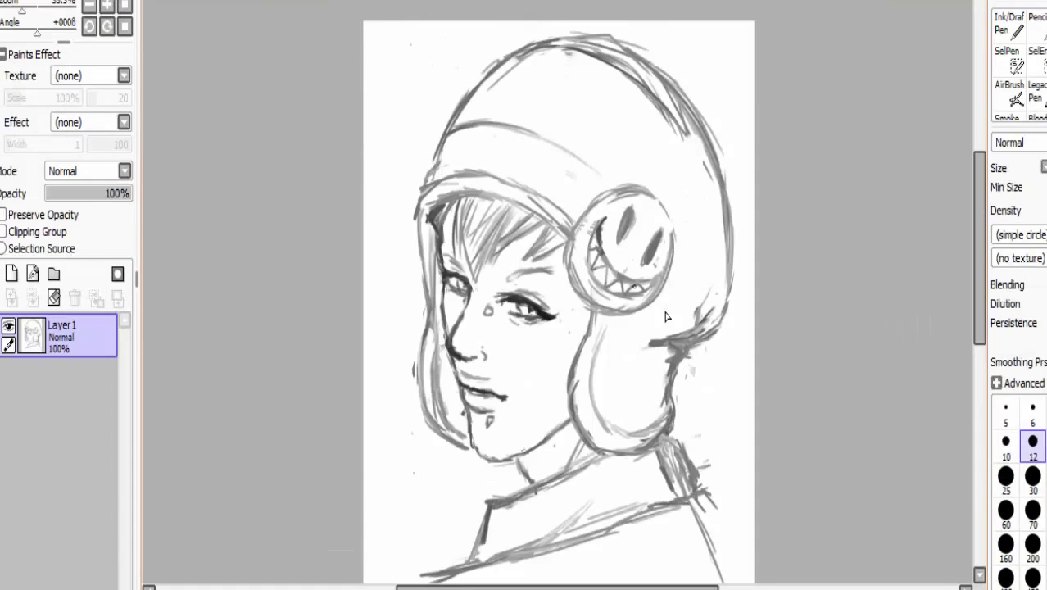
# - Darken the helmet's lower-right edge and earpiece, and add stripes across the helmet band
pyautogui.moveTo(673, 293)
pyautogui.mouseDown()
pyautogui.moveTo(685, 315)
pyautogui.moveTo(668, 347)
pyautogui.mouseUp()
pyautogui.moveTo(440, 151)
pyautogui.mouseDown()
pyautogui.moveTo(567, 180)
pyautogui.moveTo(588, 200)
pyautogui.mouseUp()
pyautogui.moveTo(636, 297); pyautogui.dragTo(639, 384)
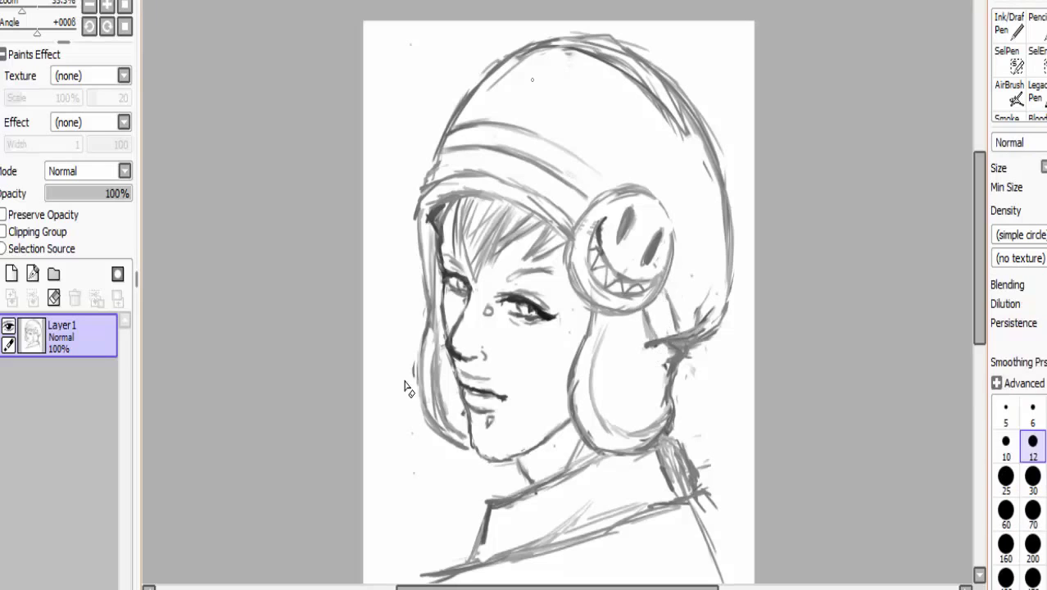
pyautogui.moveTo(518, 133); pyautogui.dragTo(572, 157)
pyautogui.moveTo(980, 270); pyautogui.dragTo(984, 281)
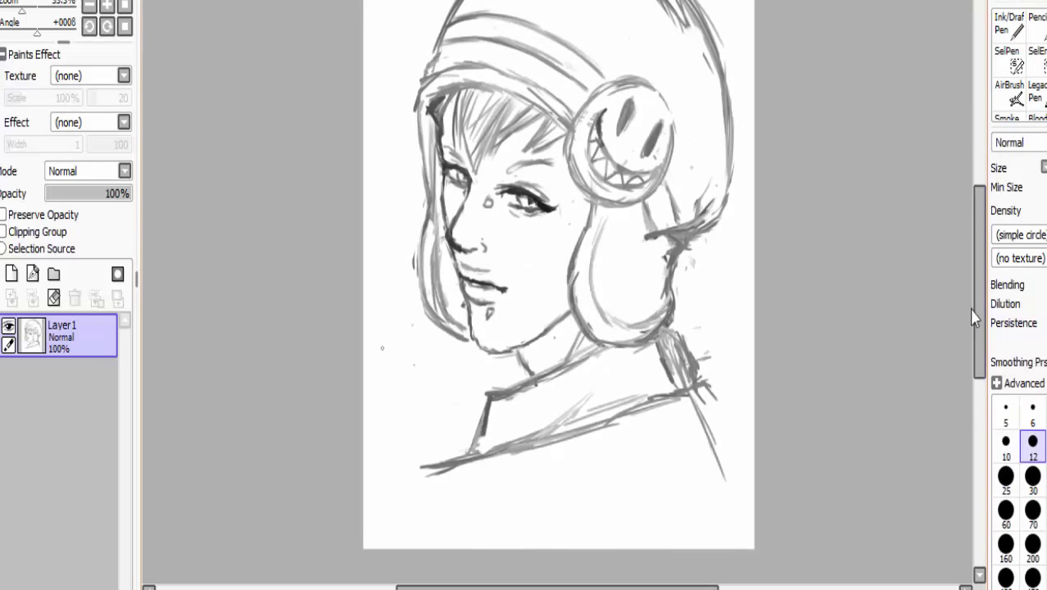
pyautogui.press('e')
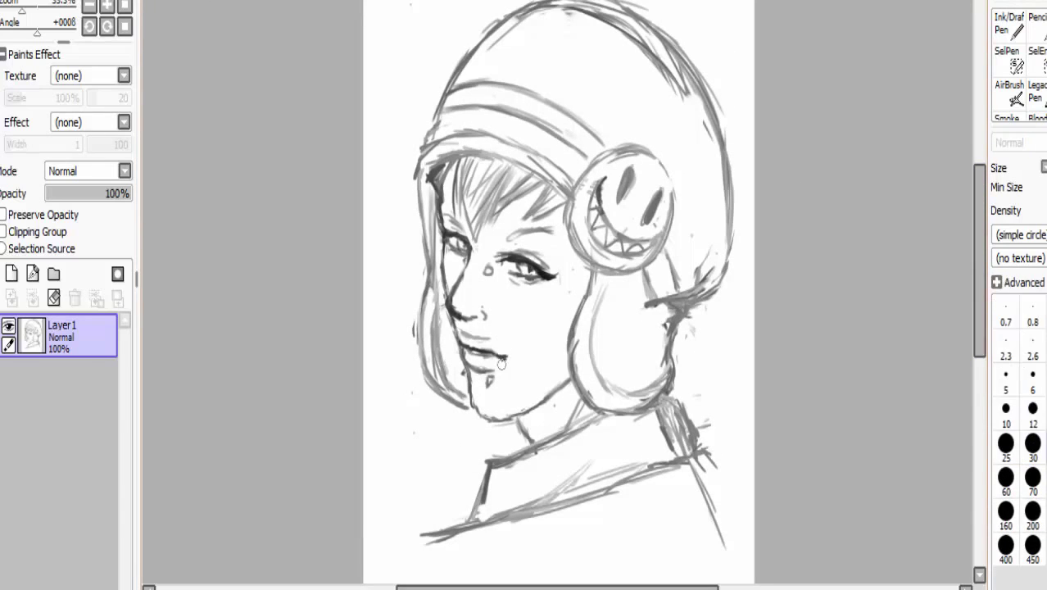
pyautogui.press('n')
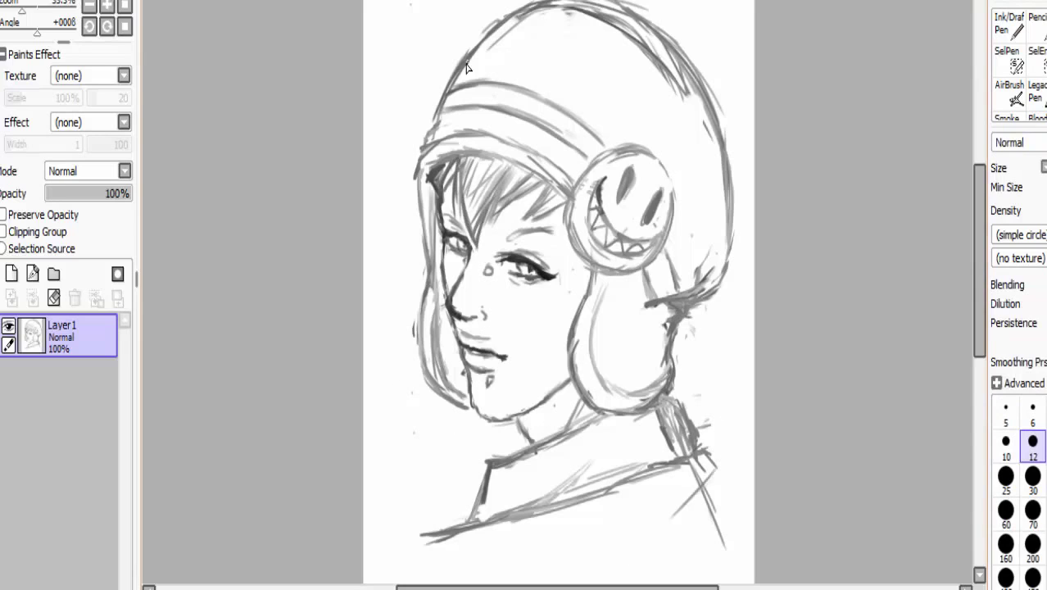
pyautogui.moveTo(465, 67)
pyautogui.mouseDown()
pyautogui.moveTo(549, 74)
pyautogui.moveTo(619, 144)
pyautogui.mouseUp()
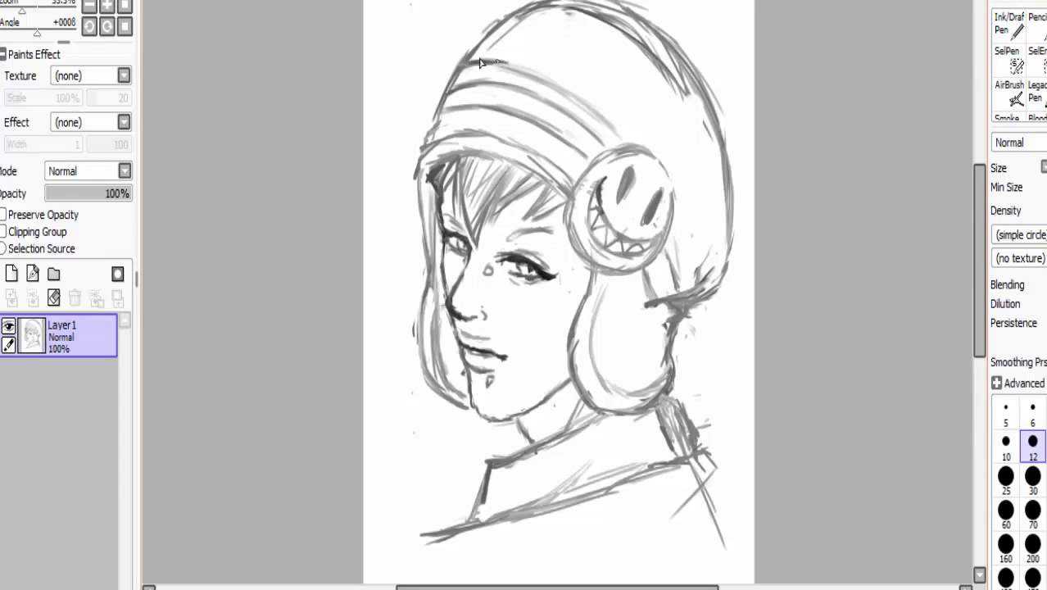
# - Draw a blocky zigzag pattern across the helmet band down beside the earpiece
pyautogui.moveTo(548, 19)
pyautogui.mouseDown()
pyautogui.moveTo(688, 189)
pyautogui.moveTo(516, 41)
pyautogui.moveTo(480, 61)
pyautogui.mouseUp()
pyautogui.moveTo(555, 22)
pyautogui.mouseDown()
pyautogui.moveTo(529, 60)
pyautogui.moveTo(574, 88)
pyautogui.mouseUp()
pyautogui.moveTo(518, 57)
pyautogui.mouseDown()
pyautogui.moveTo(564, 95)
pyautogui.moveTo(616, 117)
pyautogui.mouseUp()
pyautogui.moveTo(598, 62)
pyautogui.mouseDown()
pyautogui.moveTo(644, 106)
pyautogui.moveTo(655, 136)
pyautogui.mouseUp()
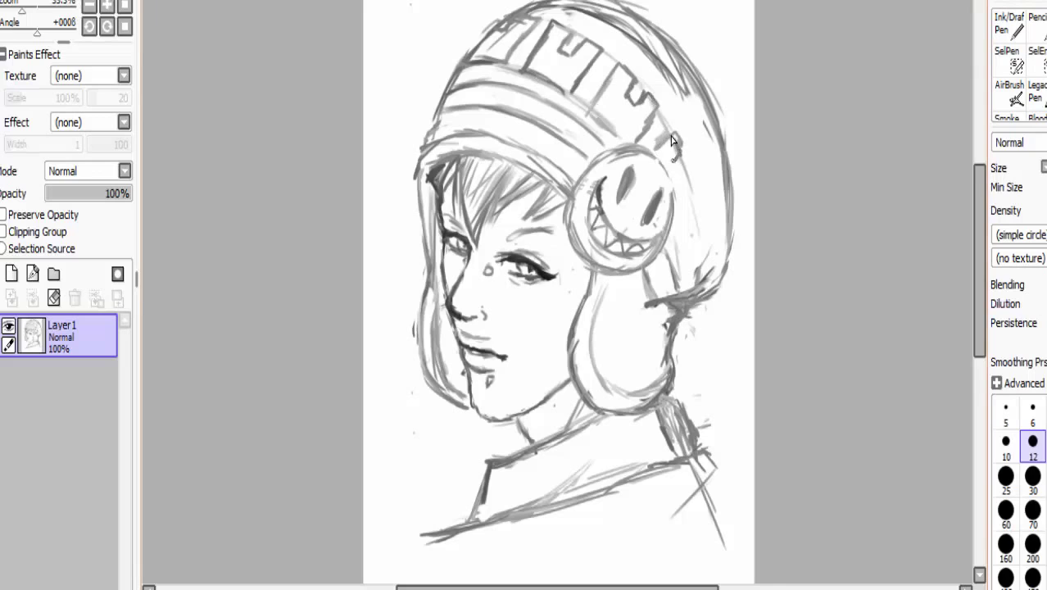
pyautogui.moveTo(655, 135)
pyautogui.mouseDown()
pyautogui.moveTo(695, 204)
pyautogui.moveTo(695, 265)
pyautogui.mouseUp()
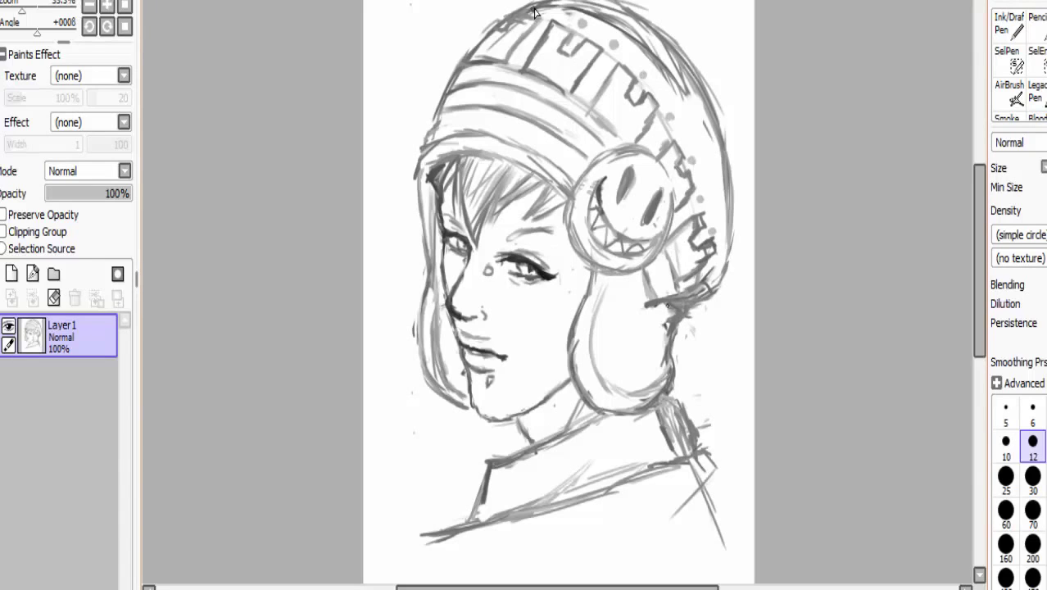
pyautogui.moveTo(978, 263); pyautogui.dragTo(978, 282)
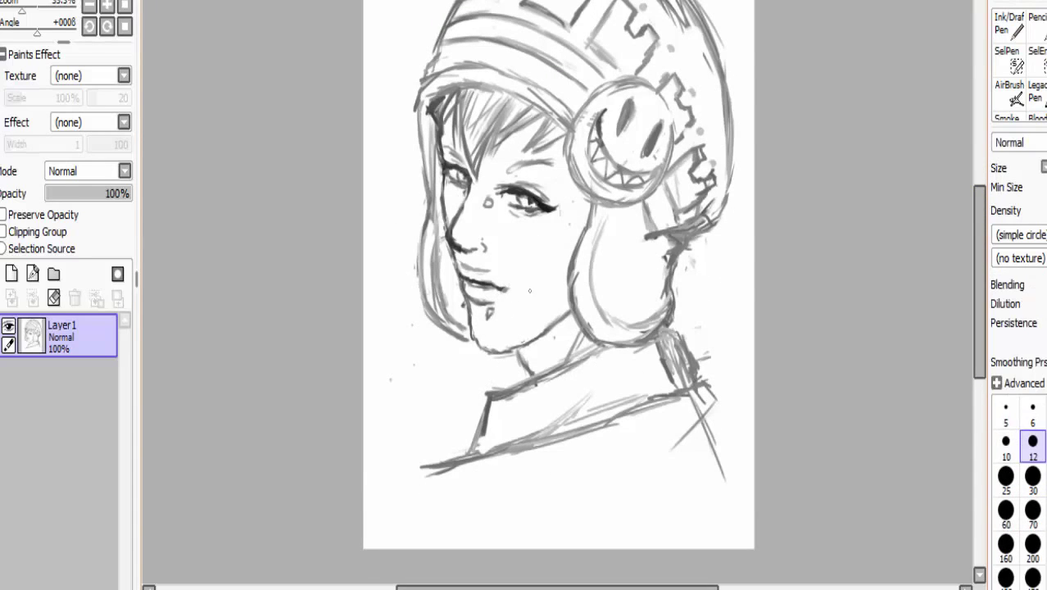
# - Add collar and lower-left shoulder lines, then erase the long lower collar strokes
pyautogui.scroll(-2, 666, 363)
pyautogui.moveTo(490, 312); pyautogui.dragTo(497, 367)
pyautogui.moveTo(484, 328)
pyautogui.mouseDown()
pyautogui.moveTo(467, 361)
pyautogui.moveTo(389, 406)
pyautogui.mouseUp()
pyautogui.scroll(3, 385, 421)
pyautogui.press('e')
pyautogui.moveTo(705, 459); pyautogui.dragTo(493, 525)
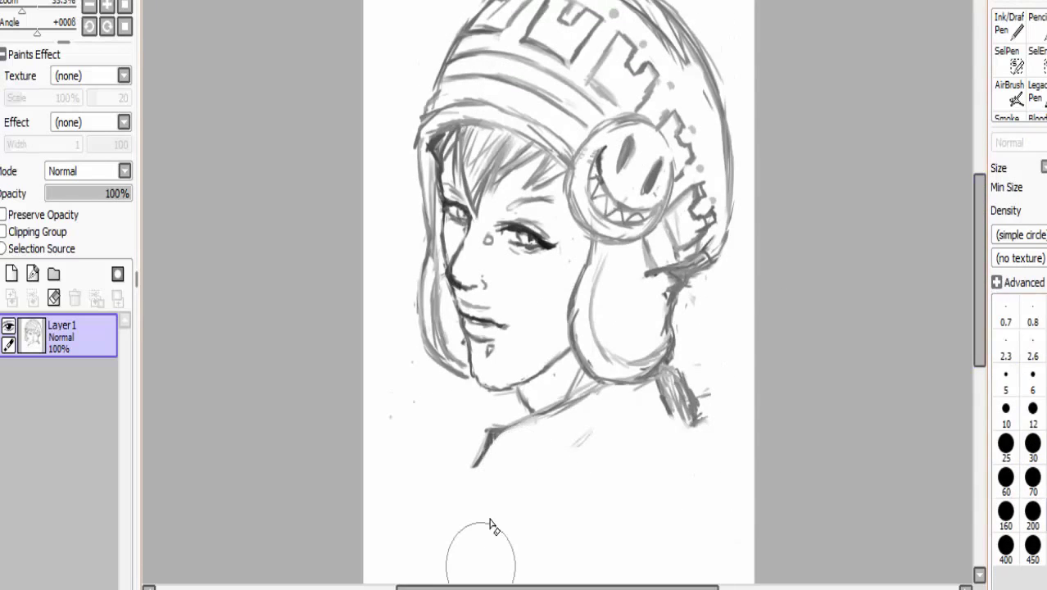
# - Redraw the collar as long lines sweeping down to the left below the neck
pyautogui.press('e')
pyautogui.press('e')
pyautogui.moveTo(664, 377)
pyautogui.mouseDown()
pyautogui.moveTo(705, 426)
pyautogui.moveTo(656, 377)
pyautogui.moveTo(685, 415)
pyautogui.mouseUp()
pyautogui.press('e')
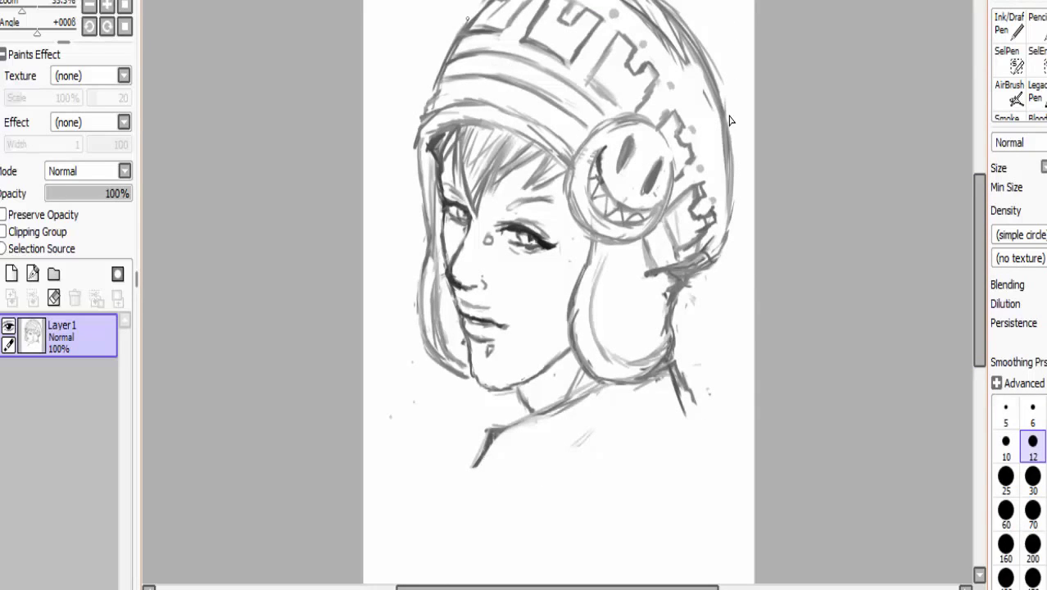
pyautogui.moveTo(729, 148); pyautogui.dragTo(754, 164)
pyautogui.moveTo(694, 385); pyautogui.dragTo(568, 463)
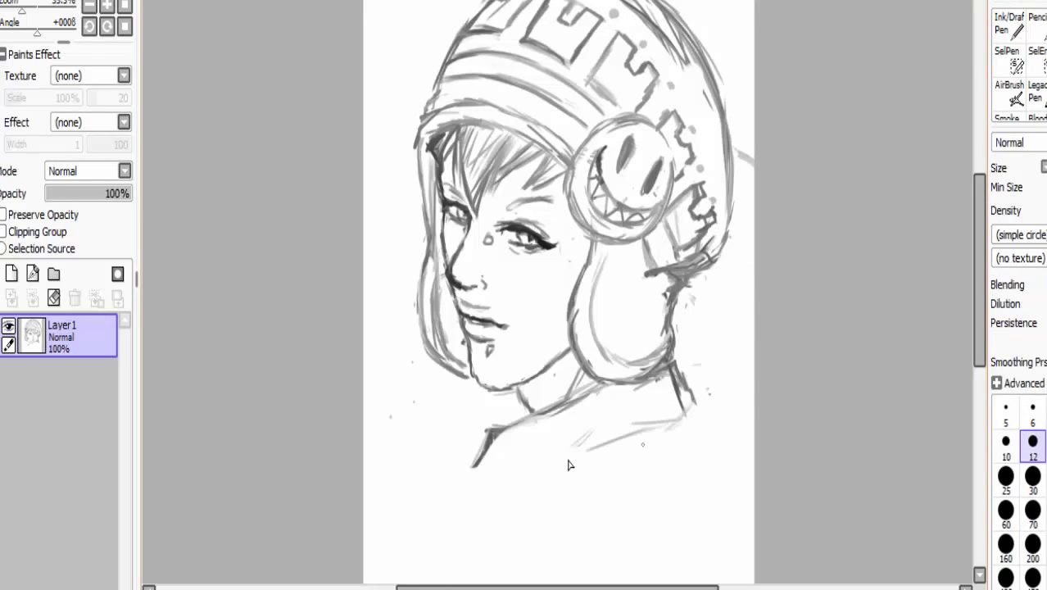
pyautogui.moveTo(685, 414); pyautogui.dragTo(467, 488)
pyautogui.moveTo(490, 428)
pyautogui.mouseDown()
pyautogui.moveTo(467, 483)
pyautogui.moveTo(373, 541)
pyautogui.mouseUp()
pyautogui.scroll(-1, 979, 278)
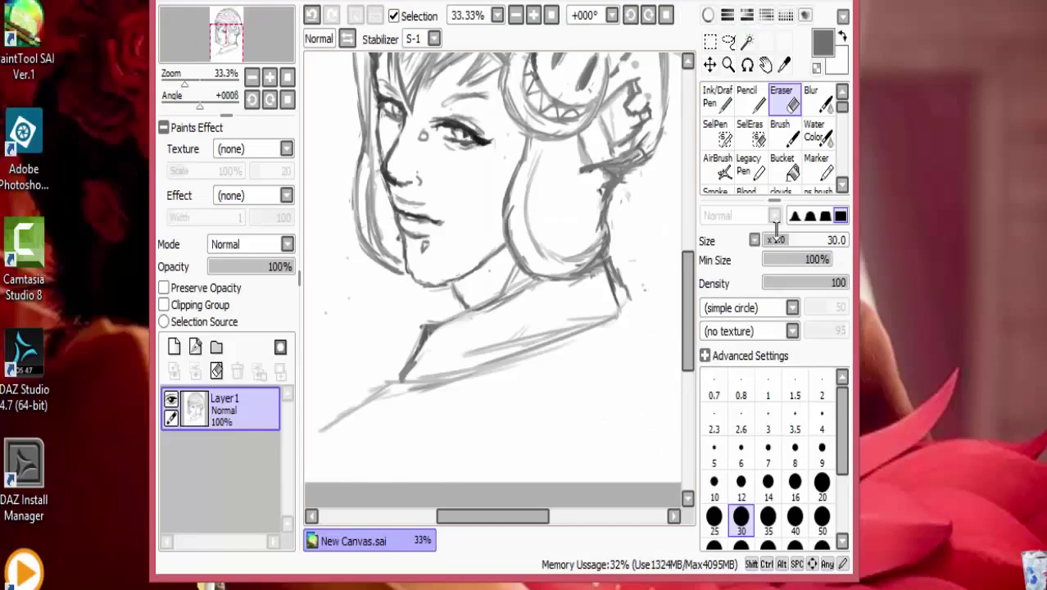
pyautogui.scroll(1, 986, 278)
# - Create Layer2 and sketch a short stroke near the top of the page
pyautogui.click(12, 273)
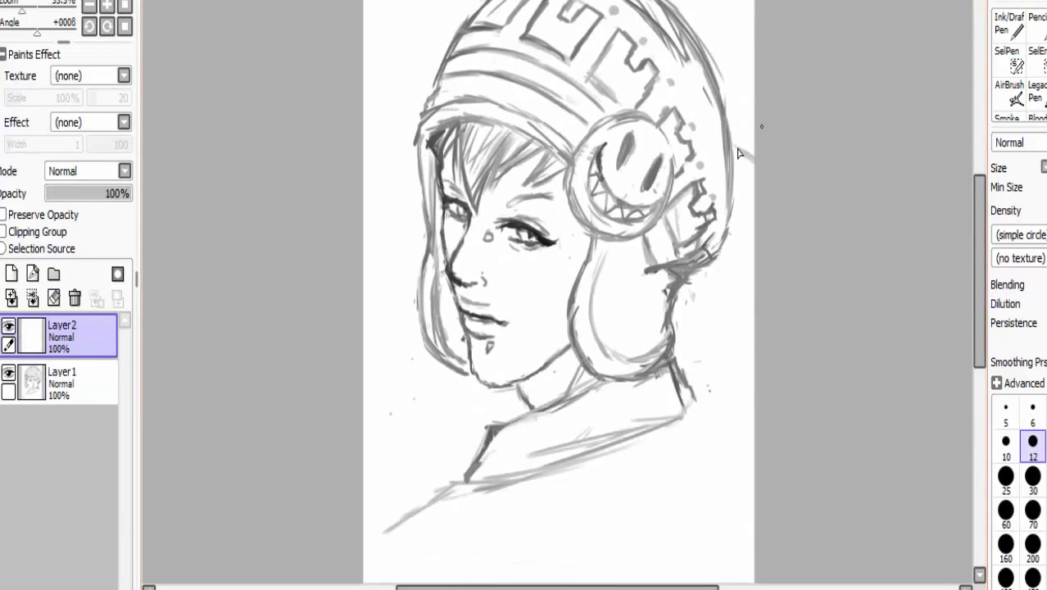
pyautogui.scroll(-3, 751, 360)
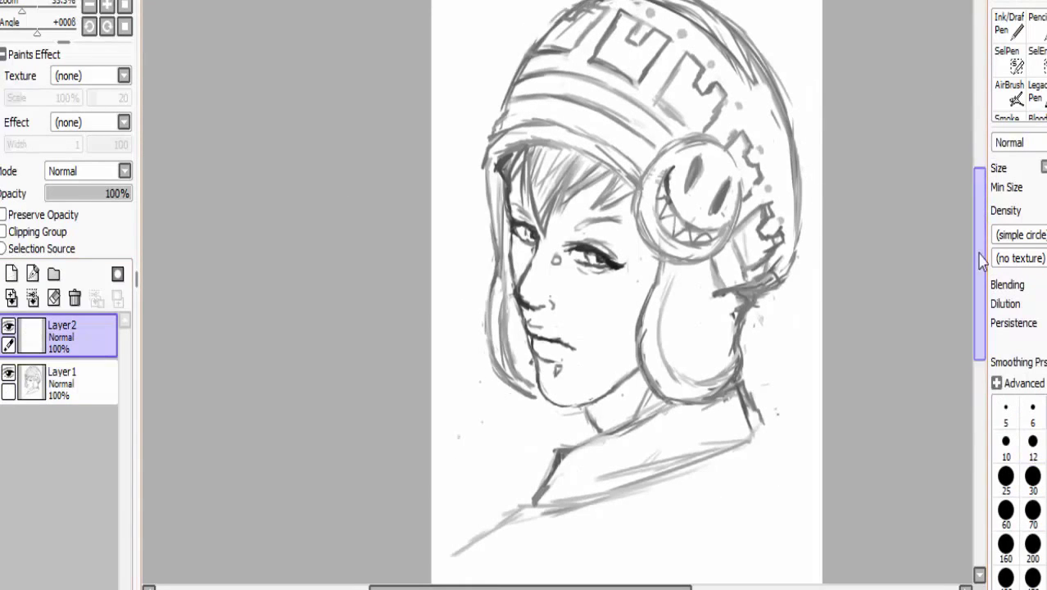
pyautogui.moveTo(521, 0); pyautogui.dragTo(487, 87)
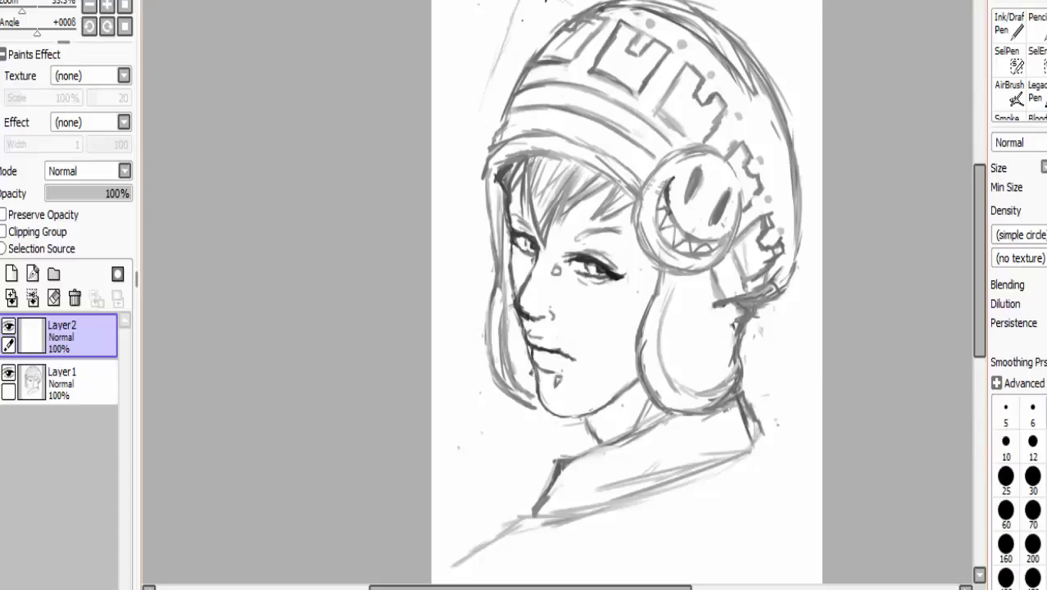
pyautogui.hotkey('ctrl', 'z')
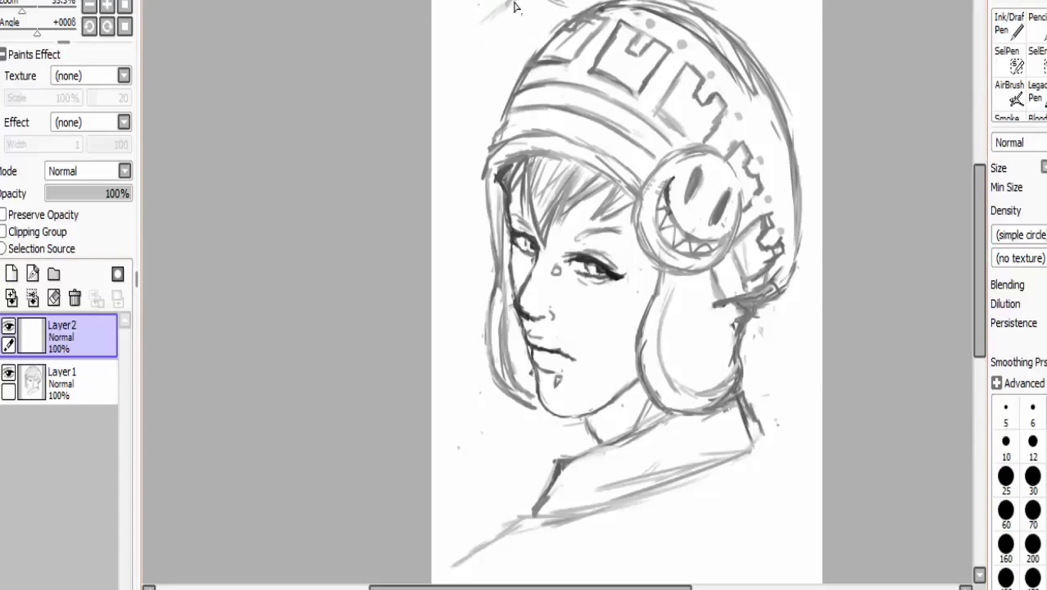
pyautogui.moveTo(583, 1)
pyautogui.mouseDown()
pyautogui.moveTo(543, 15)
pyautogui.moveTo(469, 75)
pyautogui.mouseUp()
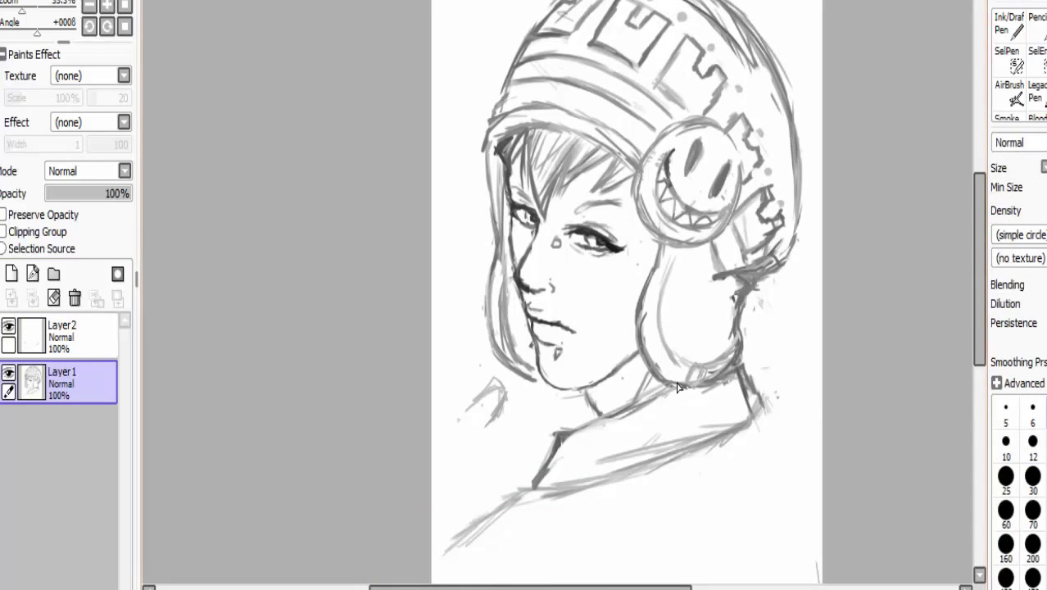
# - Draw a cord curving down from the earpiece with a curly braided end, plus left shoulder strokes
pyautogui.moveTo(688, 369); pyautogui.dragTo(699, 392)
pyautogui.hotkey('ctrl', 'z')
pyautogui.moveTo(687, 420); pyautogui.dragTo(753, 529)
pyautogui.moveTo(496, 359)
pyautogui.mouseDown()
pyautogui.moveTo(460, 405)
pyautogui.moveTo(447, 497)
pyautogui.mouseUp()
pyautogui.moveTo(688, 443); pyautogui.dragTo(783, 532)
pyautogui.moveTo(976, 344); pyautogui.dragTo(973, 373)
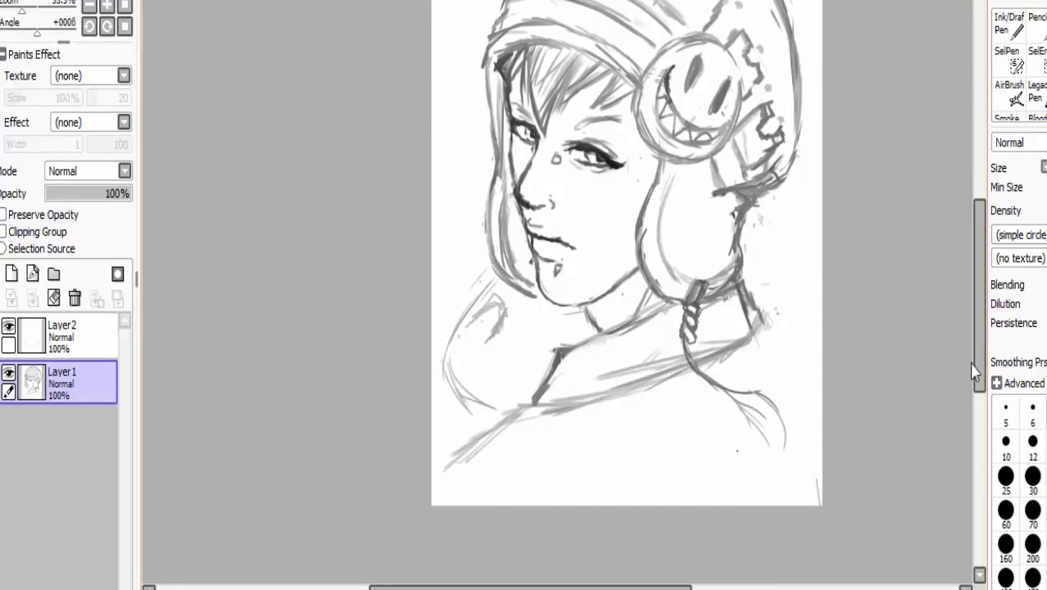
pyautogui.moveTo(821, 492)
pyautogui.mouseDown()
pyautogui.moveTo(806, 445)
pyautogui.moveTo(819, 500)
pyautogui.mouseUp()
pyautogui.moveTo(687, 336)
pyautogui.mouseDown()
pyautogui.moveTo(731, 404)
pyautogui.moveTo(739, 395)
pyautogui.moveTo(791, 438)
pyautogui.mouseUp()
pyautogui.moveTo(783, 418); pyautogui.dragTo(764, 389)
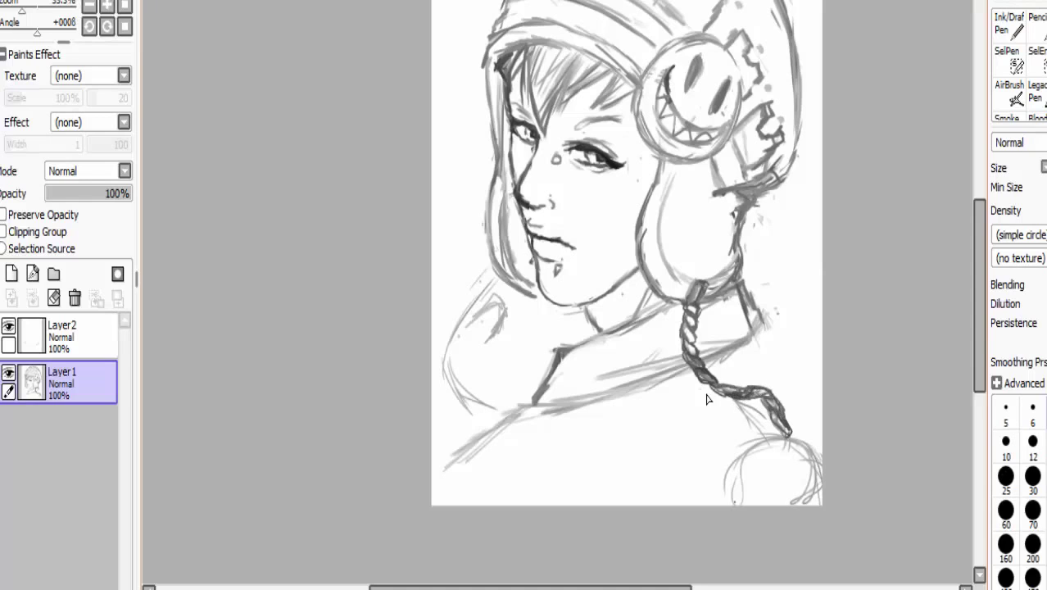
# - Rework the braid end into a textured ball and darken the left shoulder outline
pyautogui.press('e')
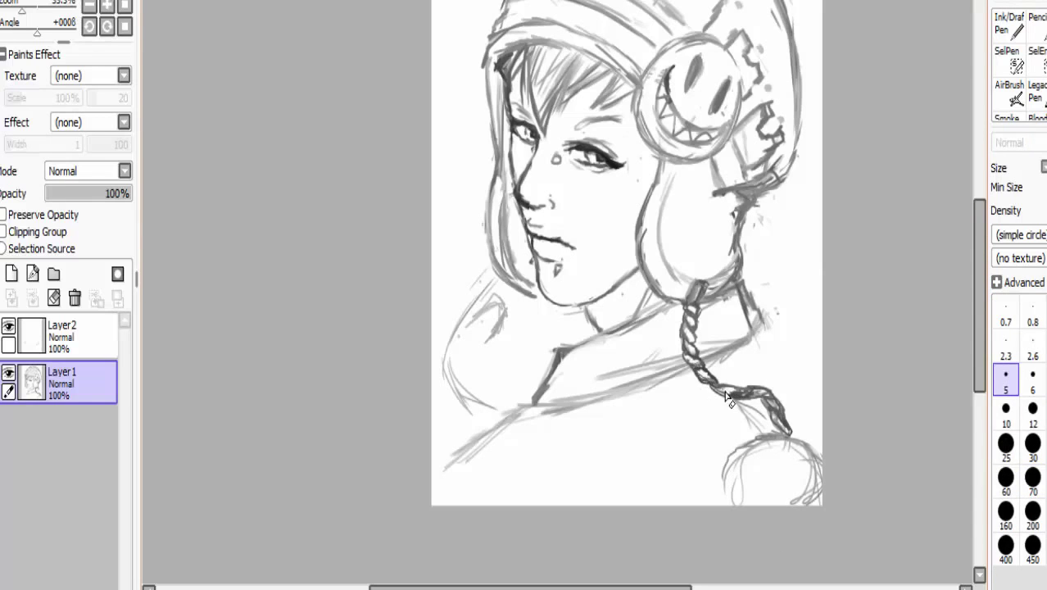
pyautogui.press('e')
pyautogui.press('e')
pyautogui.moveTo(729, 393)
pyautogui.mouseDown()
pyautogui.moveTo(757, 401)
pyautogui.moveTo(791, 442)
pyautogui.moveTo(725, 458)
pyautogui.moveTo(716, 495)
pyautogui.mouseUp()
pyautogui.press('e')
pyautogui.moveTo(723, 456); pyautogui.dragTo(713, 504)
pyautogui.moveTo(788, 431); pyautogui.dragTo(820, 460)
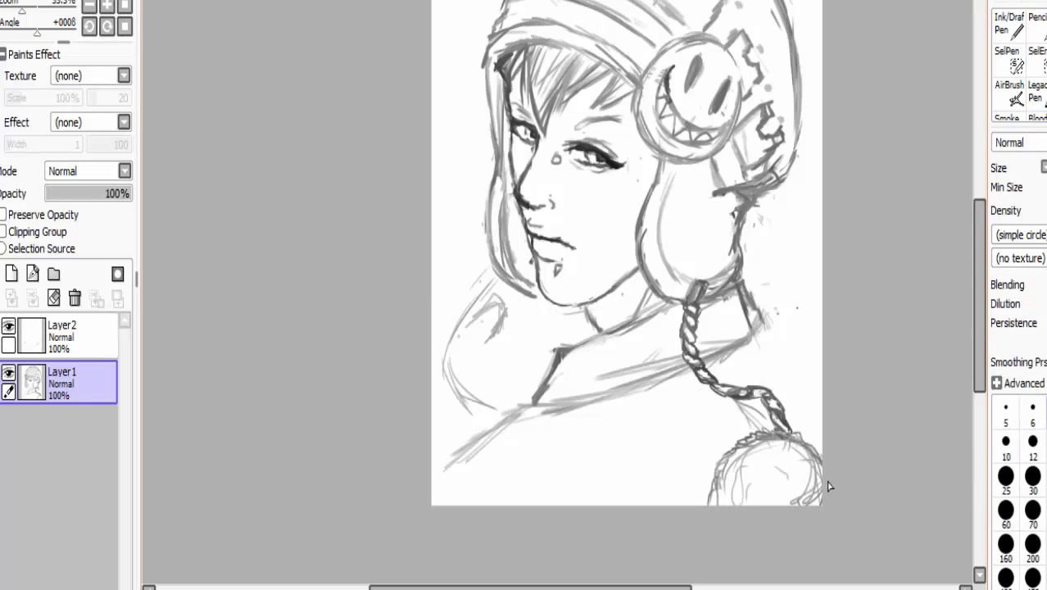
pyautogui.moveTo(494, 281); pyautogui.dragTo(439, 361)
pyautogui.moveTo(464, 325)
pyautogui.mouseDown()
pyautogui.moveTo(441, 361)
pyautogui.moveTo(462, 377)
pyautogui.moveTo(468, 412)
pyautogui.moveTo(459, 430)
pyautogui.moveTo(530, 398)
pyautogui.mouseUp()
pyautogui.moveTo(567, 344); pyautogui.dragTo(516, 395)
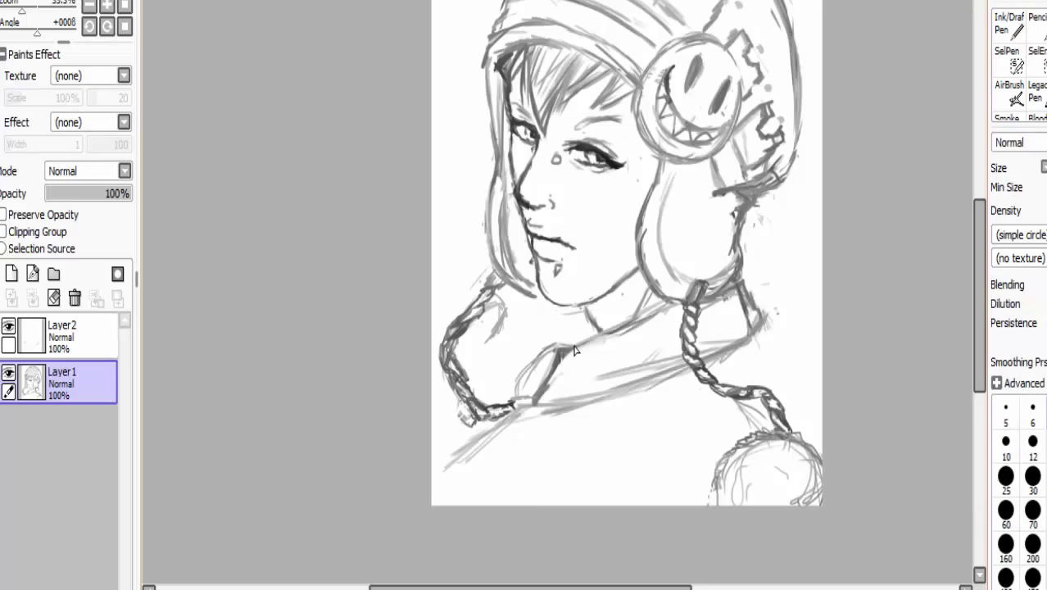
# - Undo the lower-left braid strokes and sketch light left shoulder and collar lines
pyautogui.hotkey('ctrl', 'z')
pyautogui.hotkey('ctrl', 'z')
pyautogui.hotkey('ctrl', 'z')
pyautogui.moveTo(451, 360); pyautogui.dragTo(431, 386)
pyautogui.moveTo(475, 442); pyautogui.dragTo(434, 471)
pyautogui.moveTo(557, 410); pyautogui.dragTo(499, 490)
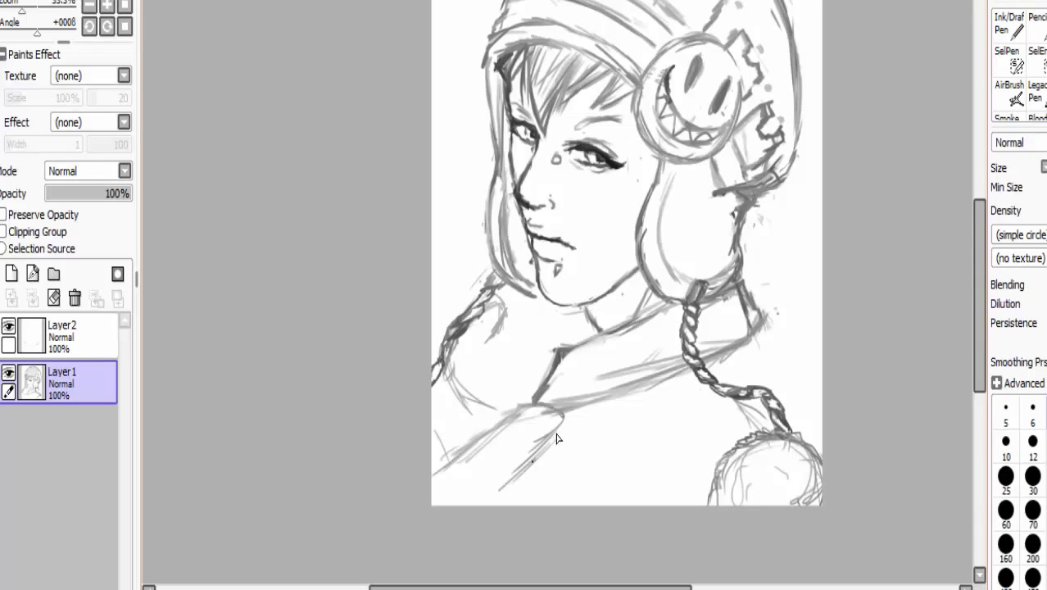
pyautogui.moveTo(557, 438); pyautogui.dragTo(483, 497)
pyautogui.moveTo(533, 398); pyautogui.dragTo(459, 459)
pyautogui.moveTo(512, 428); pyautogui.dragTo(430, 490)
pyautogui.moveTo(434, 312); pyautogui.dragTo(438, 215)
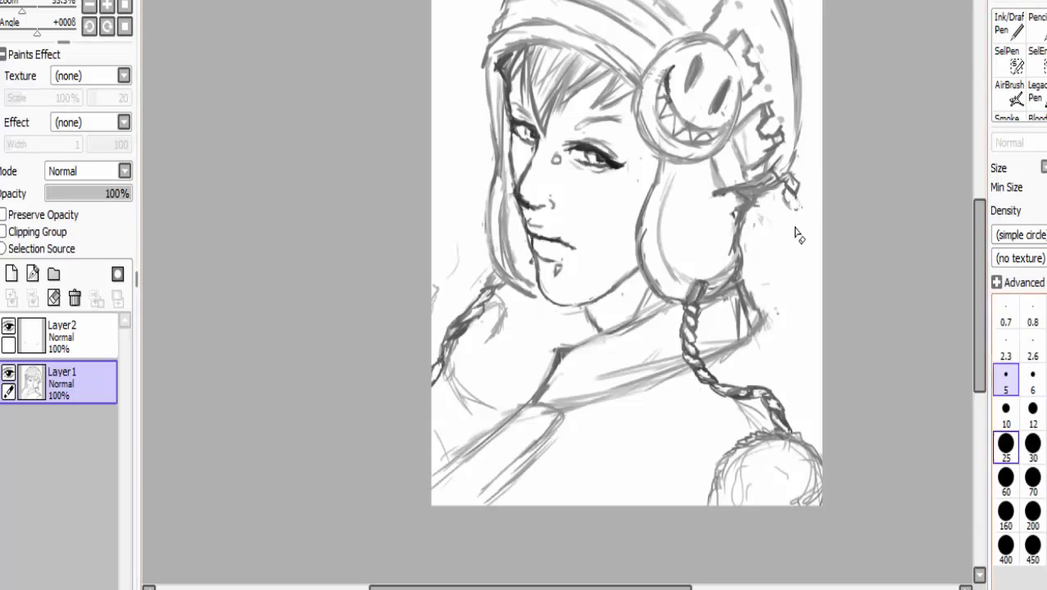
# - Add dark strands to the bangs and darken the smiley earpiece's right edge
pyautogui.moveTo(612, 80); pyautogui.dragTo(579, 106)
pyautogui.moveTo(622, 82); pyautogui.dragTo(588, 120)
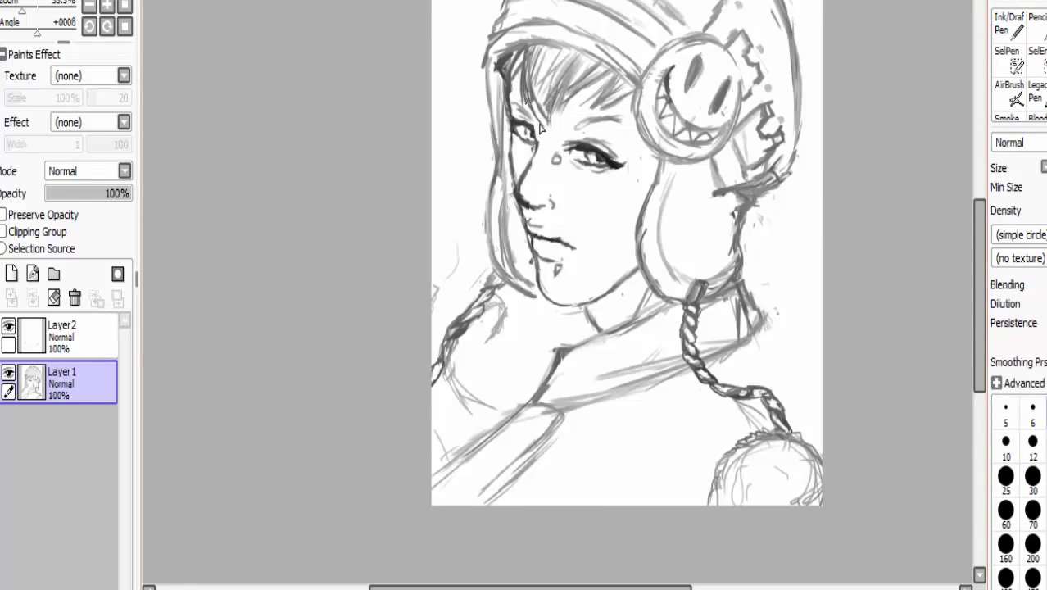
pyautogui.press('e')
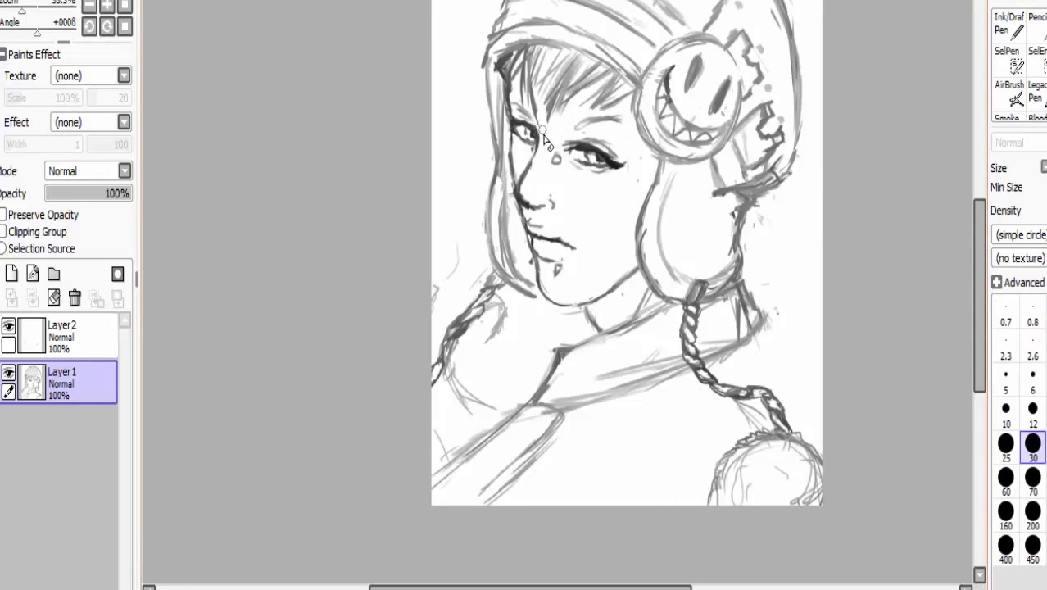
pyautogui.press('n')
pyautogui.moveTo(793, 167)
pyautogui.mouseDown()
pyautogui.moveTo(799, 205)
pyautogui.moveTo(719, 260)
pyautogui.moveTo(708, 272)
pyautogui.moveTo(713, 297)
pyautogui.mouseUp()
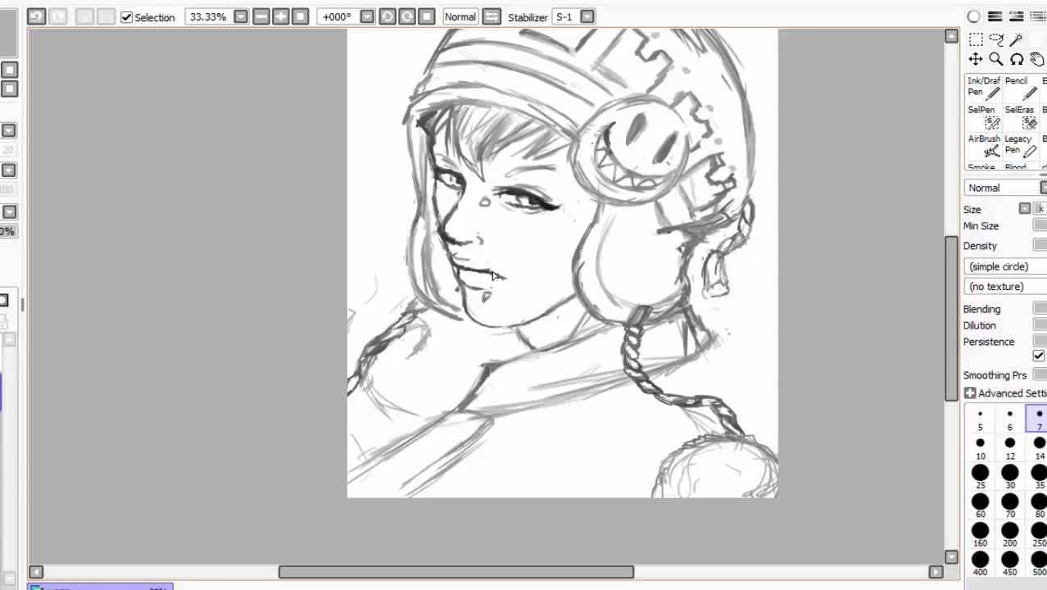
# - Sketch lines across the scarf below the neck, undoing trial and stray strokes
pyautogui.scroll(2, 545, 209)
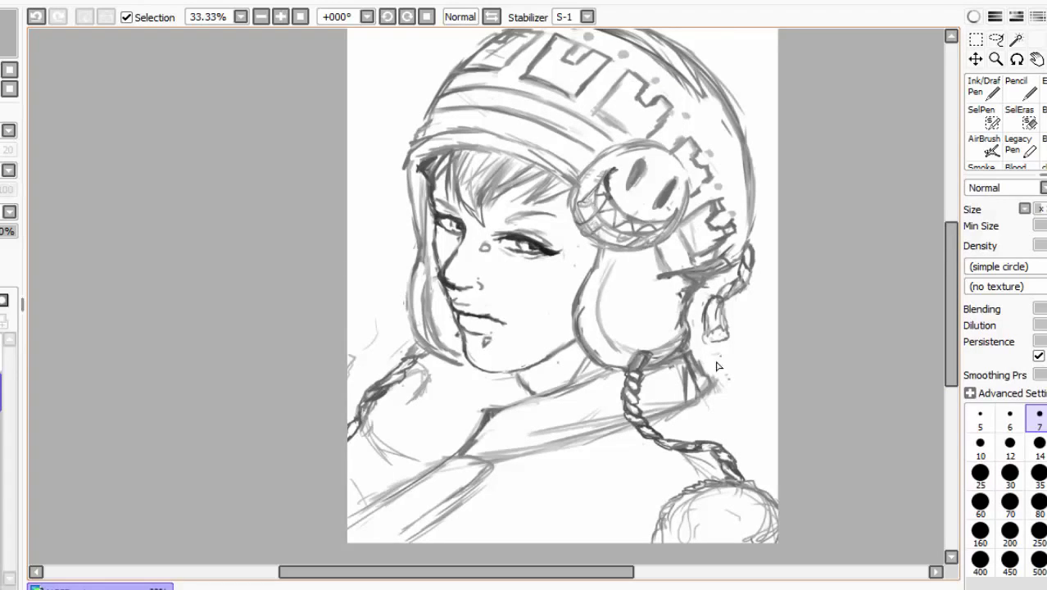
pyautogui.moveTo(757, 357); pyautogui.dragTo(764, 410)
pyautogui.moveTo(754, 303)
pyautogui.mouseDown()
pyautogui.moveTo(733, 364)
pyautogui.moveTo(770, 451)
pyautogui.mouseUp()
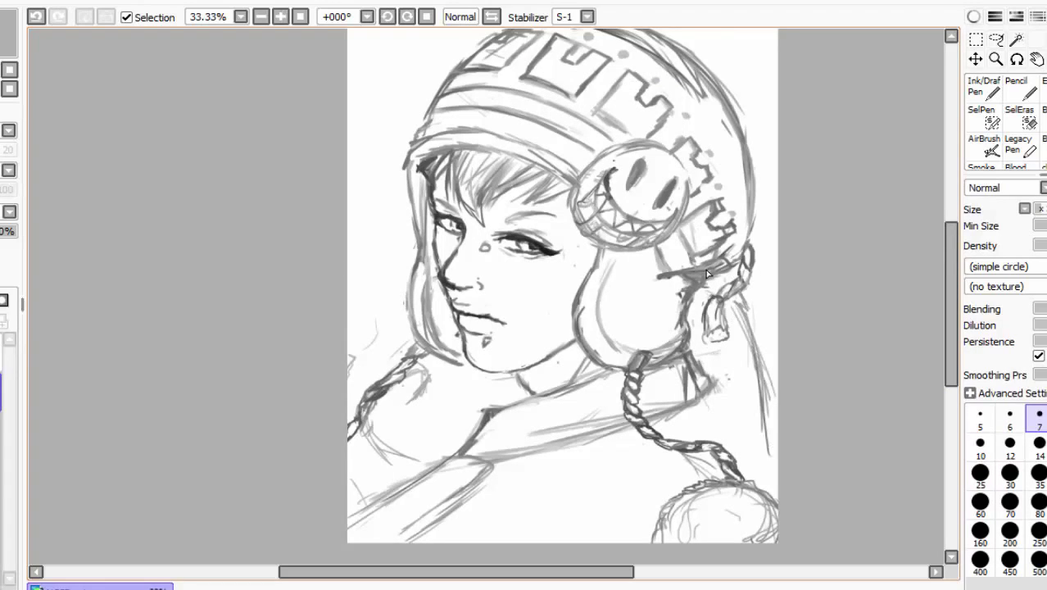
pyautogui.hotkey('ctrl', 'z')
pyautogui.hotkey('ctrl', 'z')
pyautogui.hotkey('ctrl', 'z')
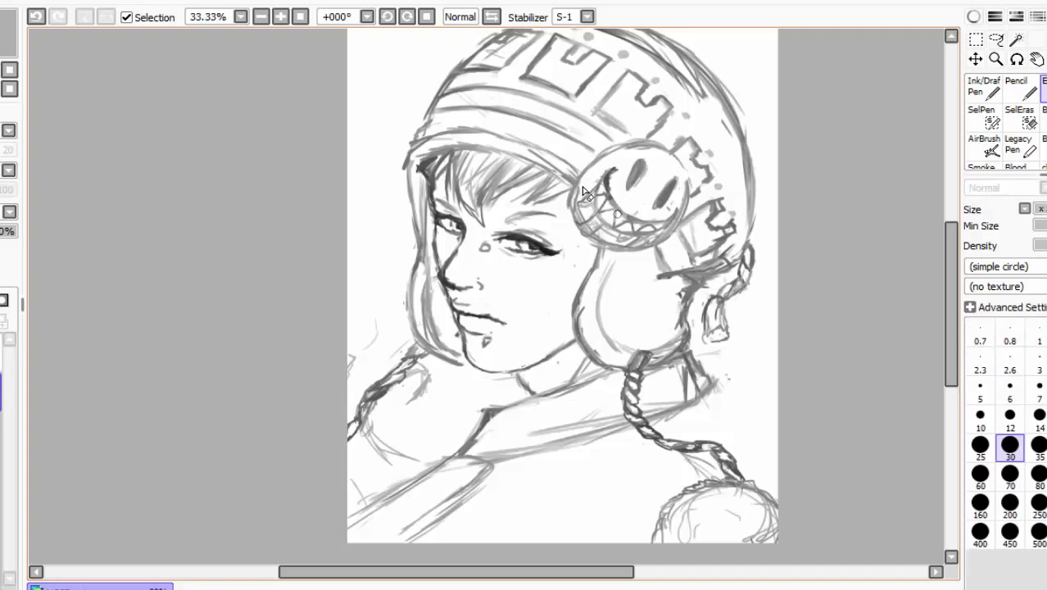
pyautogui.moveTo(450, 466); pyautogui.dragTo(541, 450)
pyautogui.moveTo(518, 373)
pyautogui.mouseDown()
pyautogui.moveTo(426, 491)
pyautogui.moveTo(479, 463)
pyautogui.mouseUp()
pyautogui.hotkey('ctrl', 'z')
# - Draw an oval ornament on the scarf and rough strokes left of the face
pyautogui.moveTo(418, 496)
pyautogui.mouseDown()
pyautogui.moveTo(471, 463)
pyautogui.moveTo(448, 478)
pyautogui.mouseUp()
pyautogui.moveTo(352, 309)
pyautogui.mouseDown()
pyautogui.moveTo(396, 351)
pyautogui.moveTo(369, 336)
pyautogui.moveTo(402, 352)
pyautogui.moveTo(409, 381)
pyautogui.moveTo(381, 414)
pyautogui.mouseUp()
pyautogui.press('e')
pyautogui.press('n')
# - Sketch a raised hand left of the face, undoing and redrawing the fingers
pyautogui.moveTo(385, 360); pyautogui.dragTo(353, 340)
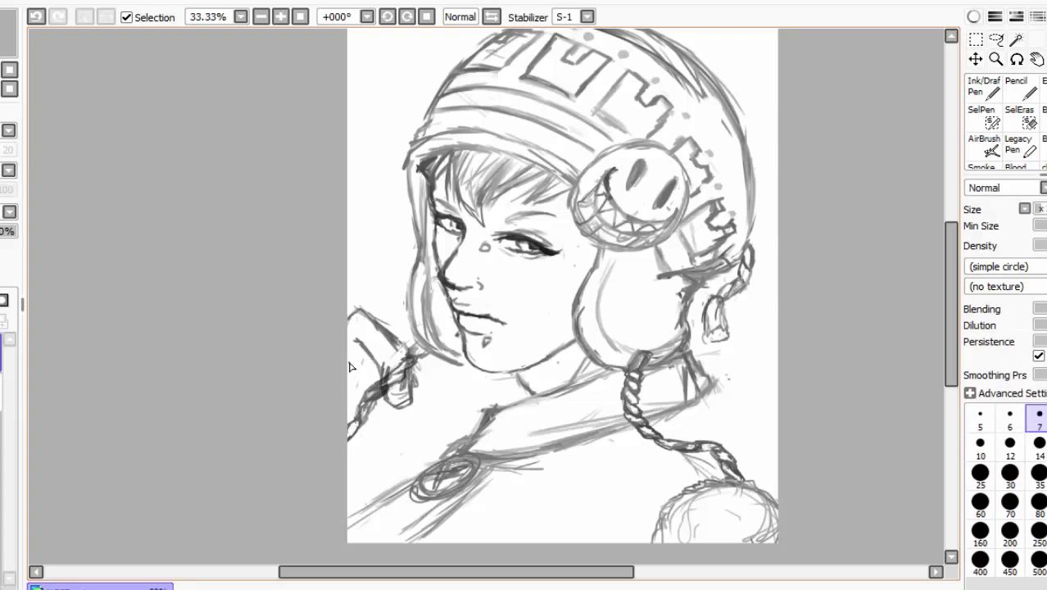
pyautogui.moveTo(408, 387); pyautogui.dragTo(385, 396)
pyautogui.moveTo(345, 351); pyautogui.dragTo(365, 413)
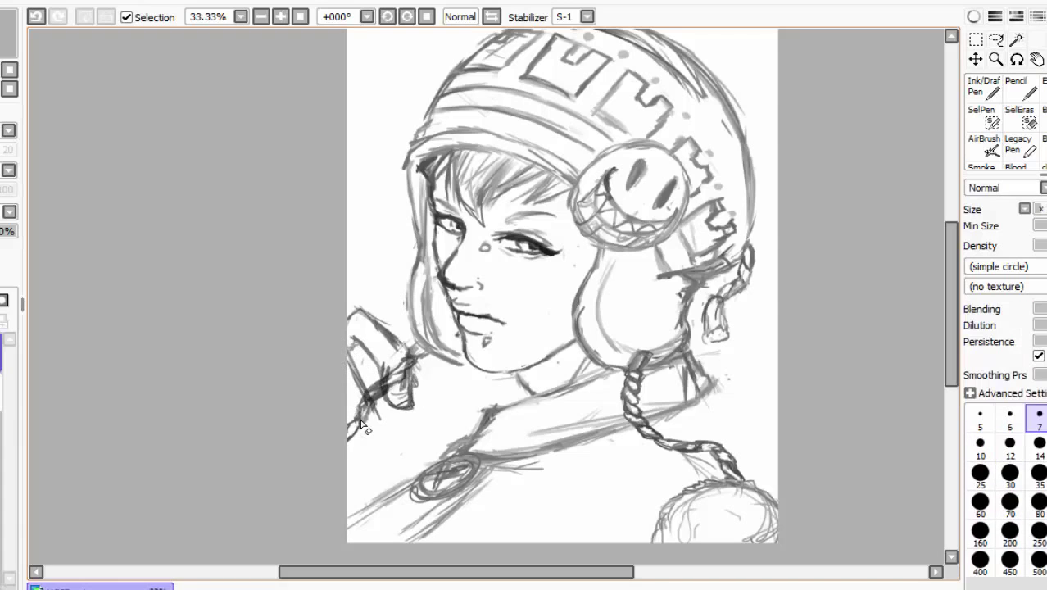
pyautogui.hotkey('ctrl', 'z')
pyautogui.moveTo(350, 338); pyautogui.dragTo(367, 388)
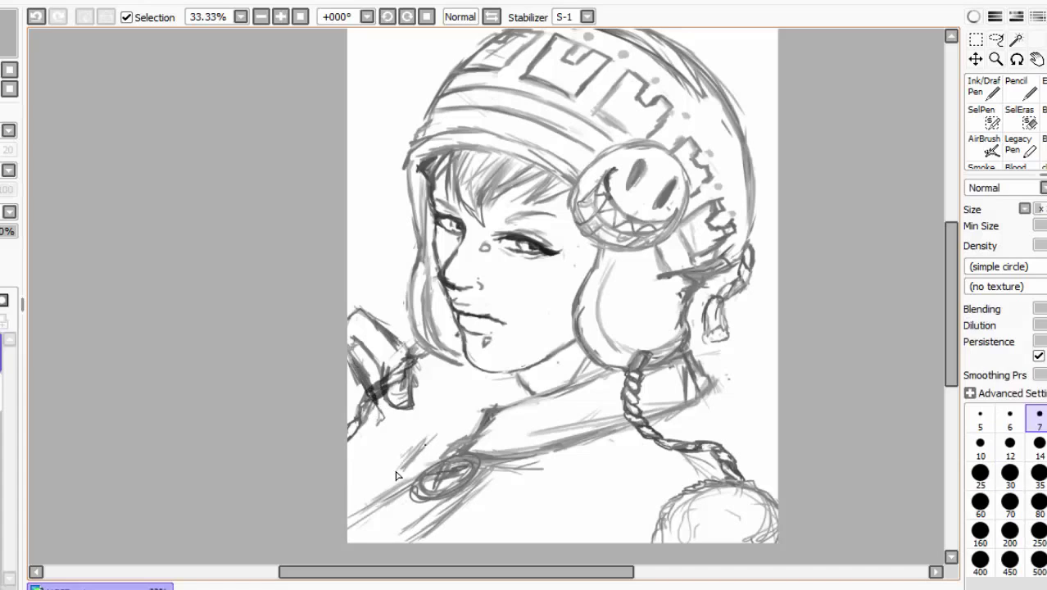
# - Hatch shading onto the hand and add dark strokes and sleeve lines beside it
pyautogui.press('[')
pyautogui.press(']')
pyautogui.moveTo(428, 373); pyautogui.dragTo(436, 396)
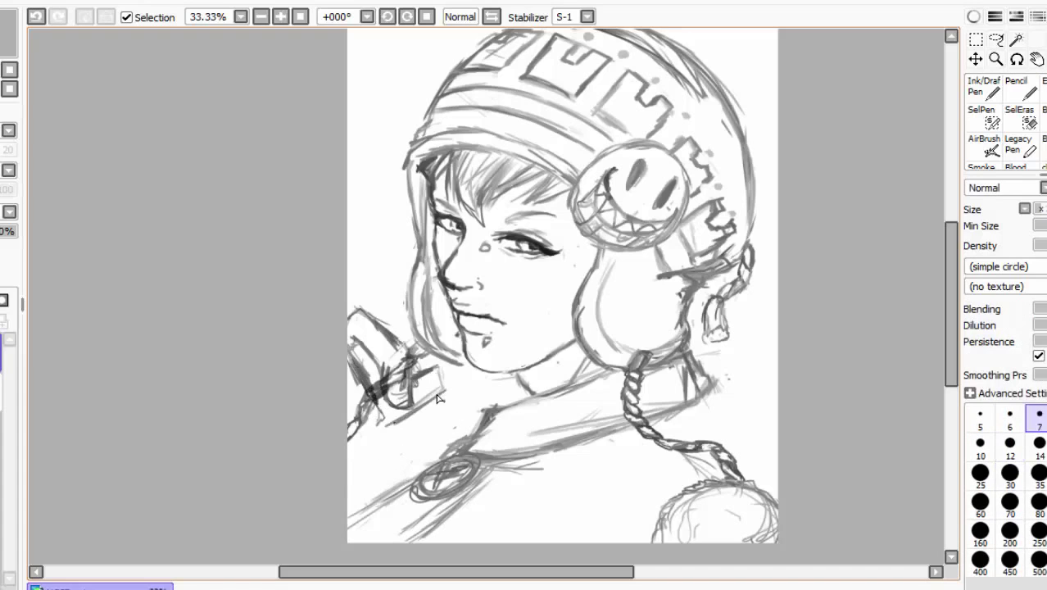
pyautogui.press('e')
pyautogui.hotkey('ctrl', 'z')
pyautogui.press('e')
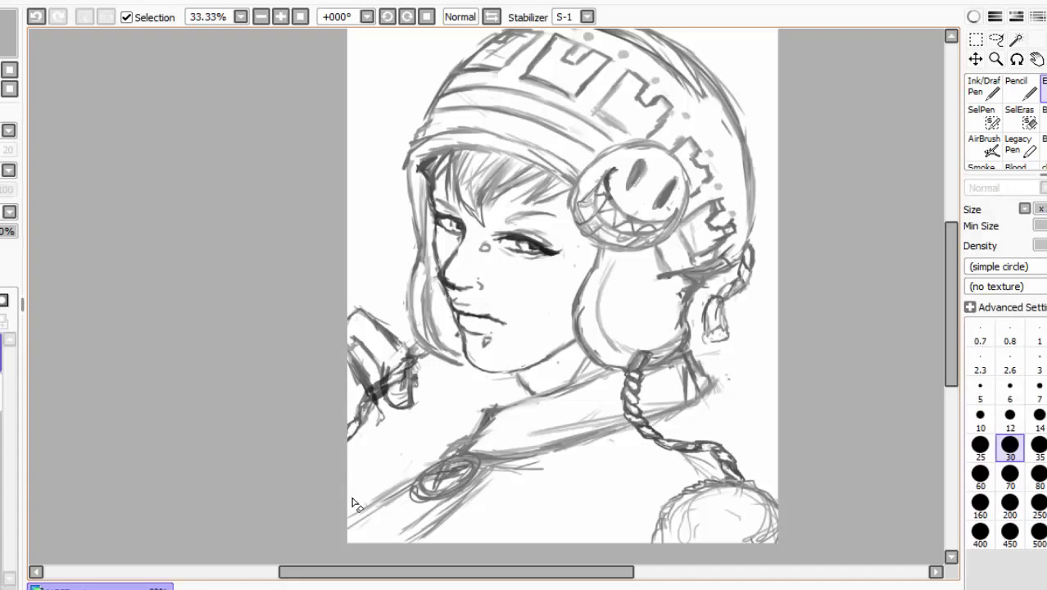
pyautogui.press('e')
pyautogui.press('n')
pyautogui.moveTo(375, 403); pyautogui.dragTo(390, 426)
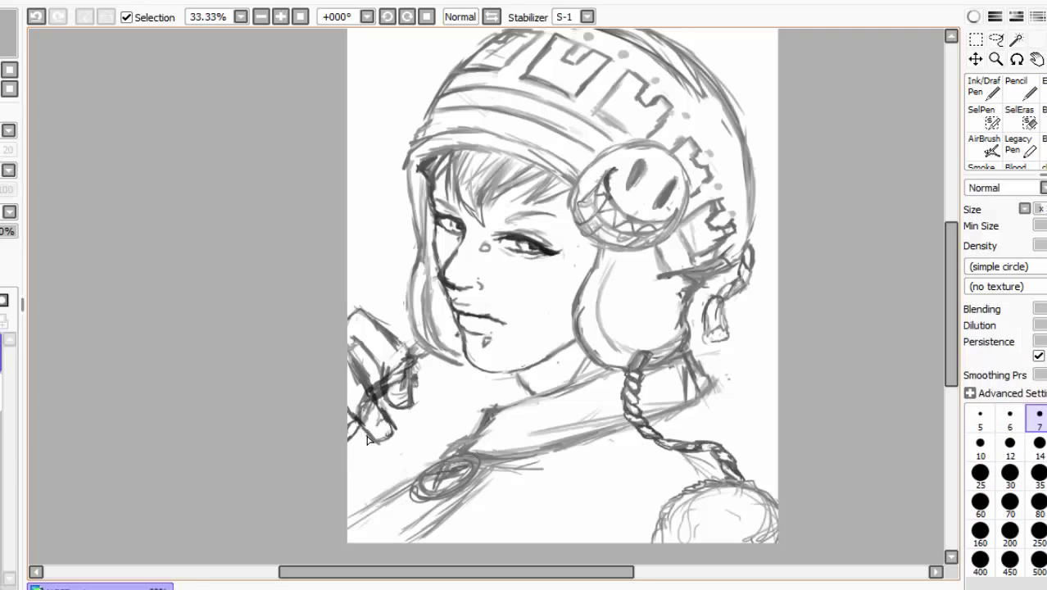
pyautogui.moveTo(347, 461); pyautogui.dragTo(373, 444)
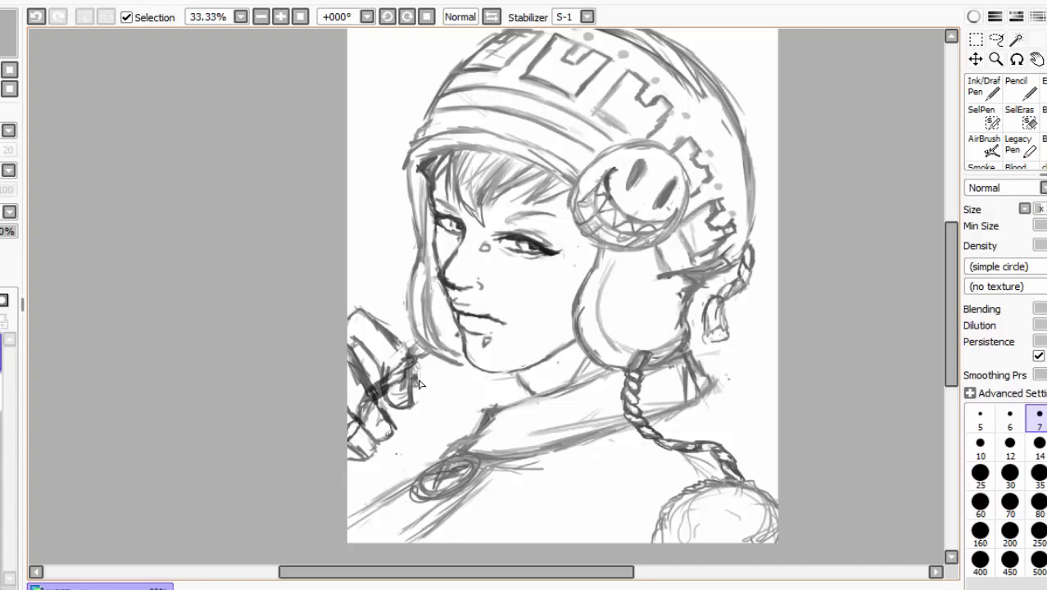
pyautogui.moveTo(388, 387)
pyautogui.mouseDown()
pyautogui.moveTo(414, 419)
pyautogui.moveTo(418, 401)
pyautogui.mouseUp()
pyautogui.moveTo(435, 446); pyautogui.dragTo(426, 412)
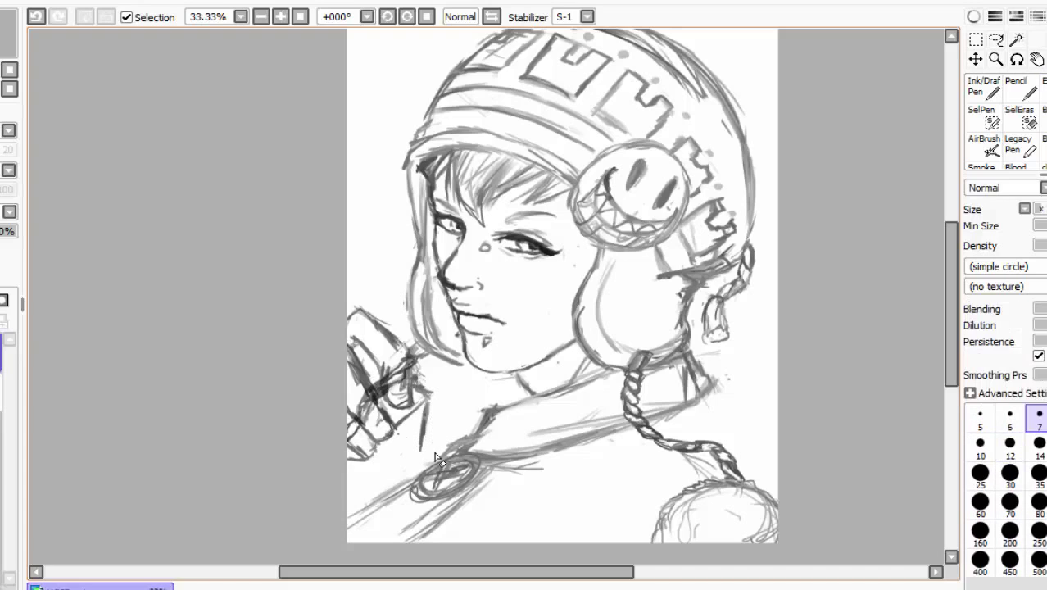
# - Erase the whole hand sketch with a size-500 eraser
pyautogui.press('e')
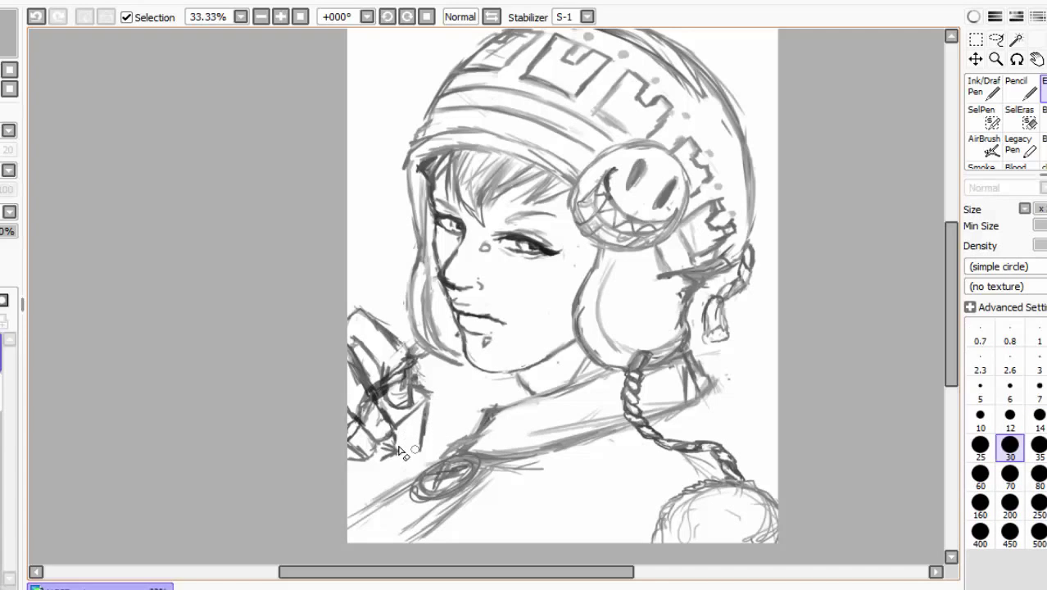
pyautogui.press('b')
pyautogui.moveTo(717, 377); pyautogui.dragTo(772, 488)
pyautogui.press('e')
pyautogui.moveTo(397, 443); pyautogui.dragTo(364, 385)
# - Sketch lines down the hood's and figure's right edge, then erase them
pyautogui.press('b')
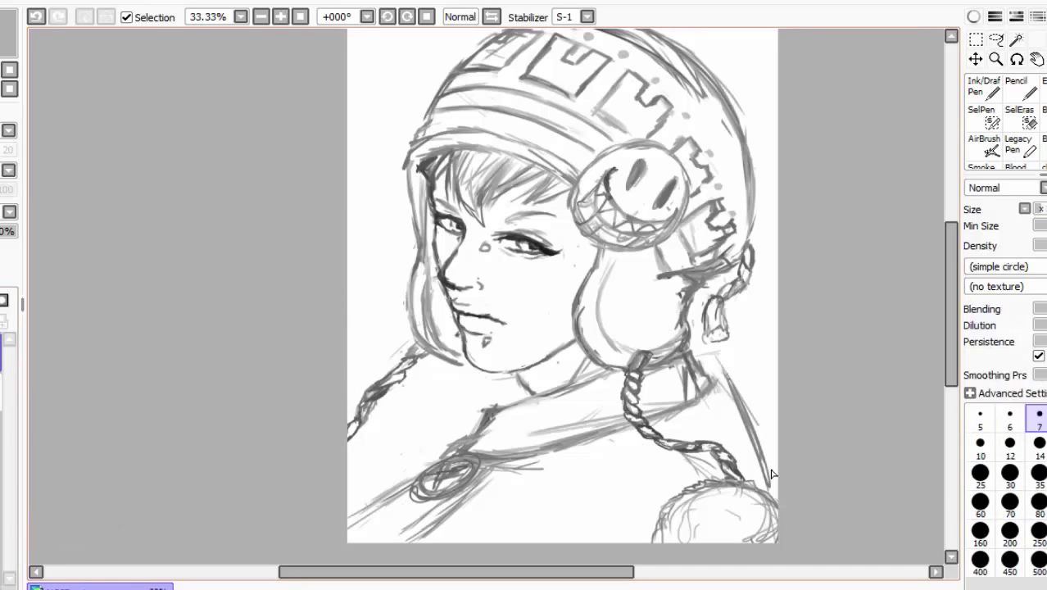
pyautogui.moveTo(770, 472)
pyautogui.mouseDown()
pyautogui.moveTo(724, 366)
pyautogui.moveTo(734, 312)
pyautogui.moveTo(772, 467)
pyautogui.mouseUp()
pyautogui.moveTo(767, 169); pyautogui.dragTo(750, 400)
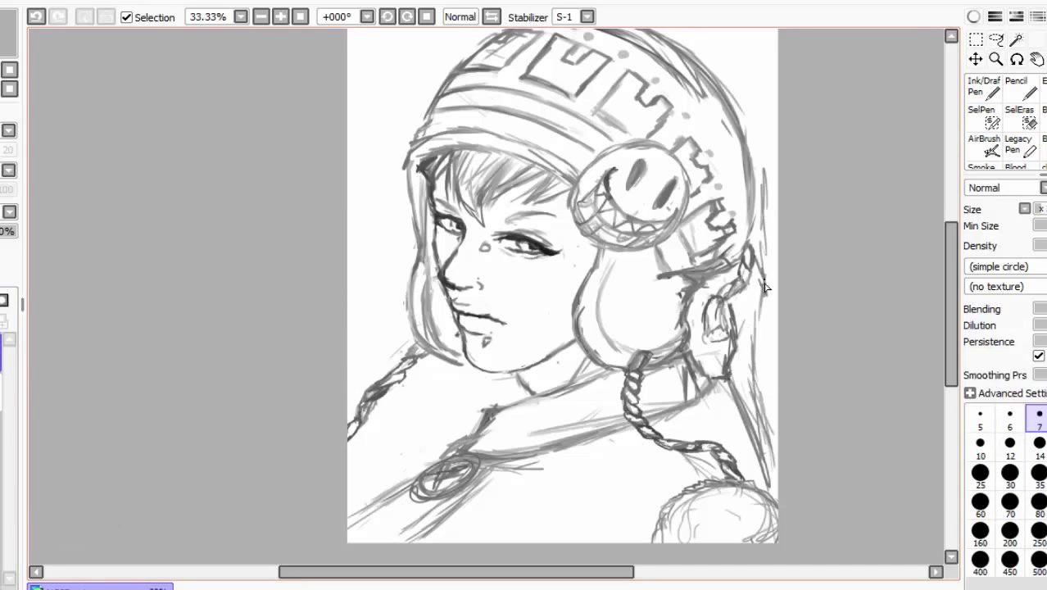
pyautogui.moveTo(770, 210); pyautogui.dragTo(748, 269)
pyautogui.press('e')
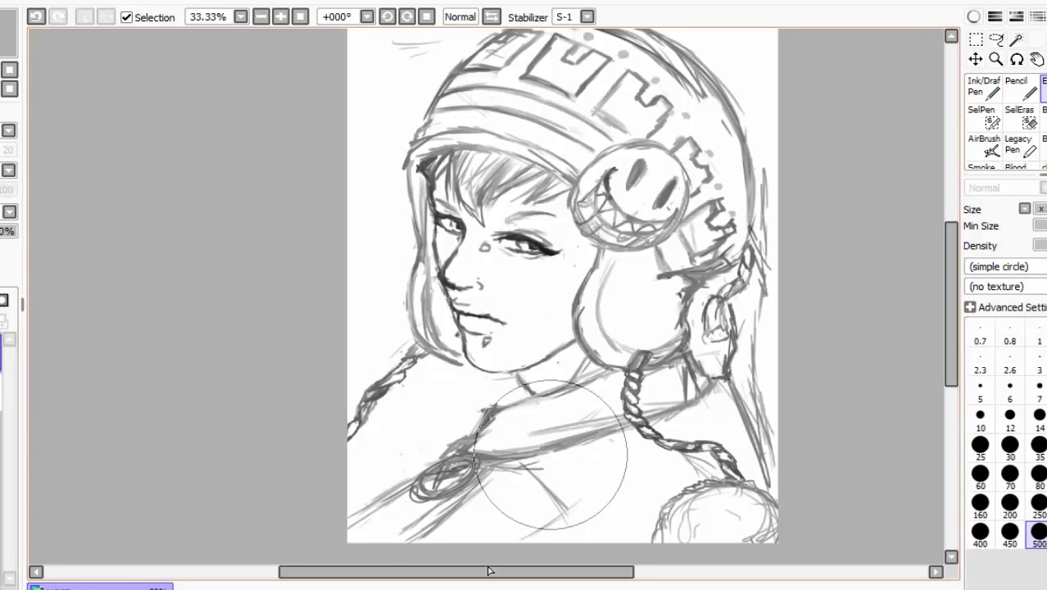
pyautogui.moveTo(770, 186); pyautogui.dragTo(760, 295)
pyautogui.moveTo(762, 169)
pyautogui.mouseDown()
pyautogui.moveTo(730, 426)
pyautogui.moveTo(681, 402)
pyautogui.mouseUp()
pyautogui.press('b')
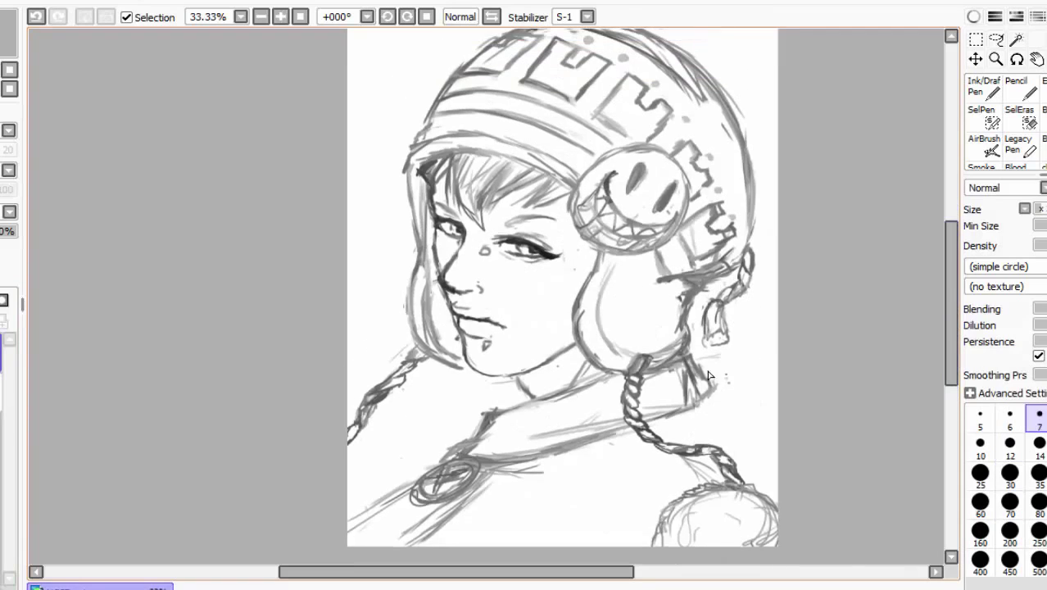
# - Redraw the right-shoulder and right-edge lines beside the braid, trimming the ends
pyautogui.moveTo(734, 374); pyautogui.dragTo(767, 464)
pyautogui.moveTo(747, 382); pyautogui.dragTo(773, 473)
pyautogui.moveTo(709, 401); pyautogui.dragTo(749, 478)
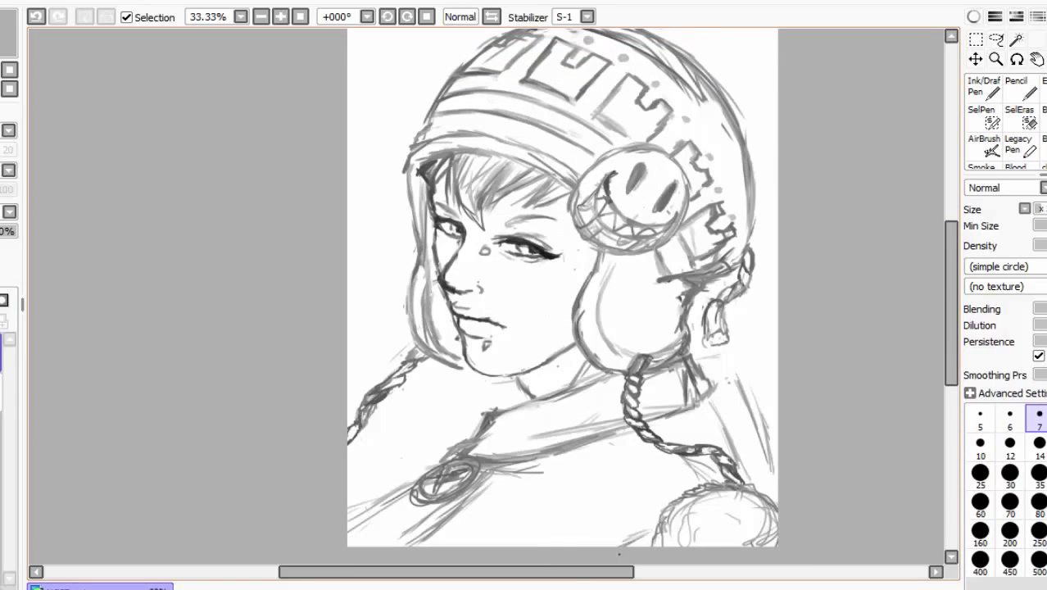
pyautogui.moveTo(762, 360); pyautogui.dragTo(777, 455)
pyautogui.press('e')
pyautogui.moveTo(775, 390); pyautogui.dragTo(750, 471)
pyautogui.press('b')
pyautogui.moveTo(770, 361)
pyautogui.mouseDown()
pyautogui.moveTo(762, 422)
pyautogui.moveTo(774, 447)
pyautogui.moveTo(744, 361)
pyautogui.mouseUp()
pyautogui.press('e')
pyautogui.press('b')
pyautogui.press('e')
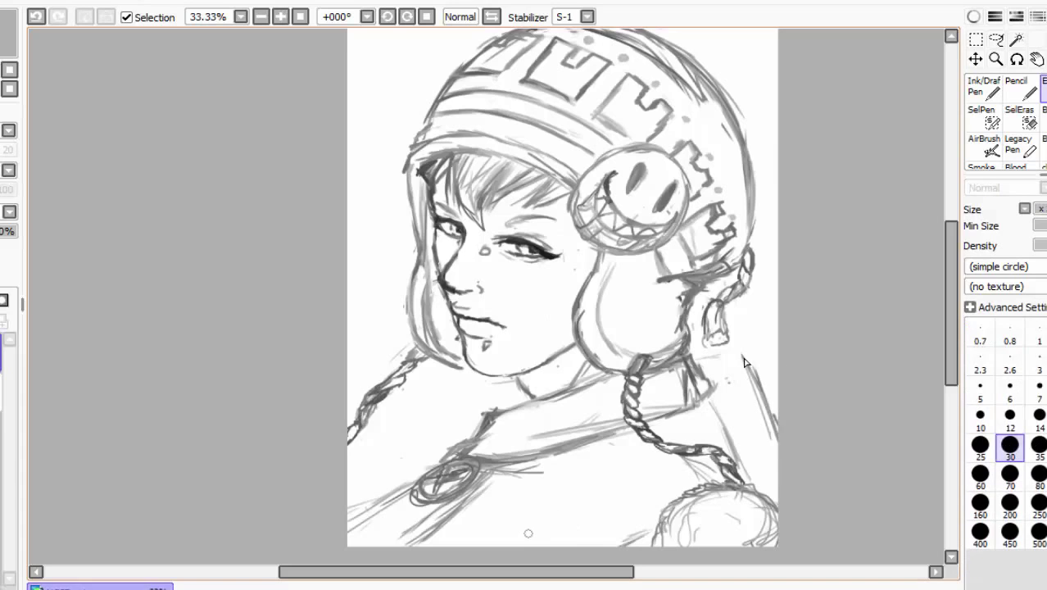
pyautogui.press('b')
# - Sketch hair strands left of the face and erase faint lower-left strokes
pyautogui.moveTo(412, 242)
pyautogui.mouseDown()
pyautogui.moveTo(376, 270)
pyautogui.moveTo(366, 305)
pyautogui.mouseUp()
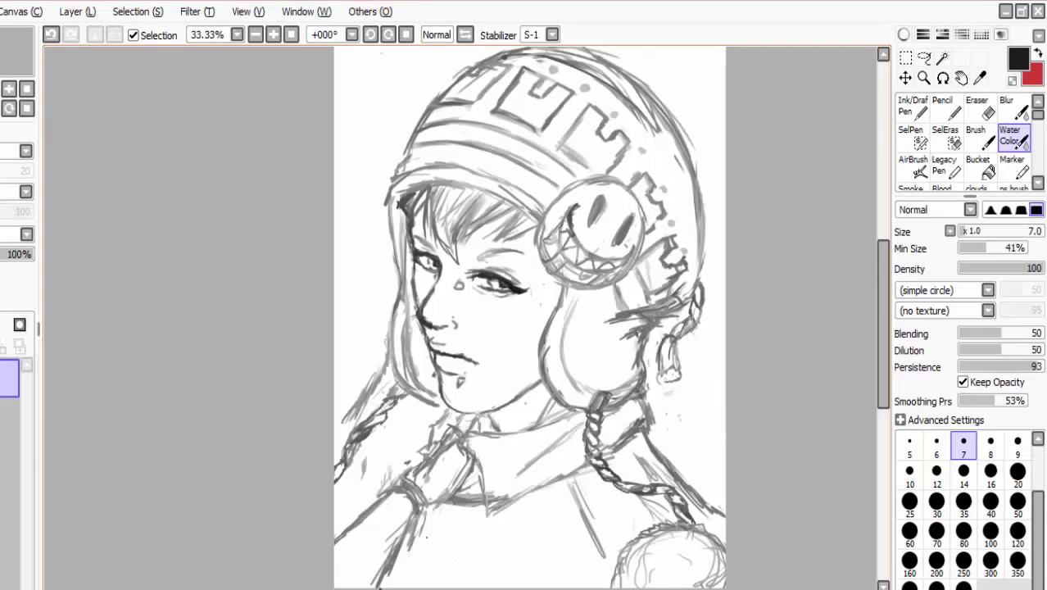
pyautogui.press('e')
pyautogui.moveTo(381, 573)
pyautogui.mouseDown()
pyautogui.moveTo(429, 516)
pyautogui.moveTo(442, 451)
pyautogui.mouseUp()
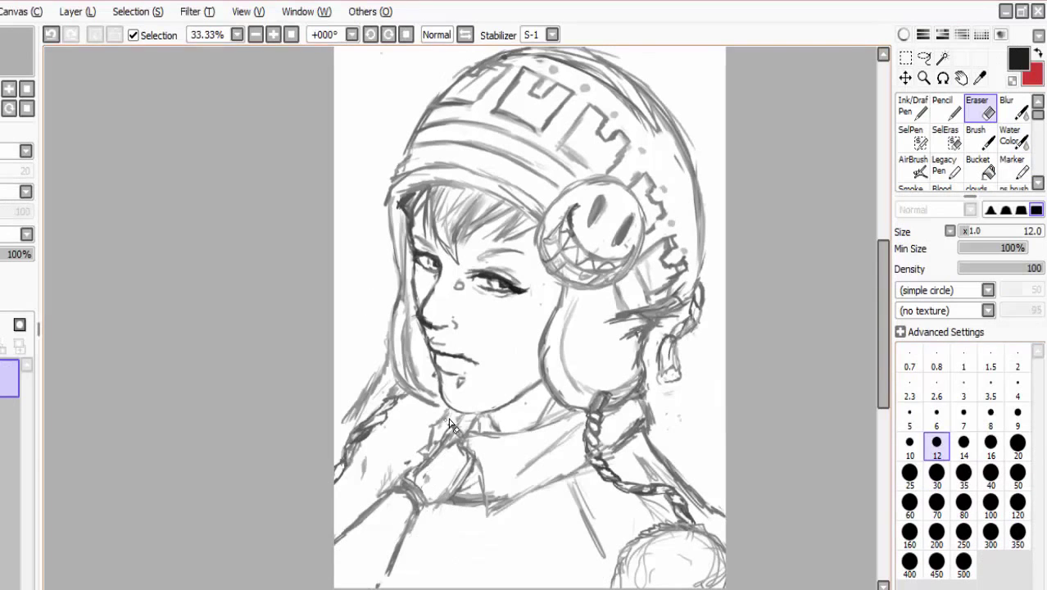
# - Erase stray marks at the lower left and near the right shoulder
pyautogui.moveTo(385, 488); pyautogui.dragTo(449, 420)
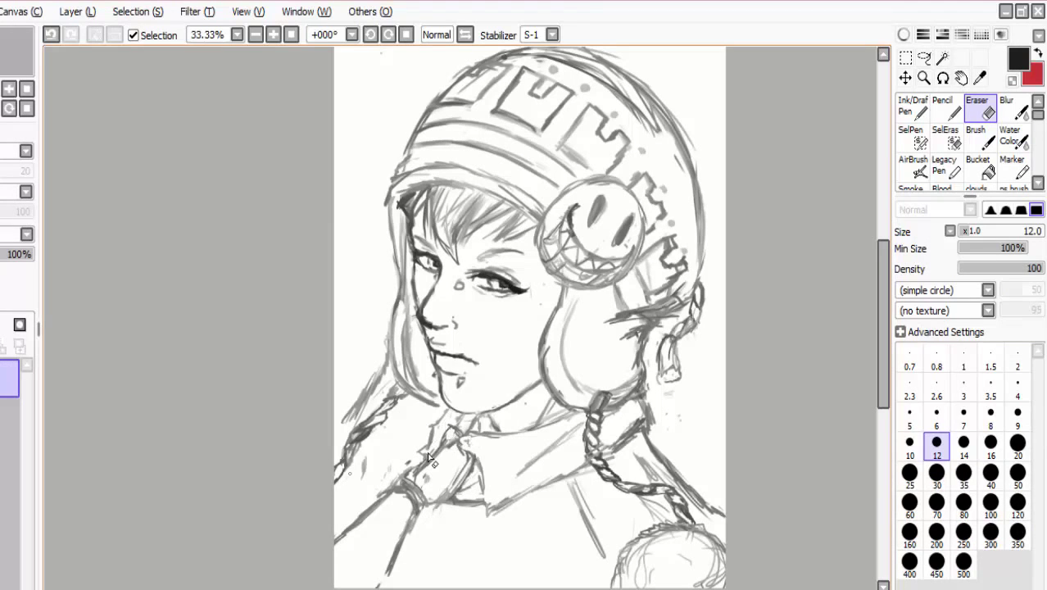
pyautogui.press('c')
pyautogui.press('e')
pyautogui.moveTo(565, 485); pyautogui.dragTo(604, 518)
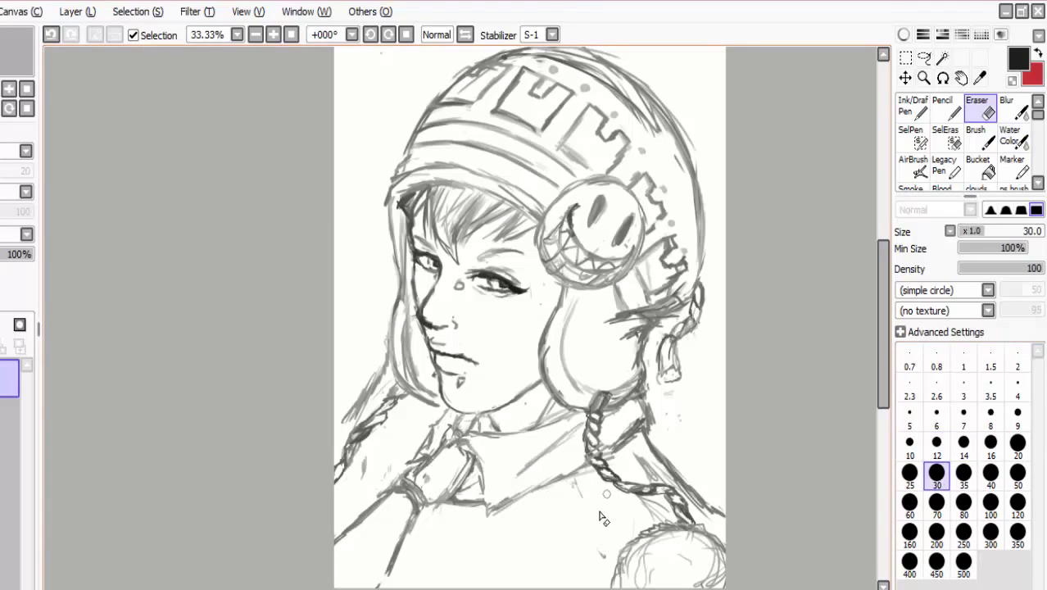
pyautogui.press('c')
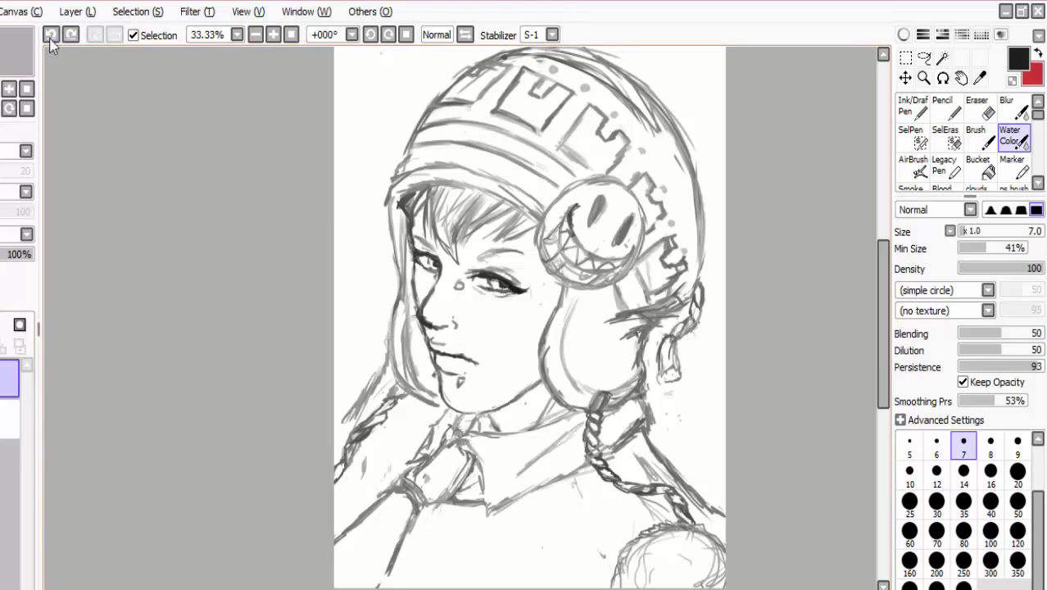
# - Sketch the shirt collar below the neck with chest folds and hatching
pyautogui.moveTo(453, 455)
pyautogui.mouseDown()
pyautogui.moveTo(510, 446)
pyautogui.moveTo(487, 450)
pyautogui.mouseUp()
pyautogui.moveTo(492, 449)
pyautogui.mouseDown()
pyautogui.moveTo(552, 531)
pyautogui.moveTo(484, 559)
pyautogui.mouseUp()
pyautogui.moveTo(400, 457)
pyautogui.mouseDown()
pyautogui.moveTo(492, 452)
pyautogui.moveTo(413, 529)
pyautogui.mouseUp()
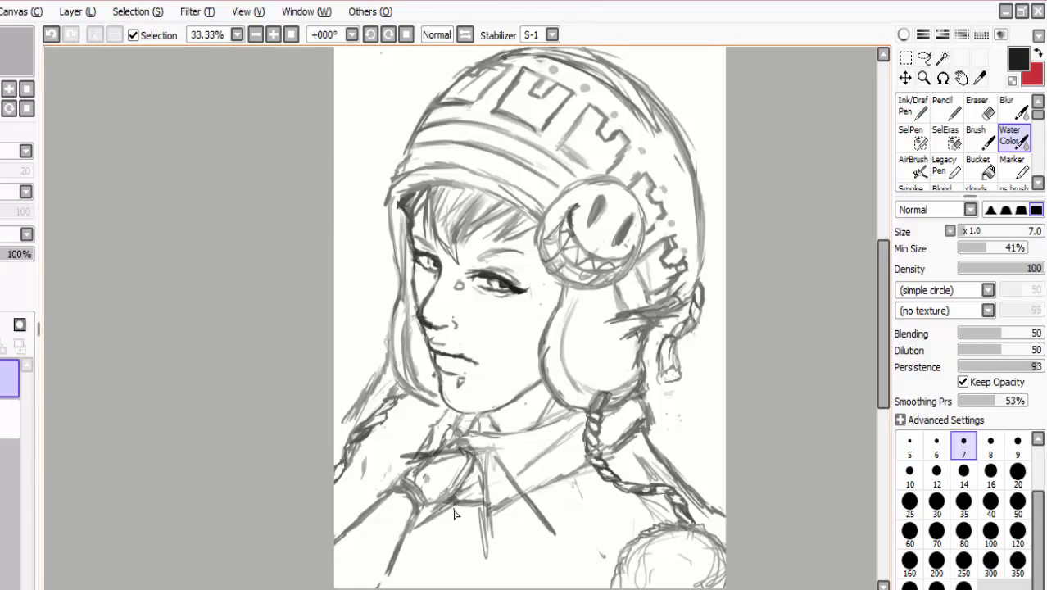
pyautogui.moveTo(461, 502); pyautogui.dragTo(410, 532)
pyautogui.moveTo(535, 506)
pyautogui.mouseDown()
pyautogui.moveTo(577, 552)
pyautogui.moveTo(549, 585)
pyautogui.mouseUp()
pyautogui.moveTo(462, 502)
pyautogui.mouseDown()
pyautogui.moveTo(408, 534)
pyautogui.moveTo(434, 579)
pyautogui.mouseUp()
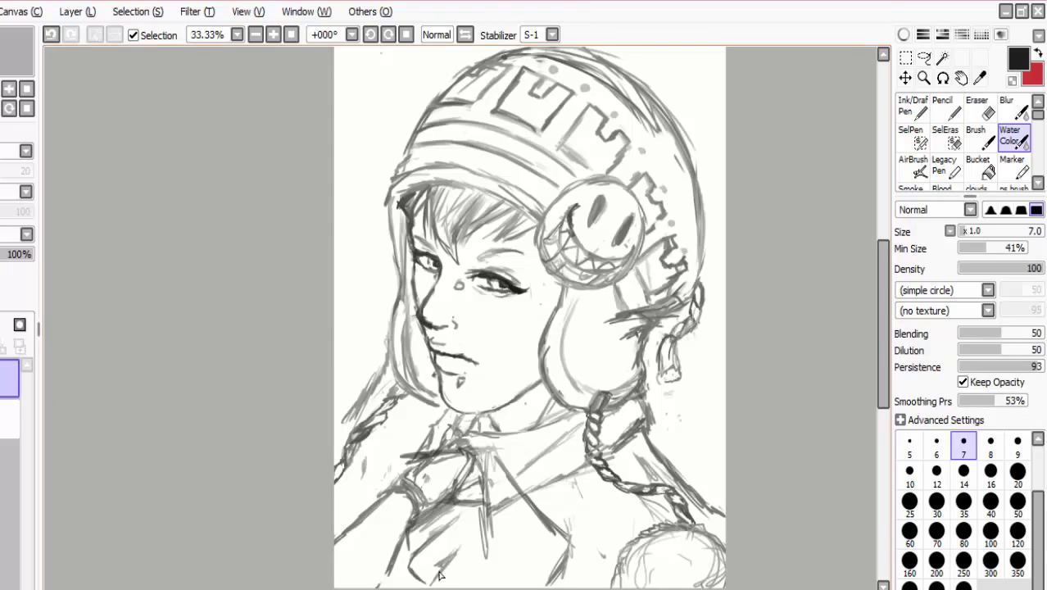
# - Lighten the collar and redraw darker collar lines near the chin, undoing strays
pyautogui.press('e')
pyautogui.moveTo(520, 501); pyautogui.dragTo(449, 501)
pyautogui.press('e')
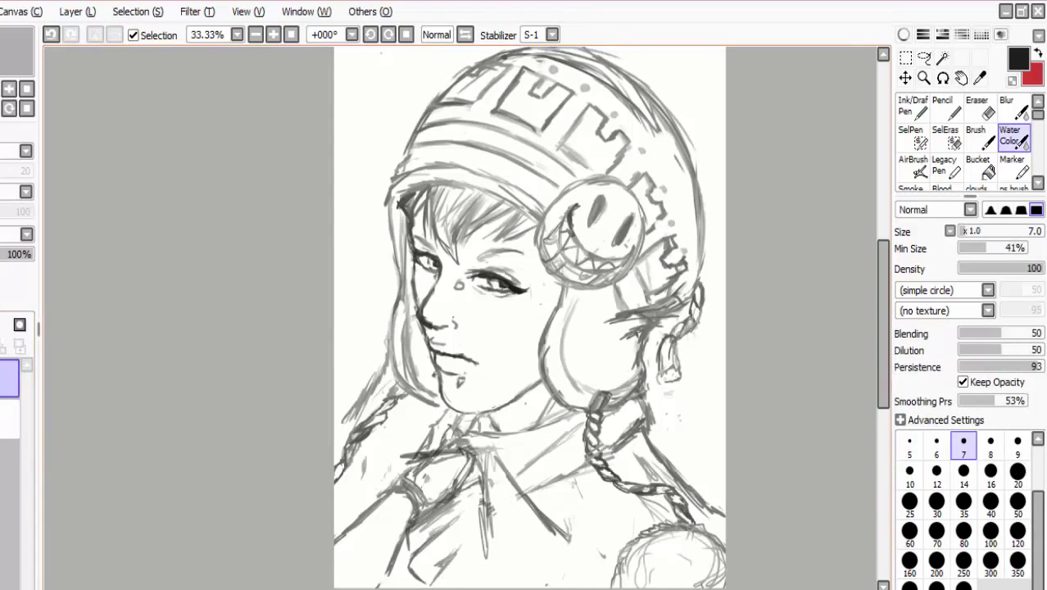
pyautogui.moveTo(426, 451); pyautogui.dragTo(399, 479)
pyautogui.moveTo(482, 477); pyautogui.dragTo(424, 481)
pyautogui.hotkey('ctrl', 'z')
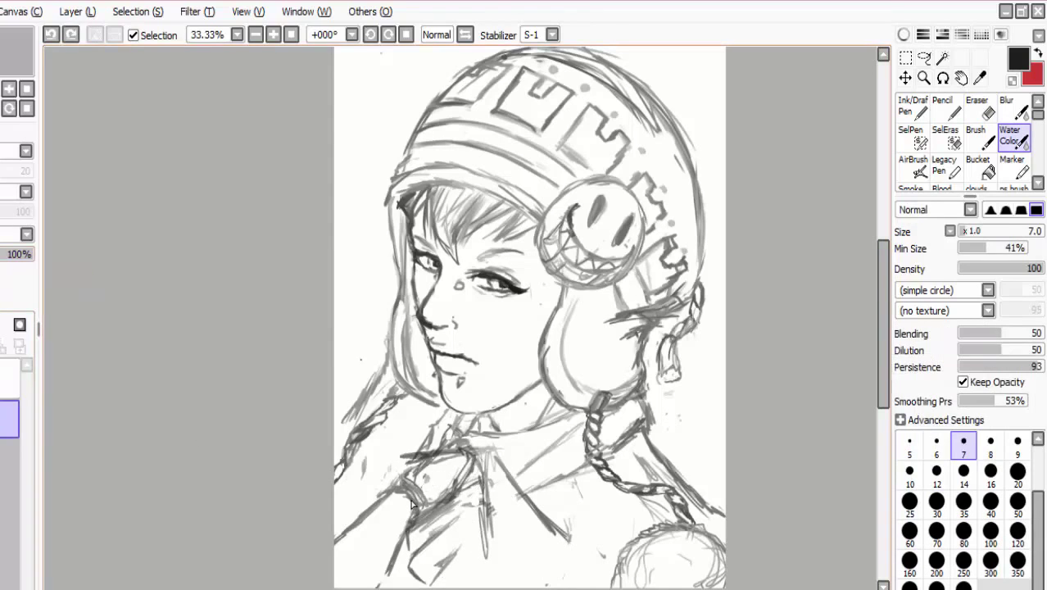
pyautogui.moveTo(484, 444)
pyautogui.mouseDown()
pyautogui.moveTo(413, 507)
pyautogui.moveTo(432, 473)
pyautogui.moveTo(418, 508)
pyautogui.mouseUp()
pyautogui.hotkey('ctrl', 'z')
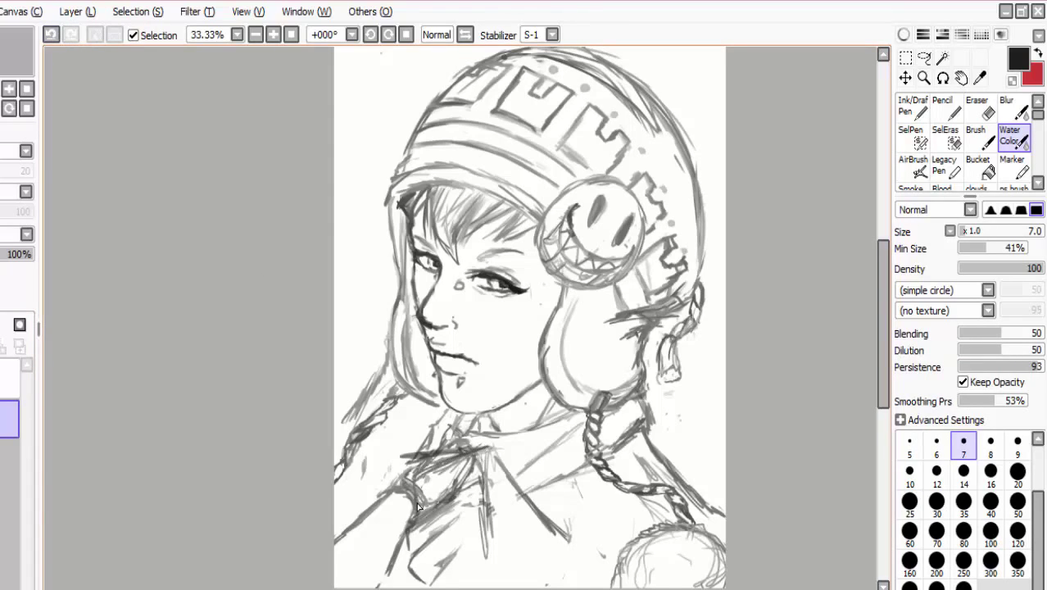
pyautogui.moveTo(571, 543)
pyautogui.mouseDown()
pyautogui.moveTo(501, 468)
pyautogui.moveTo(485, 545)
pyautogui.mouseUp()
# - Erase the rough collar strokes and rework the collar lines darker
pyautogui.press('e')
pyautogui.moveTo(488, 500)
pyautogui.mouseDown()
pyautogui.moveTo(426, 491)
pyautogui.moveTo(458, 478)
pyautogui.moveTo(414, 469)
pyautogui.moveTo(418, 508)
pyautogui.moveTo(487, 477)
pyautogui.moveTo(452, 521)
pyautogui.mouseUp()
pyautogui.press('b')
pyautogui.press('e')
pyautogui.moveTo(487, 458); pyautogui.dragTo(480, 469)
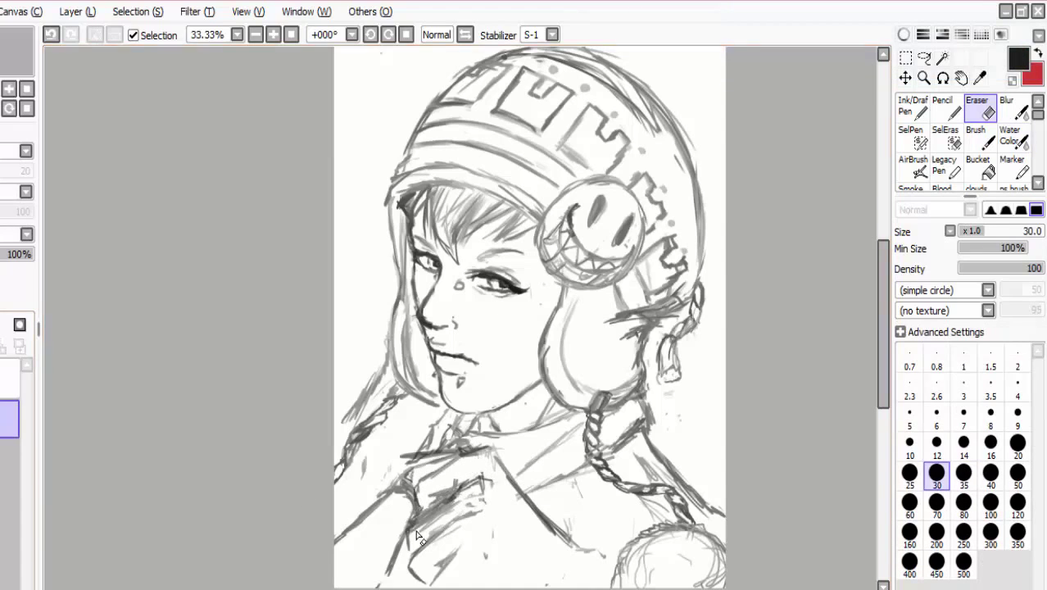
pyautogui.moveTo(418, 537)
pyautogui.mouseDown()
pyautogui.moveTo(471, 498)
pyautogui.moveTo(500, 446)
pyautogui.mouseUp()
pyautogui.press('b')
pyautogui.press('e')
pyautogui.moveTo(459, 496)
pyautogui.mouseDown()
pyautogui.moveTo(516, 463)
pyautogui.moveTo(577, 549)
pyautogui.mouseUp()
pyautogui.press('b')
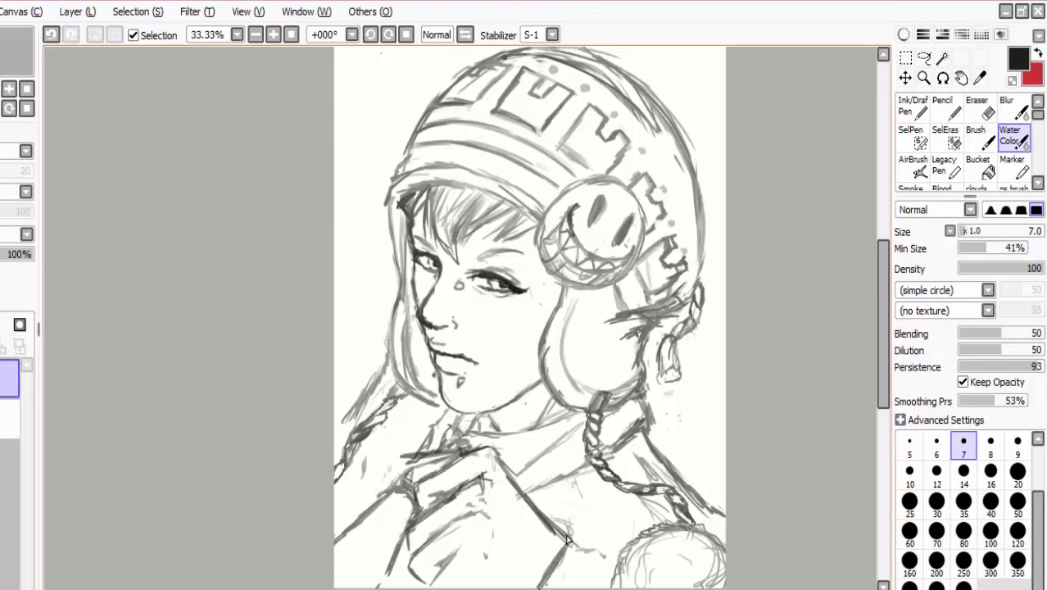
# - Sketch new lines on the right part of the collar
pyautogui.moveTo(564, 500); pyautogui.dragTo(624, 520)
pyautogui.moveTo(618, 515); pyautogui.dragTo(630, 555)
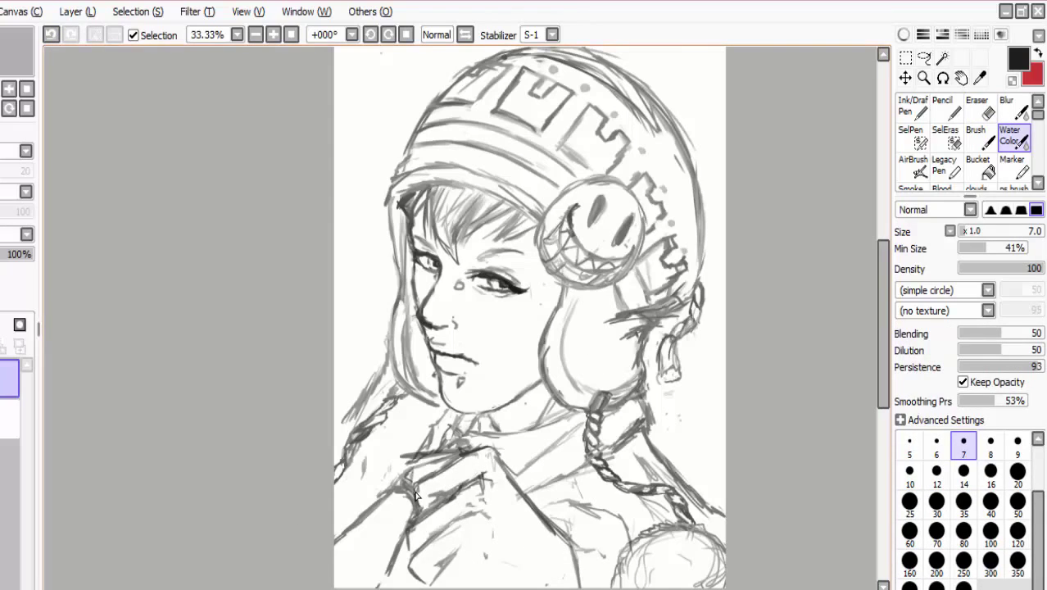
pyautogui.press('e')
pyautogui.press('b')
pyautogui.press('e')
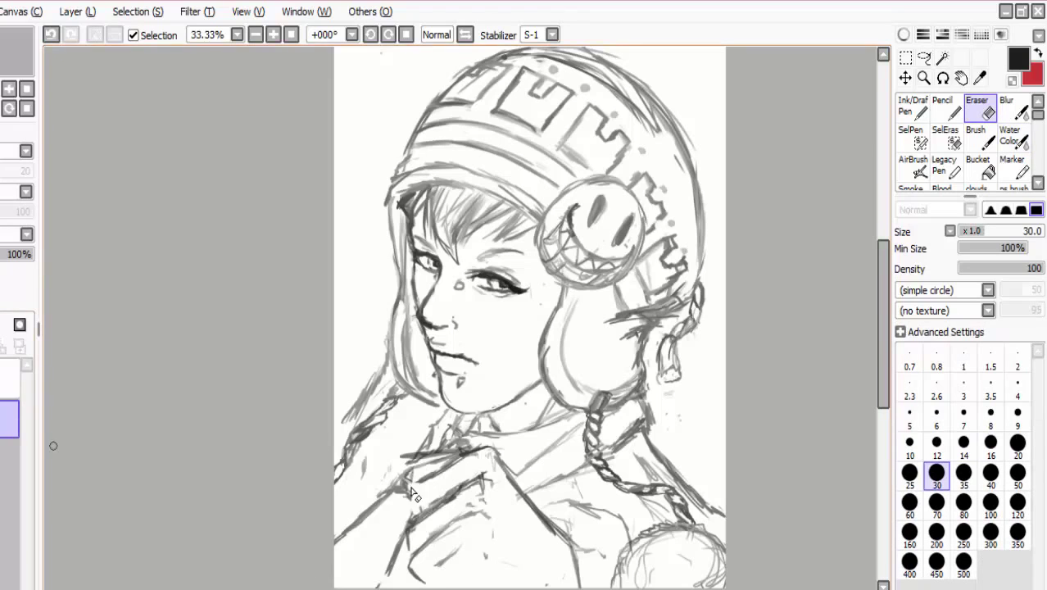
pyautogui.press('b')
pyautogui.press('e')
pyautogui.press('b')
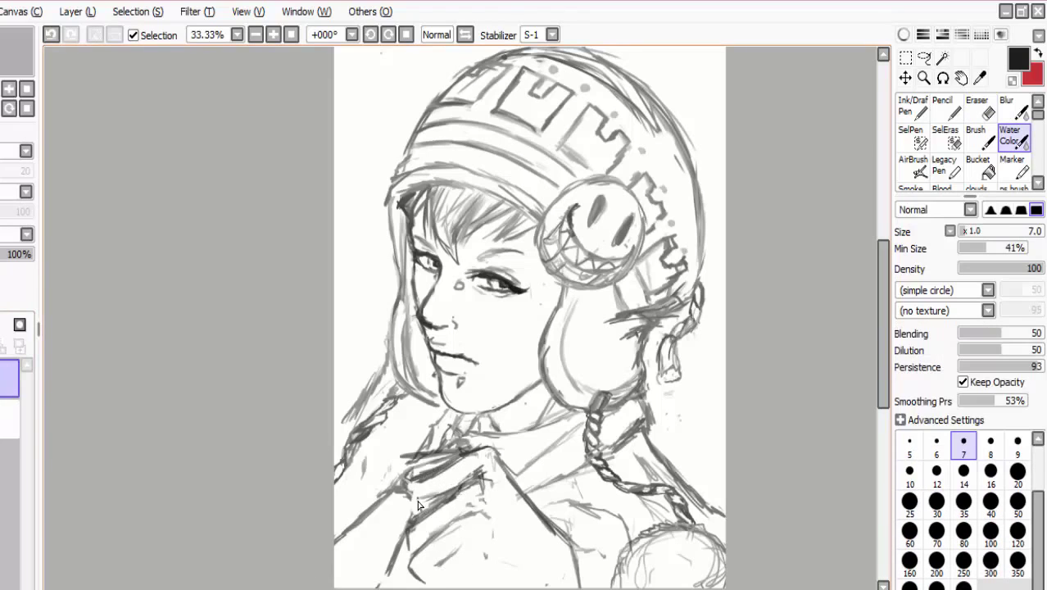
# - Clear stray strokes around the hand, chest and collar
pyautogui.moveTo(405, 486); pyautogui.dragTo(390, 513)
pyautogui.hotkey('ctrl', 'z')
pyautogui.press('e')
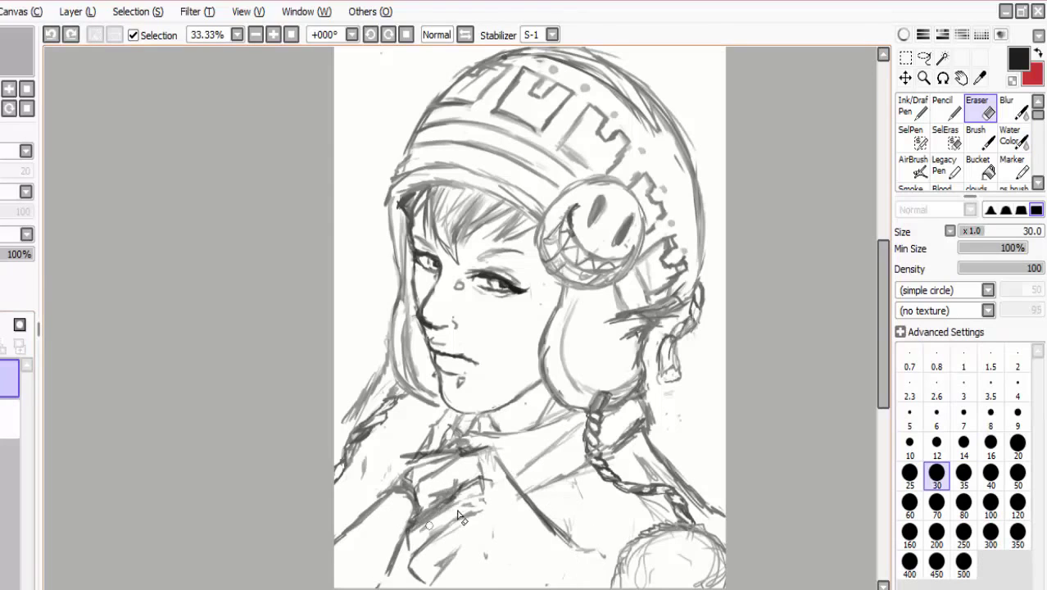
pyautogui.moveTo(461, 516); pyautogui.dragTo(484, 473)
pyautogui.moveTo(410, 449); pyautogui.dragTo(491, 475)
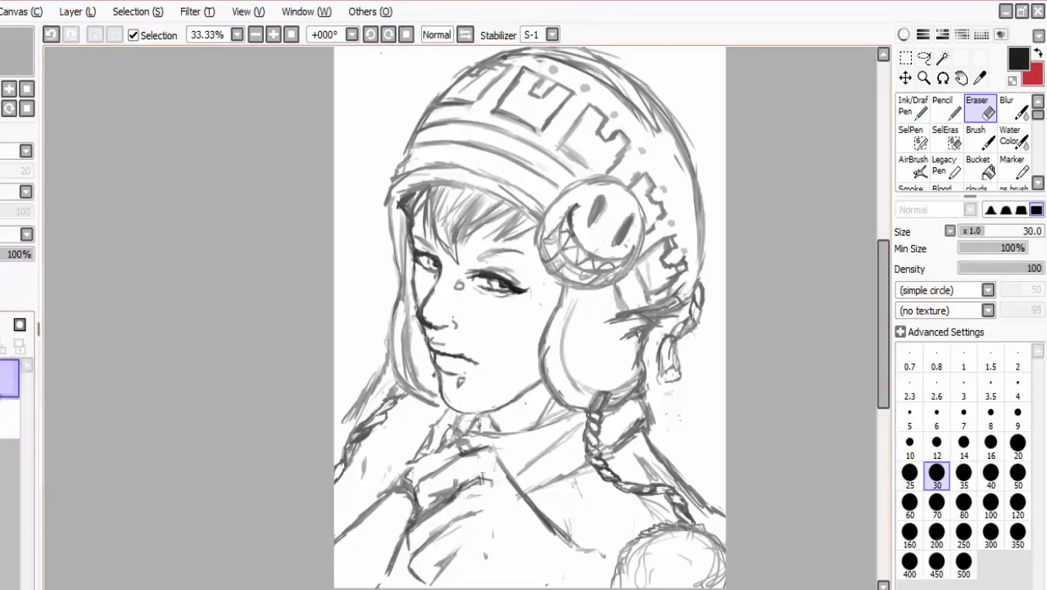
pyautogui.moveTo(590, 547); pyautogui.dragTo(538, 523)
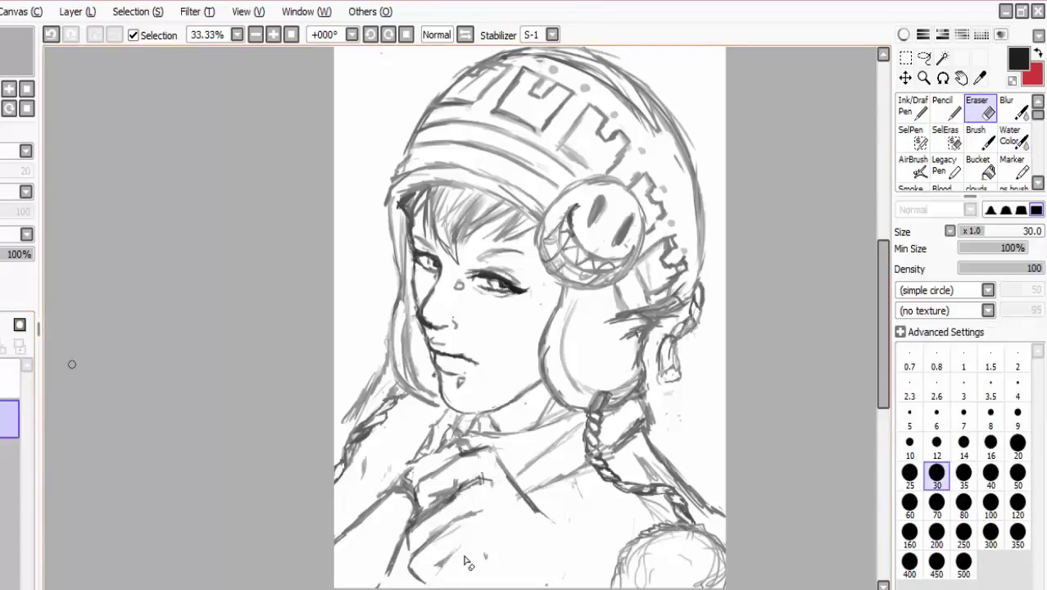
# - Erase small strokes near the hand and draw grey strokes across hand and chest
pyautogui.press('e')
pyautogui.moveTo(882, 299); pyautogui.dragTo(884, 336)
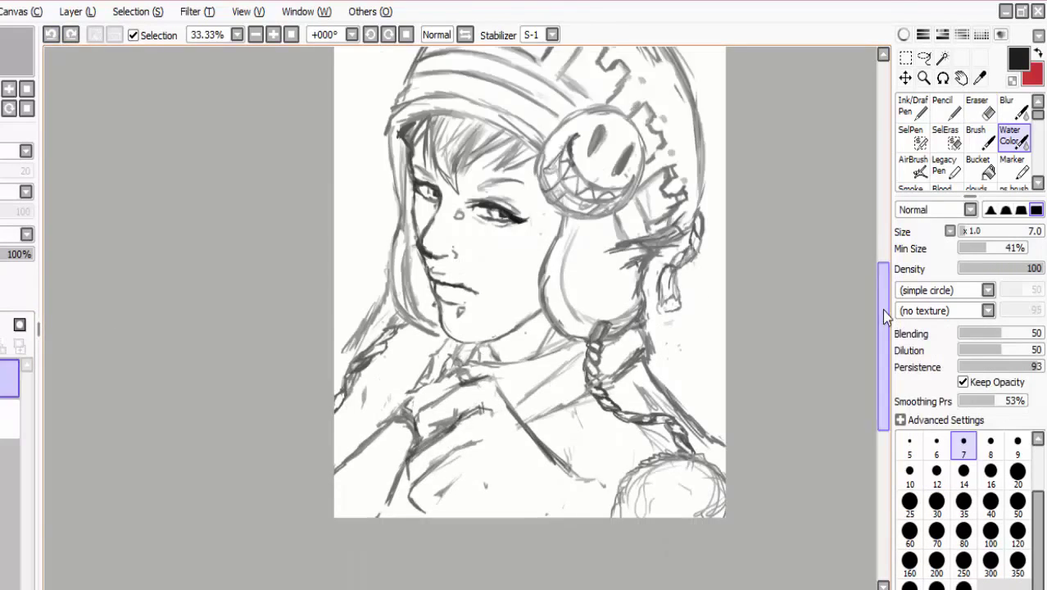
pyautogui.press('e')
pyautogui.press('e')
pyautogui.press('e')
pyautogui.moveTo(410, 431)
pyautogui.mouseDown()
pyautogui.moveTo(455, 475)
pyautogui.moveTo(453, 493)
pyautogui.moveTo(457, 463)
pyautogui.mouseUp()
pyautogui.press('e')
# - Draw and then erase diagonal chest strokes and leftovers near the collar
pyautogui.press('e')
pyautogui.press('e')
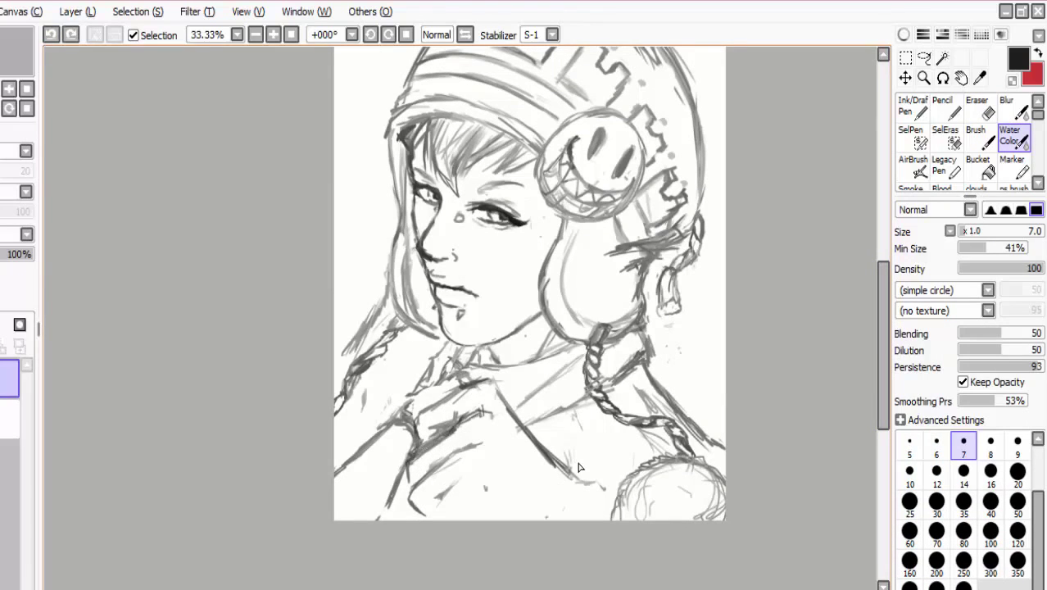
pyautogui.moveTo(402, 385); pyautogui.dragTo(492, 483)
pyautogui.hotkey('ctrl', 'z')
pyautogui.hotkey('ctrl', 'y')
pyautogui.press('e')
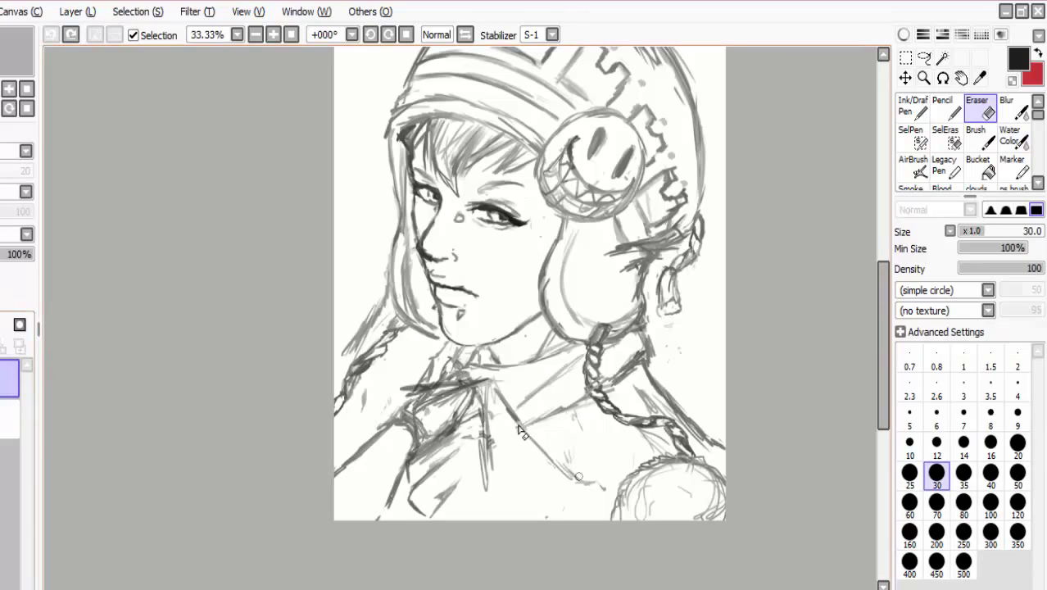
pyautogui.moveTo(492, 414)
pyautogui.mouseDown()
pyautogui.moveTo(512, 405)
pyautogui.moveTo(604, 490)
pyautogui.mouseUp()
pyautogui.press('e')
pyautogui.moveTo(483, 382); pyautogui.dragTo(581, 491)
pyautogui.press('e')
pyautogui.moveTo(504, 405); pyautogui.dragTo(577, 492)
pyautogui.moveTo(499, 385); pyautogui.dragTo(566, 492)
pyautogui.press('e')
pyautogui.press('e')
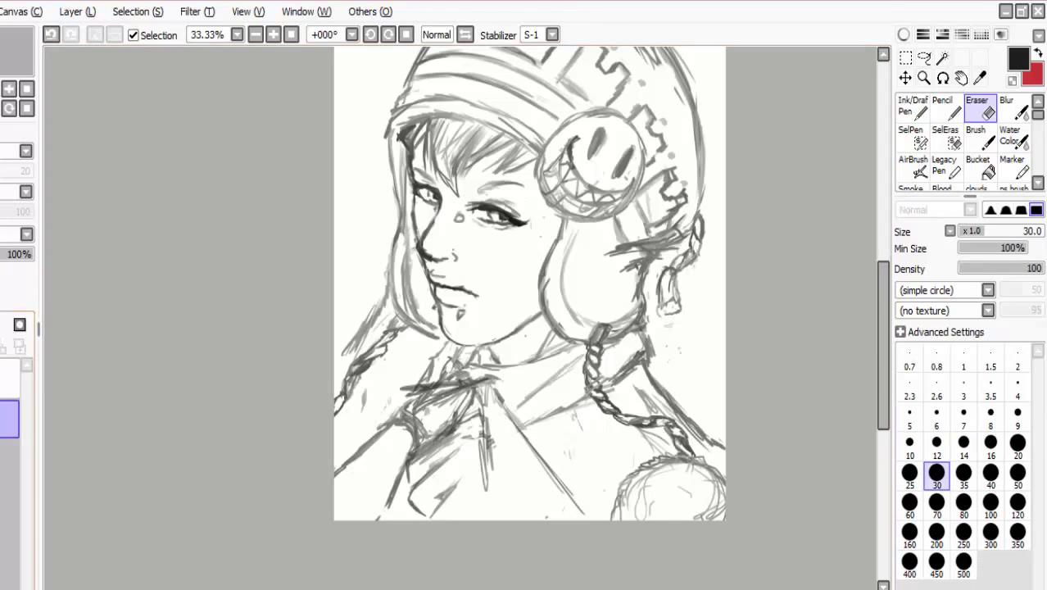
pyautogui.moveTo(410, 426)
pyautogui.mouseDown()
pyautogui.moveTo(472, 400)
pyautogui.moveTo(365, 461)
pyautogui.mouseUp()
pyautogui.press('e')
pyautogui.press('e')
# - Rework the strokes across the hand and chest, lightening those around the collar
pyautogui.press('e')
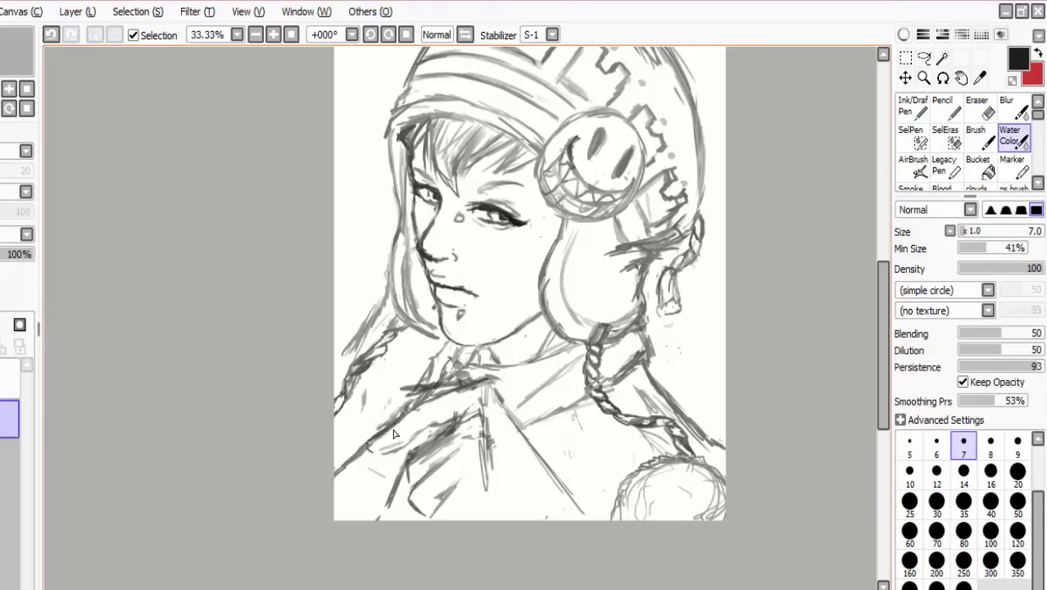
pyautogui.moveTo(434, 433); pyautogui.dragTo(469, 398)
pyautogui.press('e')
pyautogui.moveTo(419, 464)
pyautogui.mouseDown()
pyautogui.moveTo(467, 434)
pyautogui.moveTo(448, 435)
pyautogui.moveTo(467, 410)
pyautogui.mouseUp()
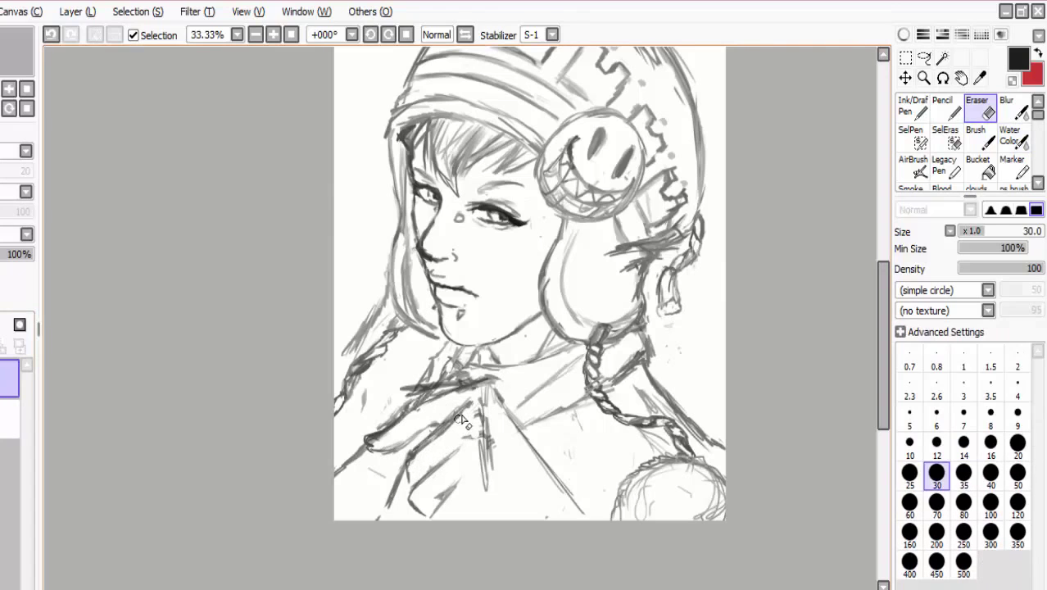
pyautogui.press('e')
pyautogui.press('e')
pyautogui.moveTo(431, 516); pyautogui.dragTo(458, 479)
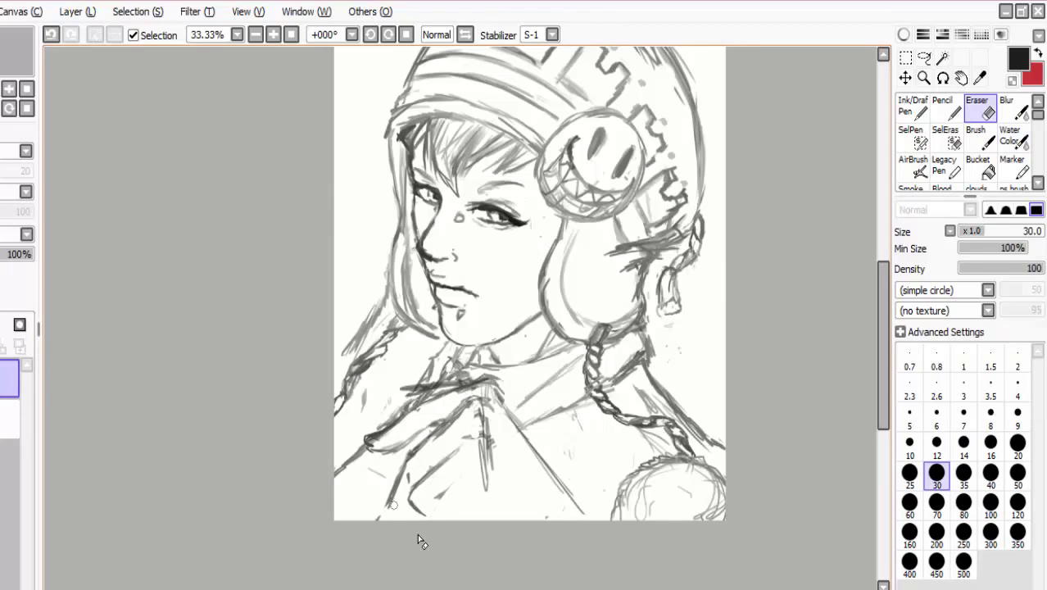
pyautogui.press('e')
pyautogui.press('e')
pyautogui.press('e')
pyautogui.moveTo(410, 438); pyautogui.dragTo(370, 466)
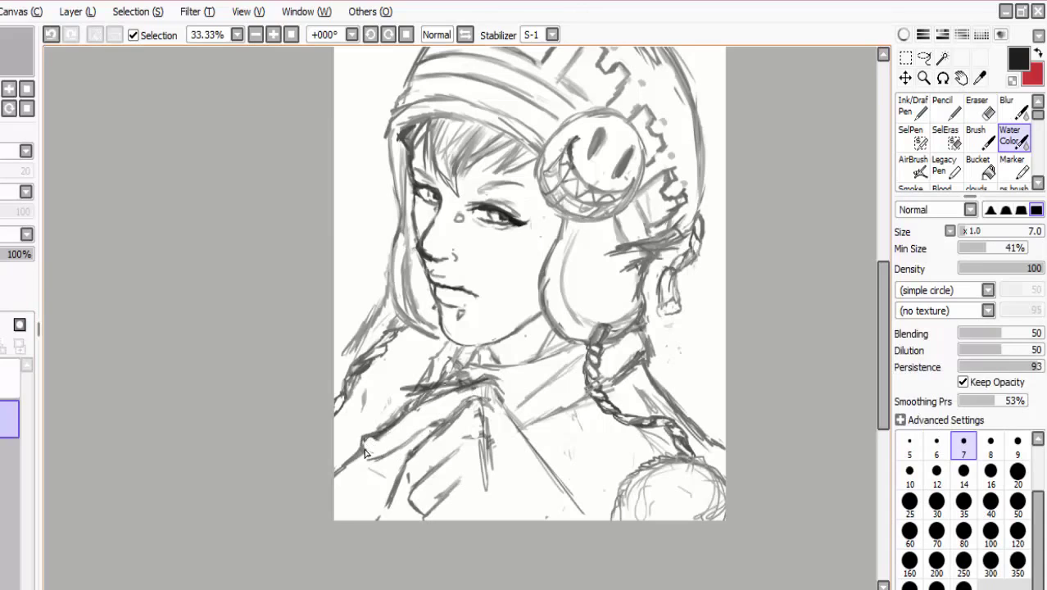
pyautogui.press('e')
pyautogui.moveTo(426, 384)
pyautogui.mouseDown()
pyautogui.moveTo(384, 422)
pyautogui.moveTo(369, 475)
pyautogui.mouseUp()
pyautogui.press('e')
pyautogui.press('e')
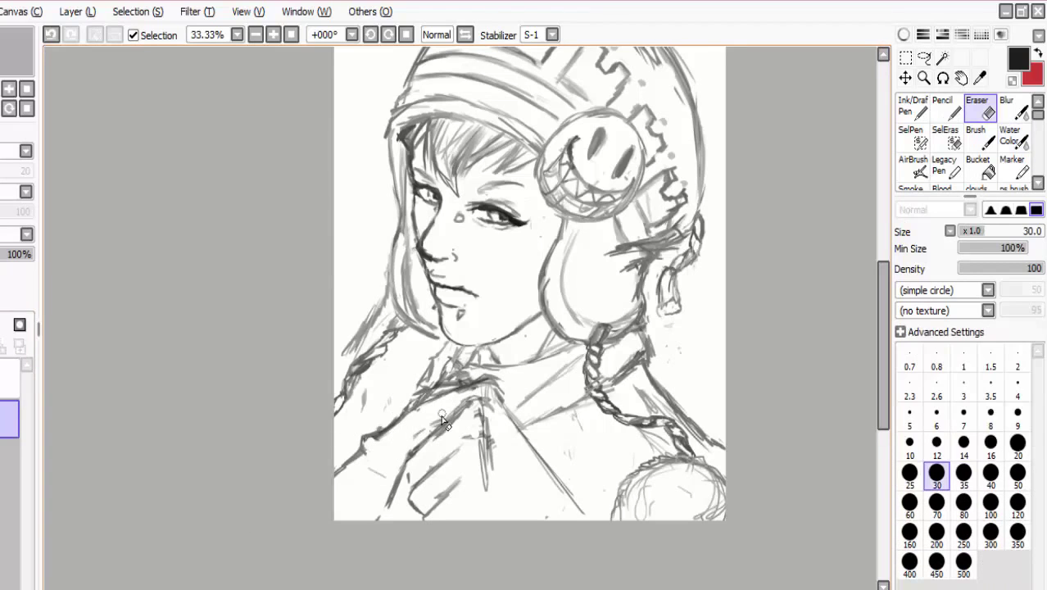
pyautogui.moveTo(392, 434); pyautogui.dragTo(366, 459)
# - Add dark hatching along the collar and lighten the sketch lines near the hand
pyautogui.press('e')
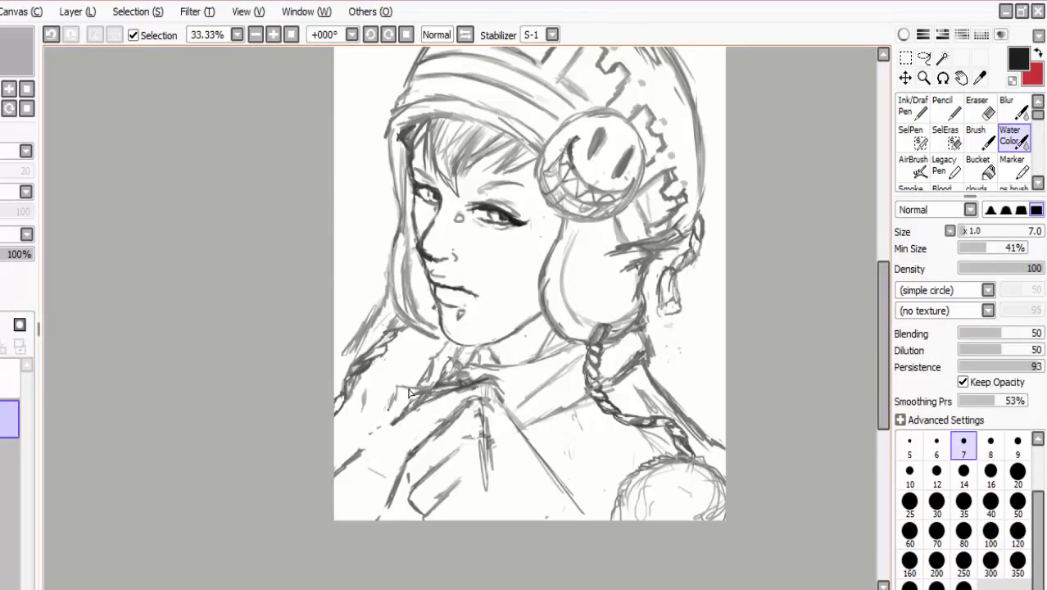
pyautogui.moveTo(408, 392)
pyautogui.mouseDown()
pyautogui.moveTo(414, 419)
pyautogui.moveTo(393, 422)
pyautogui.moveTo(386, 405)
pyautogui.mouseUp()
pyautogui.press('e')
pyautogui.press('e')
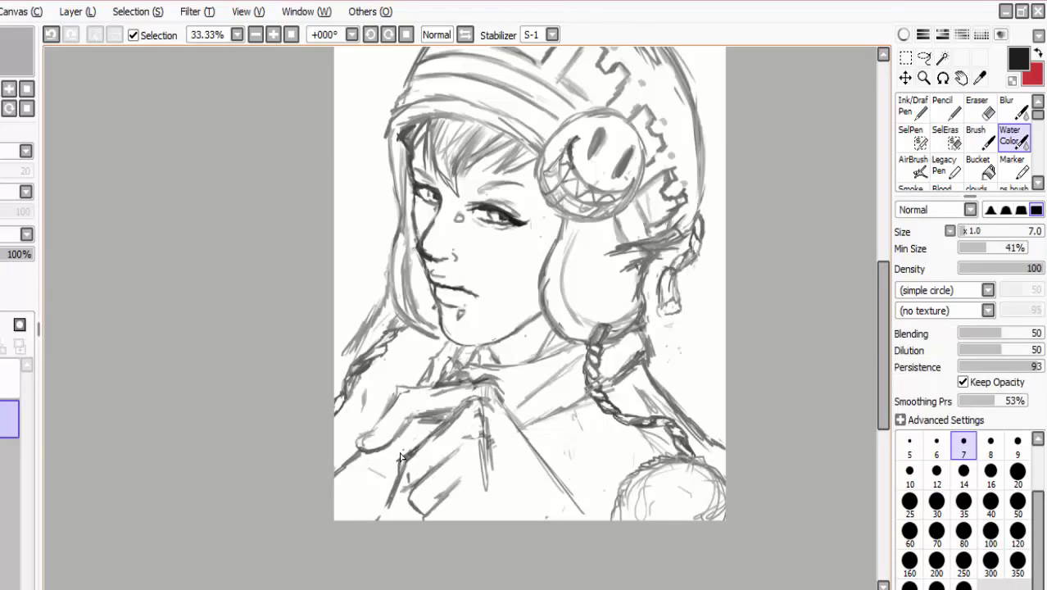
pyautogui.press('e')
pyautogui.moveTo(410, 516); pyautogui.dragTo(422, 491)
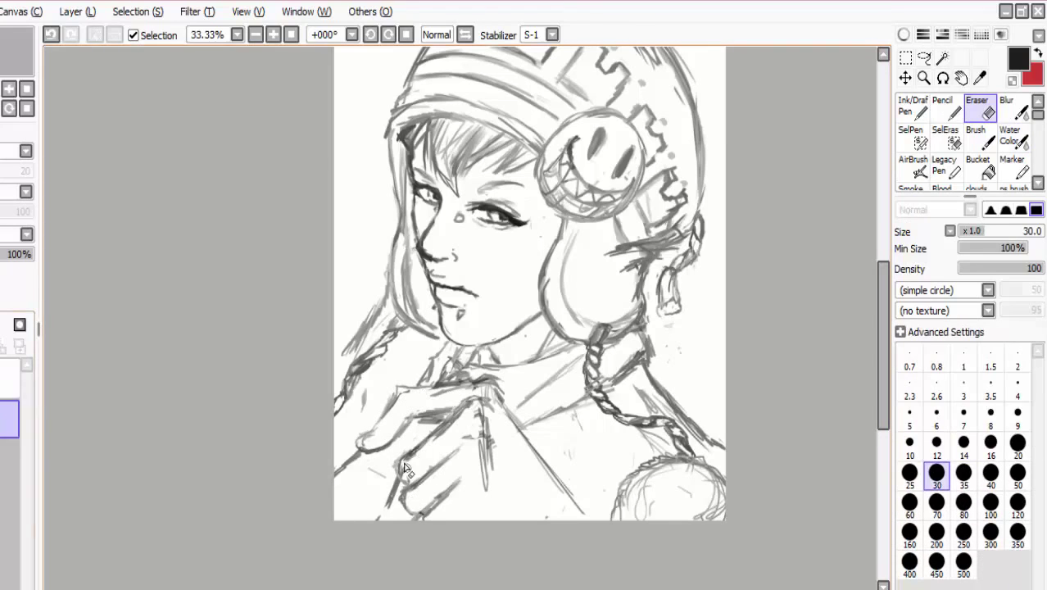
pyautogui.moveTo(422, 434); pyautogui.dragTo(471, 413)
pyautogui.press('e')
pyautogui.press('e')
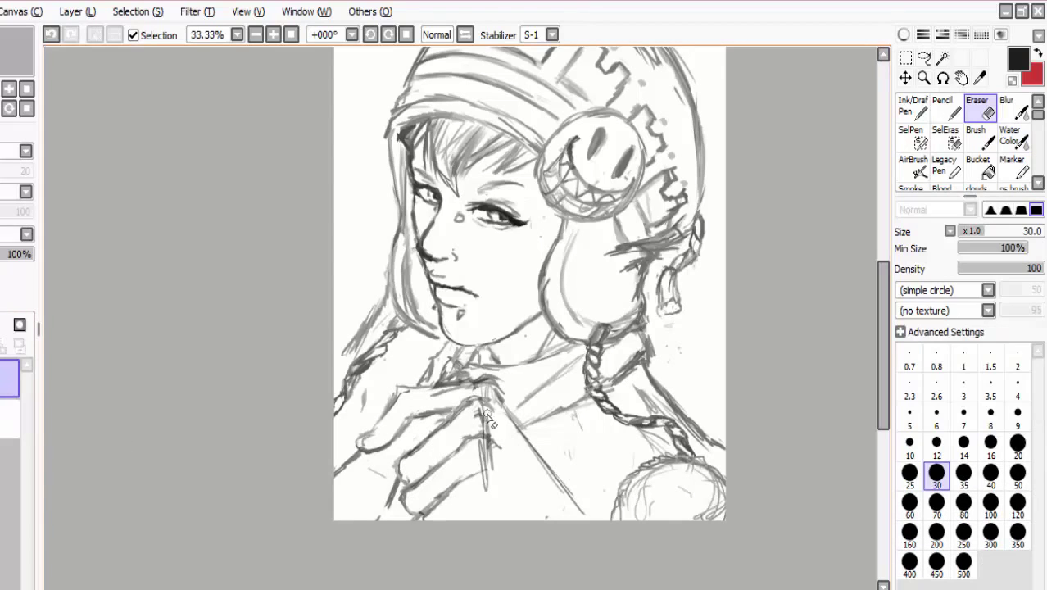
pyautogui.moveTo(483, 483); pyautogui.dragTo(490, 392)
pyautogui.press('e')
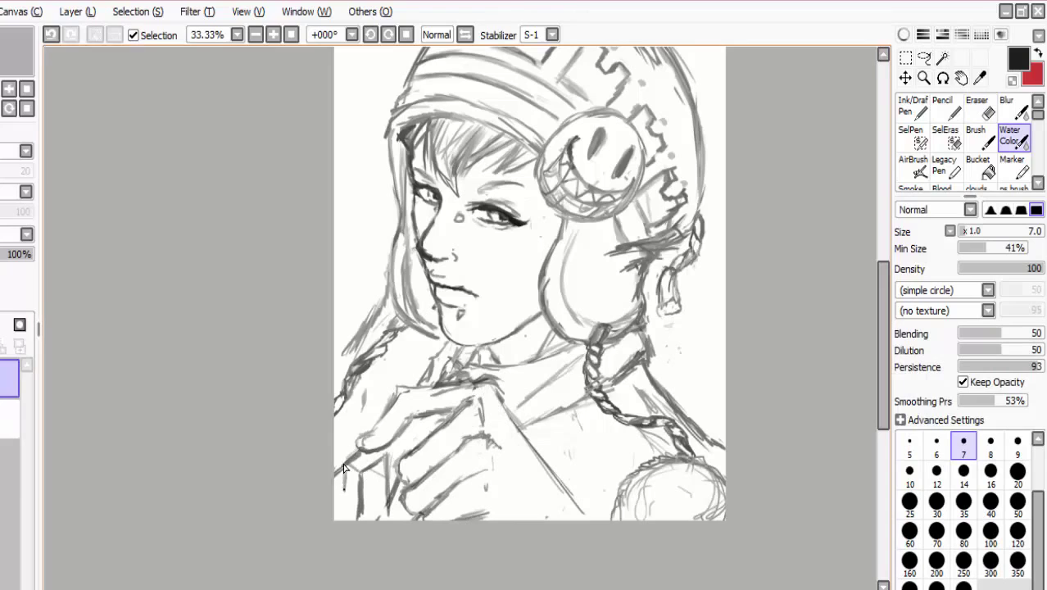
# - Draw dark finger strokes on the lower-left hand
pyautogui.moveTo(387, 519); pyautogui.dragTo(383, 456)
pyautogui.moveTo(359, 521); pyautogui.dragTo(364, 481)
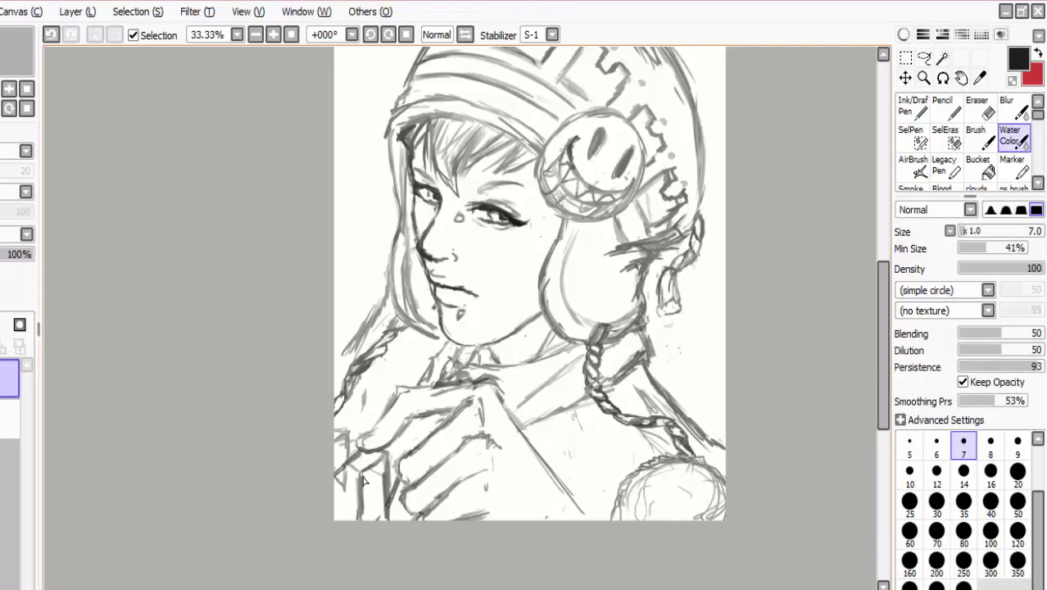
pyautogui.press('e')
pyautogui.press('e')
pyautogui.moveTo(360, 521); pyautogui.dragTo(361, 472)
# - Widen the canvas through the canvas size settings
pyautogui.click(25, 11)
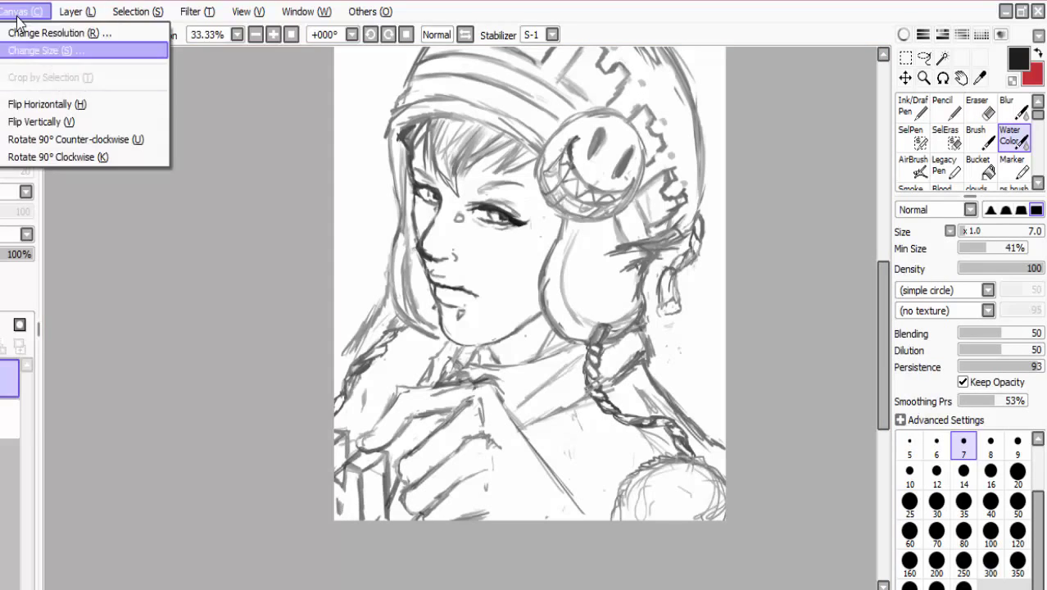
pyautogui.click(33, 46)
pyautogui.click(233, 395)
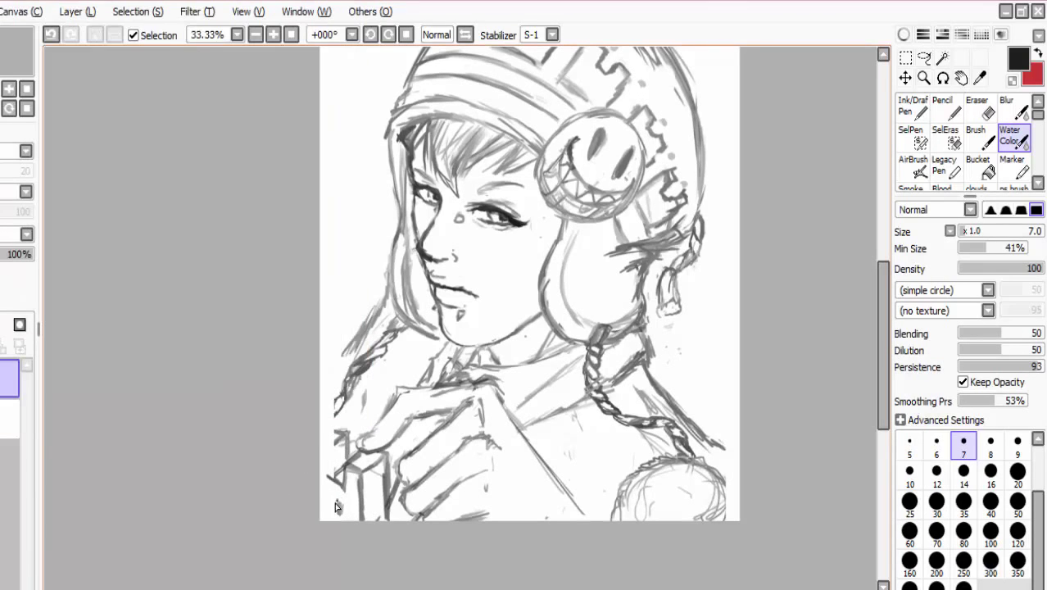
pyautogui.press('e')
pyautogui.press('e')
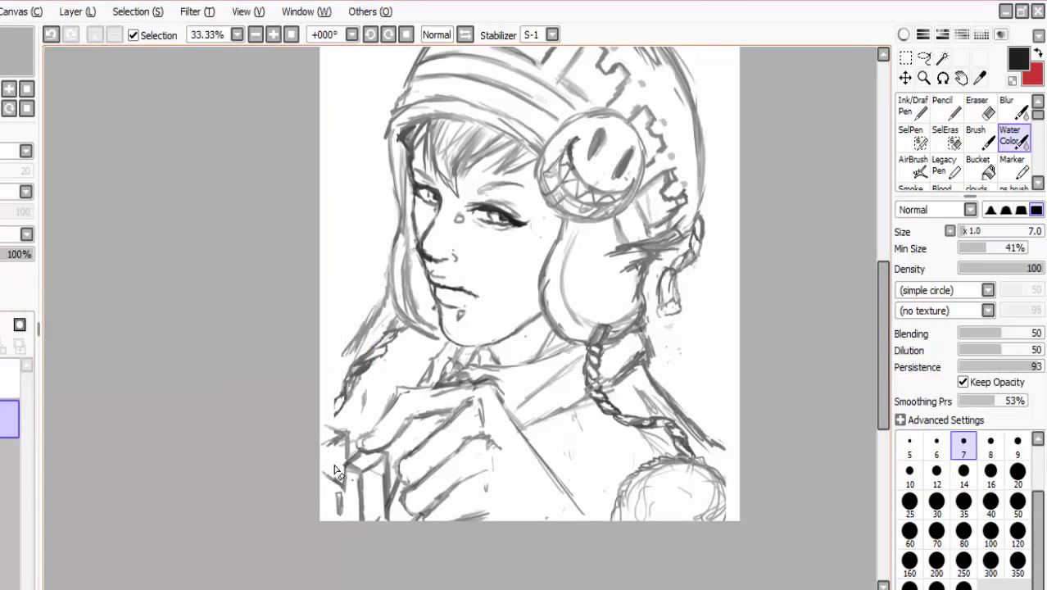
# - Sketch new strokes at the lower left and across the lower chest toward the right edge
pyautogui.press('e')
pyautogui.moveTo(352, 449); pyautogui.dragTo(342, 484)
pyautogui.press('e')
pyautogui.press('e')
pyautogui.press('e')
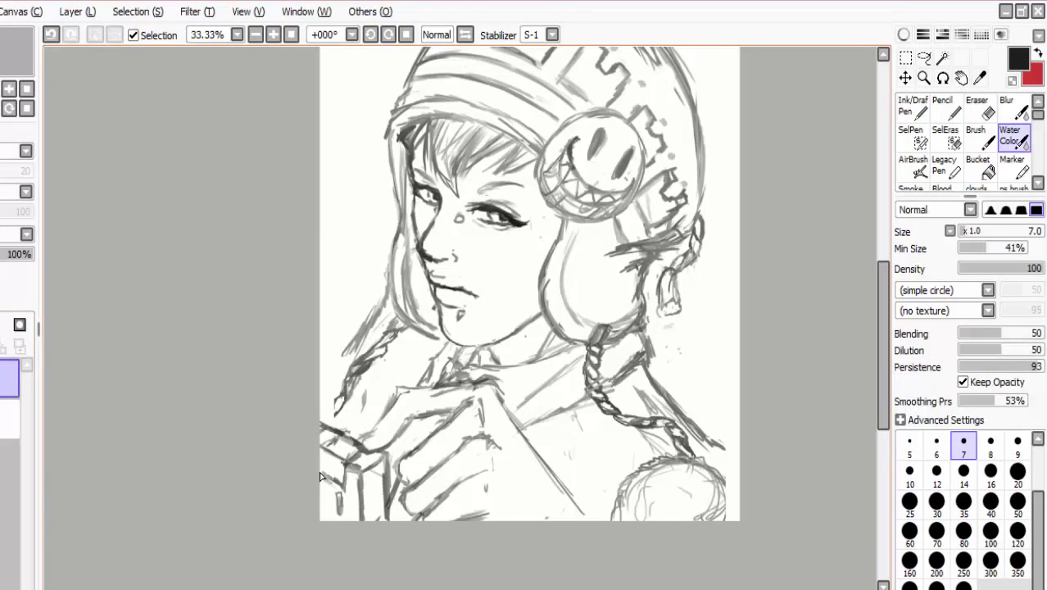
pyautogui.moveTo(548, 450)
pyautogui.mouseDown()
pyautogui.moveTo(565, 513)
pyautogui.moveTo(619, 481)
pyautogui.mouseUp()
pyautogui.moveTo(690, 420); pyautogui.dragTo(740, 459)
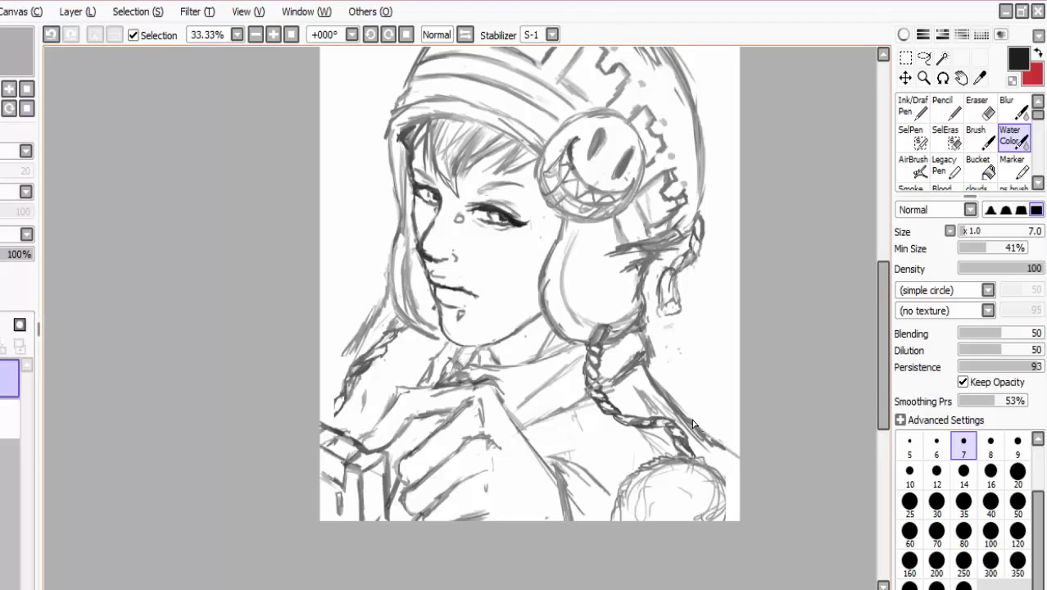
pyautogui.moveTo(588, 474); pyautogui.dragTo(623, 521)
pyautogui.scroll(2, 883, 328)
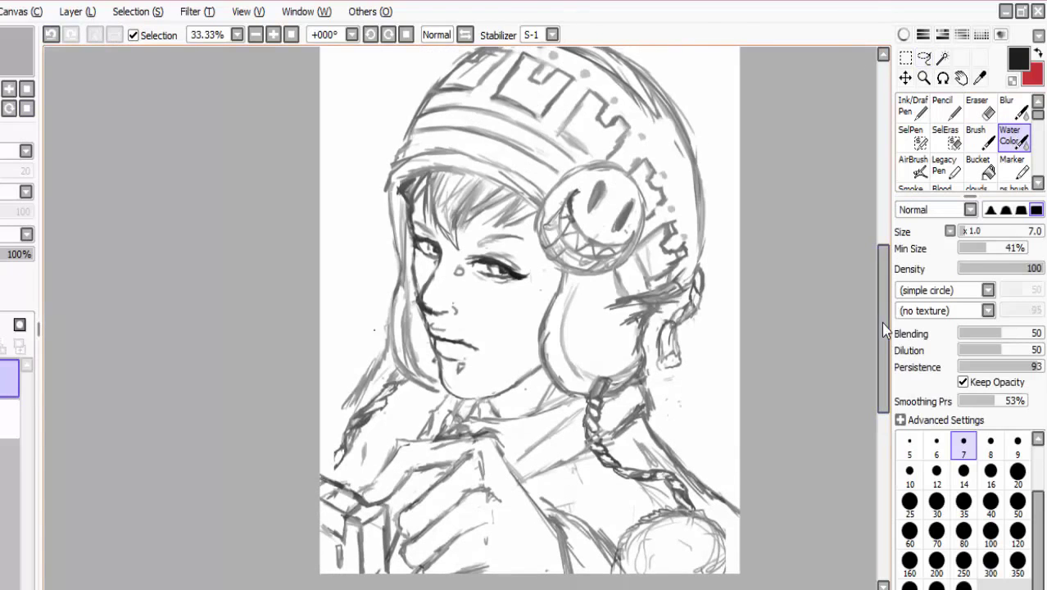
# - Erase and rework the sketch lines around the chest
pyautogui.press('e')
pyautogui.press('e')
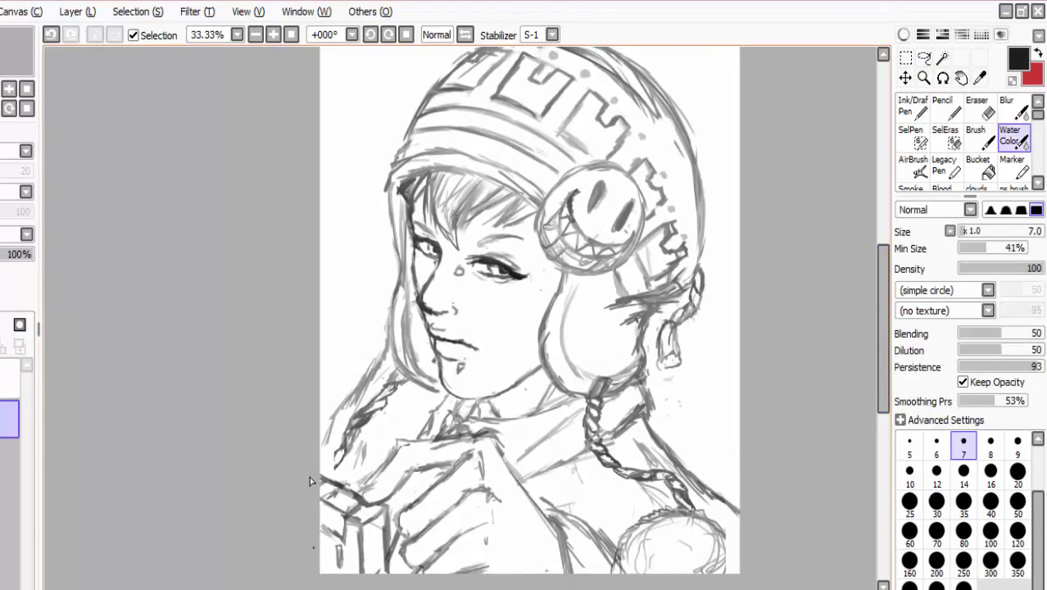
pyautogui.press('e')
pyautogui.moveTo(577, 516)
pyautogui.mouseDown()
pyautogui.moveTo(619, 564)
pyautogui.moveTo(608, 570)
pyautogui.mouseUp()
# - Lasso the lower-left hand and nudge it to the right
pyautogui.press('e')
pyautogui.moveTo(519, 482)
pyautogui.mouseDown()
pyautogui.moveTo(532, 572)
pyautogui.moveTo(551, 531)
pyautogui.mouseUp()
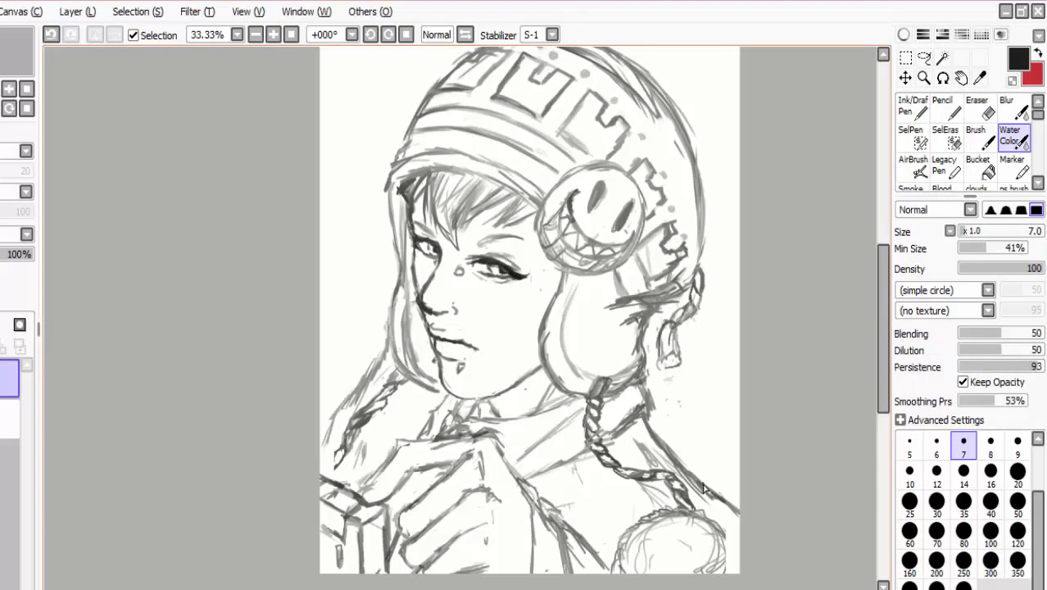
pyautogui.press('l')
pyautogui.moveTo(393, 565)
pyautogui.mouseDown()
pyautogui.moveTo(389, 506)
pyautogui.moveTo(422, 502)
pyautogui.moveTo(393, 497)
pyautogui.moveTo(434, 524)
pyautogui.moveTo(401, 539)
pyautogui.mouseUp()
pyautogui.hotkey('ctrl', 'd')
pyautogui.press('e')
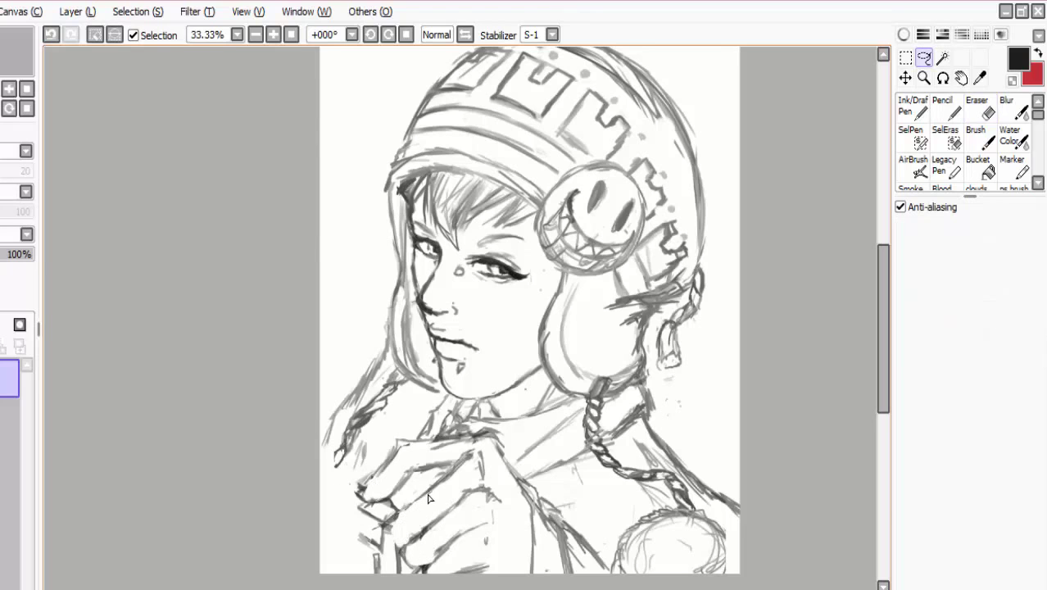
# - With the Water Color brush, sketch new lines over the fist and erase stray strokes around it
pyautogui.press('b')
pyautogui.press('c')
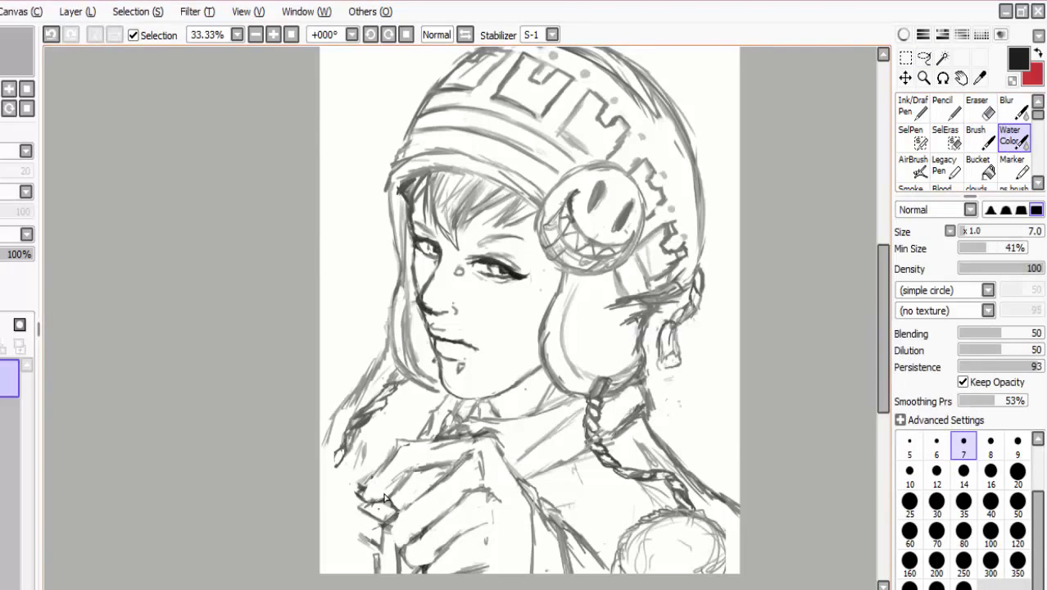
pyautogui.moveTo(361, 374); pyautogui.dragTo(393, 305)
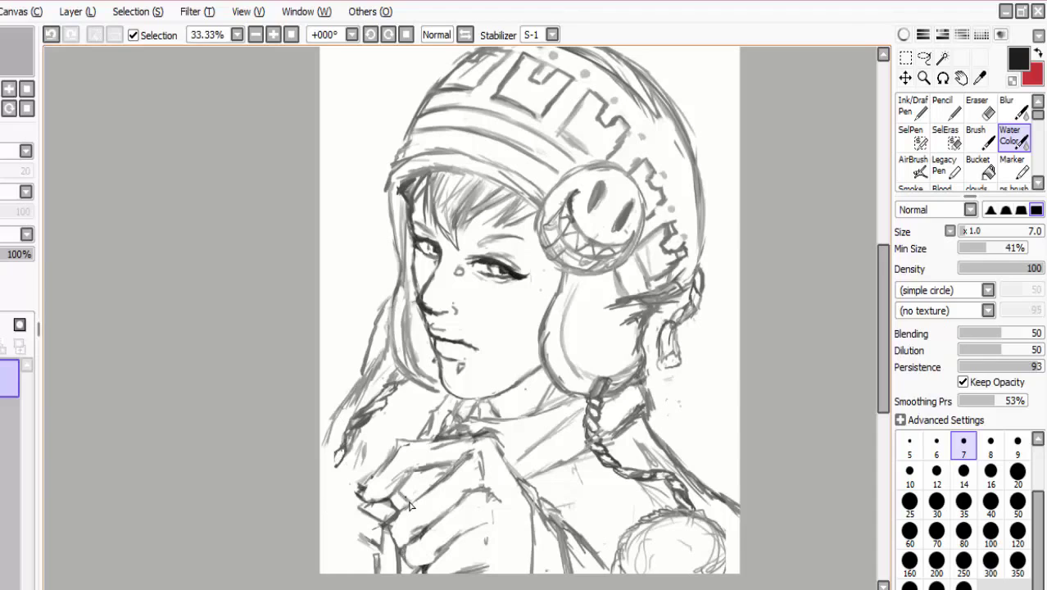
pyautogui.press('e')
pyautogui.press('c')
pyautogui.press('e')
pyautogui.moveTo(399, 516)
pyautogui.mouseDown()
pyautogui.moveTo(381, 500)
pyautogui.moveTo(401, 475)
pyautogui.moveTo(377, 499)
pyautogui.moveTo(378, 573)
pyautogui.mouseUp()
pyautogui.press('c')
# - Alternate eraser and Water Color brush and undo a stray stroke near the hand
pyautogui.press('e')
pyautogui.press('c')
pyautogui.press('e')
pyautogui.press('c')
pyautogui.press('e')
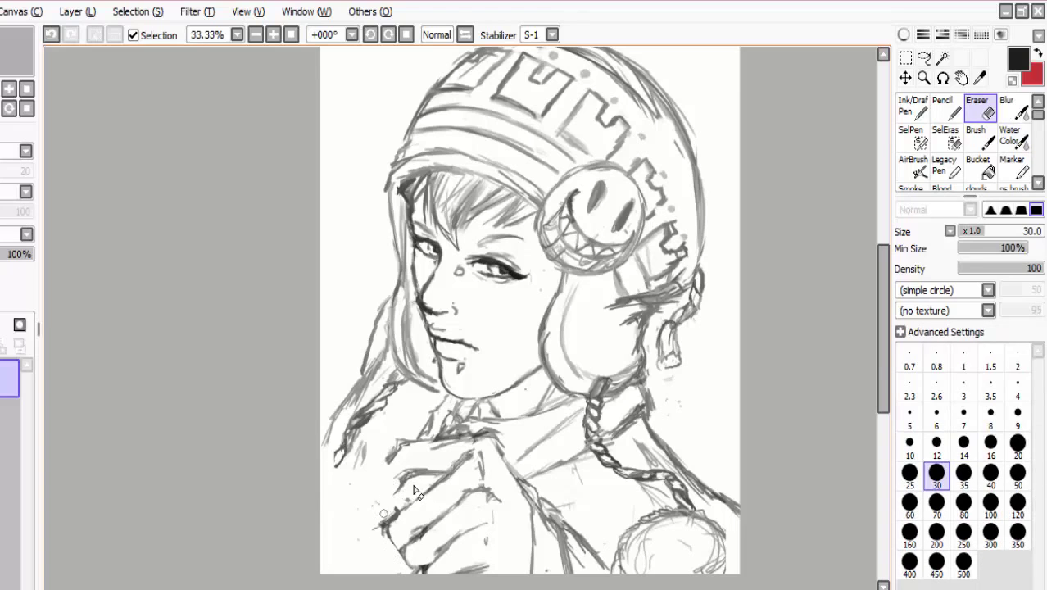
pyautogui.press('c')
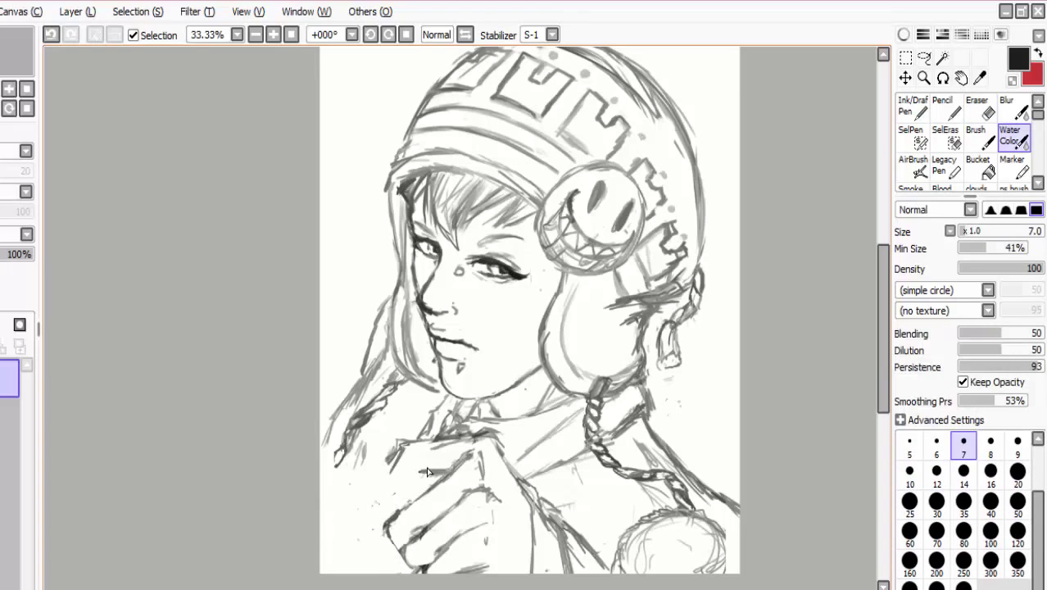
pyautogui.hotkey('ctrl', 'z')
pyautogui.press('e')
pyautogui.press('c')
# - Redraw the finger and knuckle lines along the fist
pyautogui.moveTo(437, 445); pyautogui.dragTo(399, 475)
pyautogui.press('e')
pyautogui.press('c')
pyautogui.moveTo(440, 448); pyautogui.dragTo(376, 505)
pyautogui.press('e')
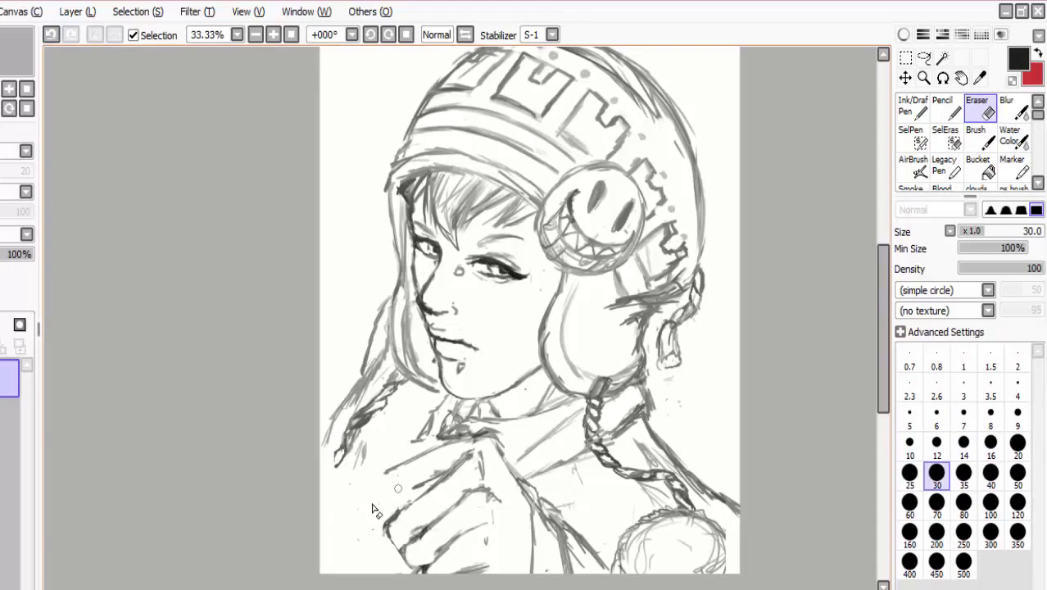
pyautogui.press('c')
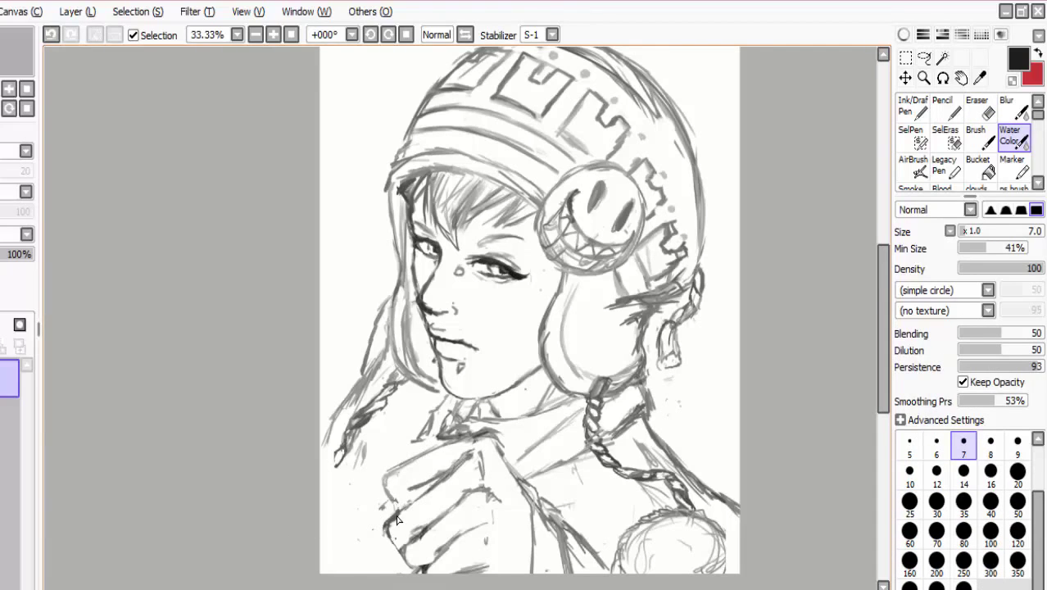
# - Sketch more strokes around the hand and a line at the left canvas edge
pyautogui.press('e')
pyautogui.press('c')
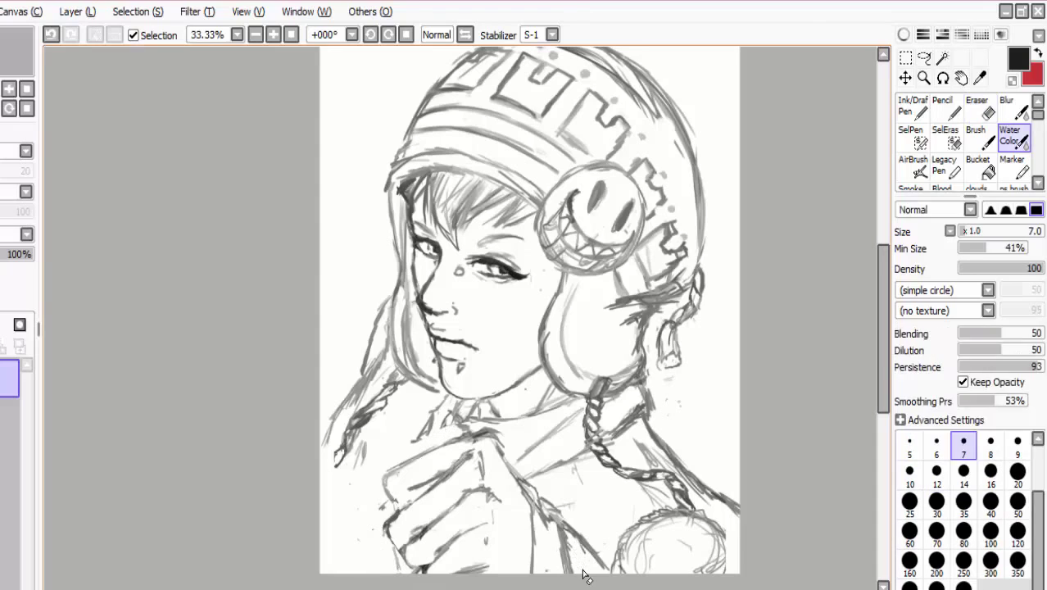
pyautogui.press('e')
pyautogui.press('c')
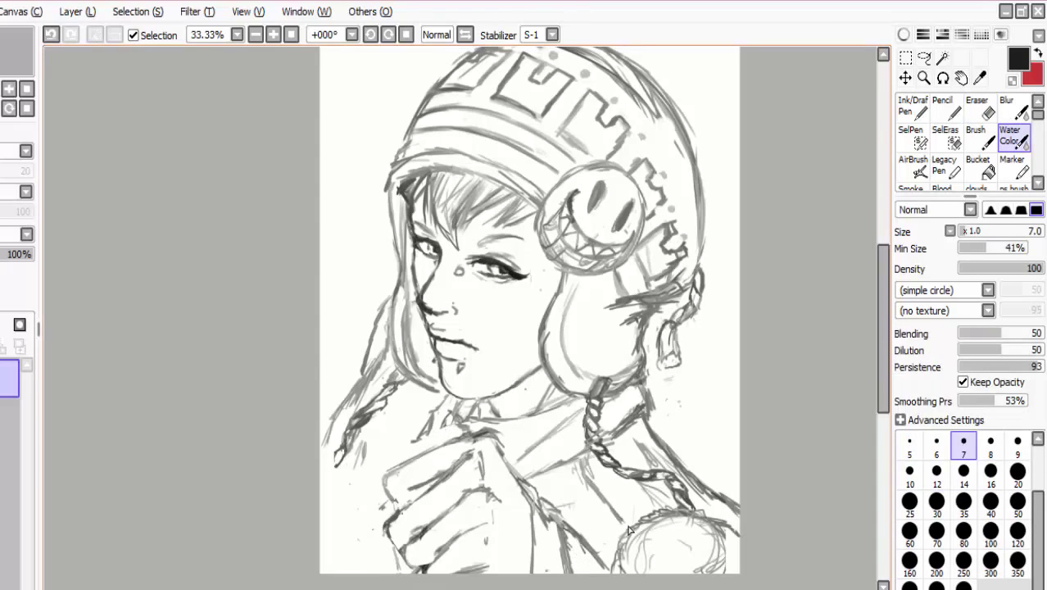
pyautogui.moveTo(431, 483); pyautogui.dragTo(396, 513)
pyautogui.press('e')
pyautogui.press('c')
pyautogui.moveTo(456, 411); pyautogui.dragTo(447, 442)
pyautogui.moveTo(382, 493); pyautogui.dragTo(320, 541)
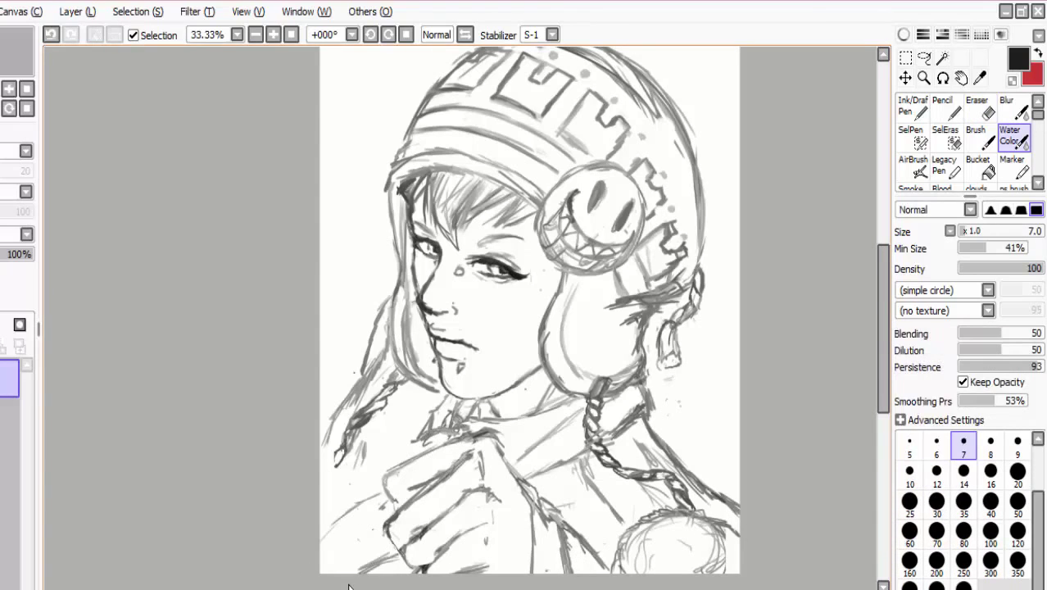
pyautogui.moveTo(332, 328); pyautogui.dragTo(324, 410)
# - Lasso the right-hand braid, rotate it outward with a transform, and apply
pyautogui.press('e')
pyautogui.press('l')
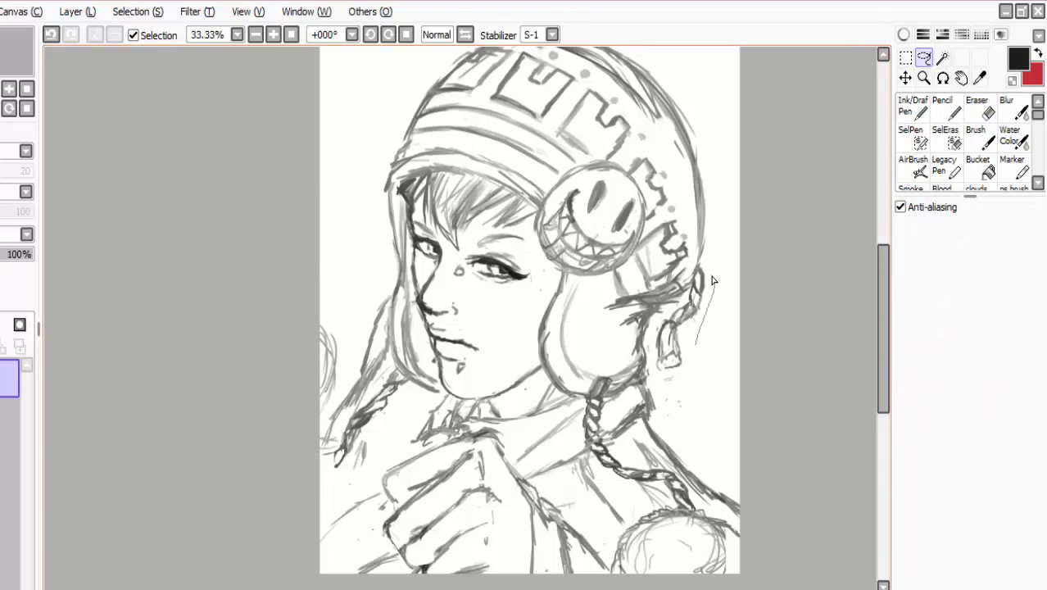
pyautogui.moveTo(700, 271); pyautogui.dragTo(729, 362)
pyautogui.hotkey('ctrl', 't')
pyautogui.press('Return')
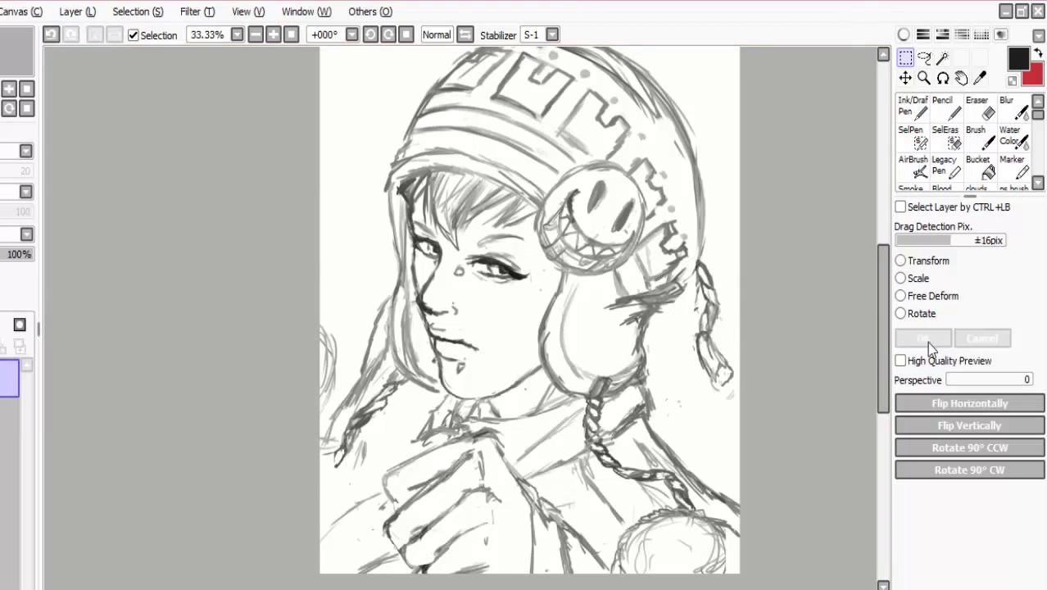
pyautogui.click(1009, 139)
# - Sketch and partly erase a curved line at the left edge, plus a stroke near the hand
pyautogui.moveTo(332, 324); pyautogui.dragTo(323, 397)
pyautogui.press('e')
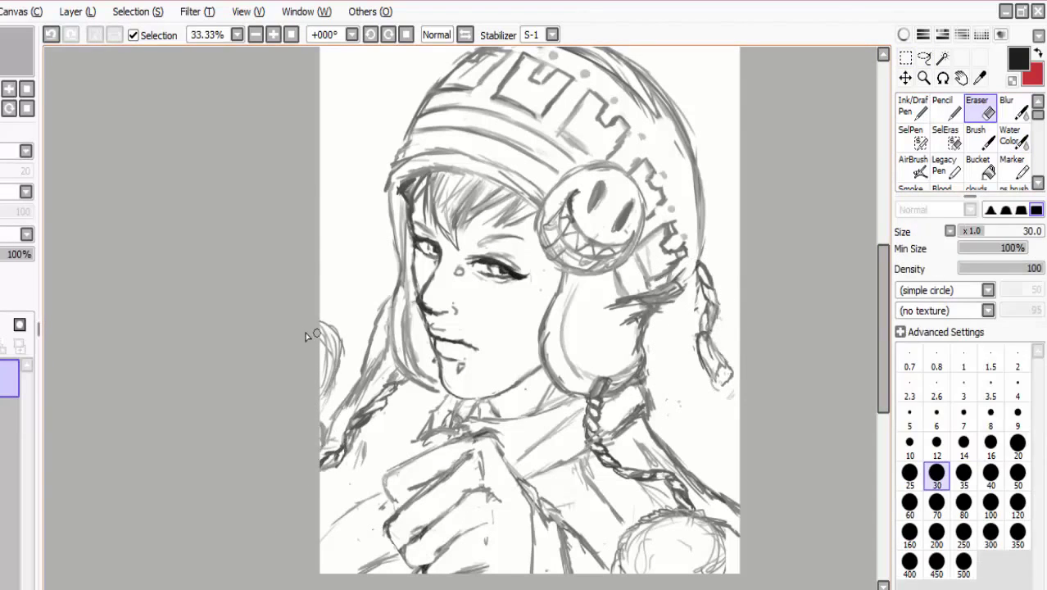
pyautogui.moveTo(327, 361); pyautogui.dragTo(321, 413)
pyautogui.press('c')
pyautogui.moveTo(377, 489); pyautogui.dragTo(320, 537)
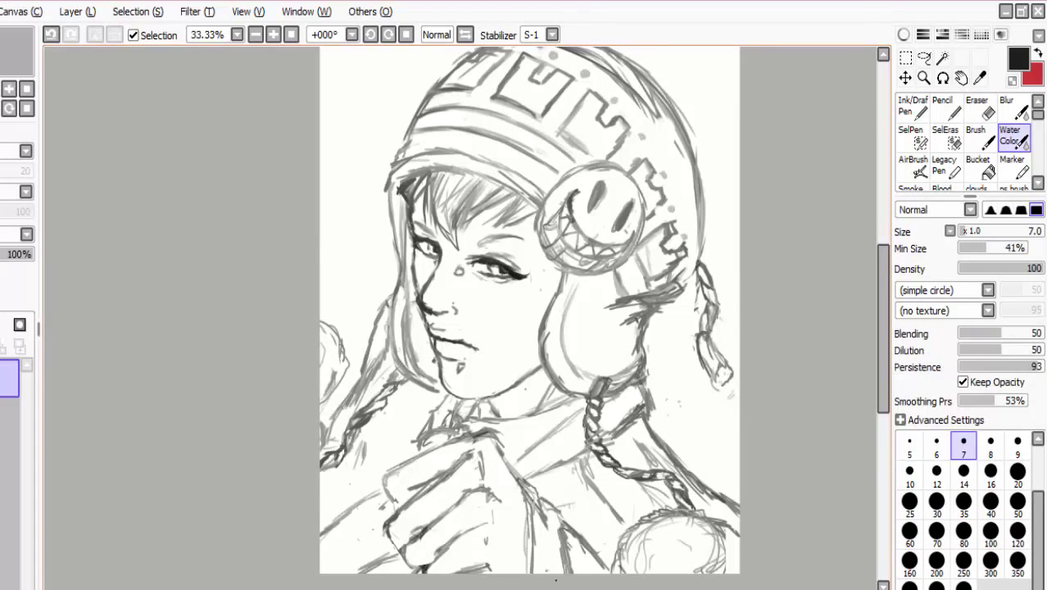
# - Erase lines near the hand with a small eraser and sketch new lines over the fist
pyautogui.press('e')
pyautogui.moveTo(385, 361); pyautogui.dragTo(332, 443)
pyautogui.press('e')
pyautogui.press('e')
pyautogui.click(937, 419)
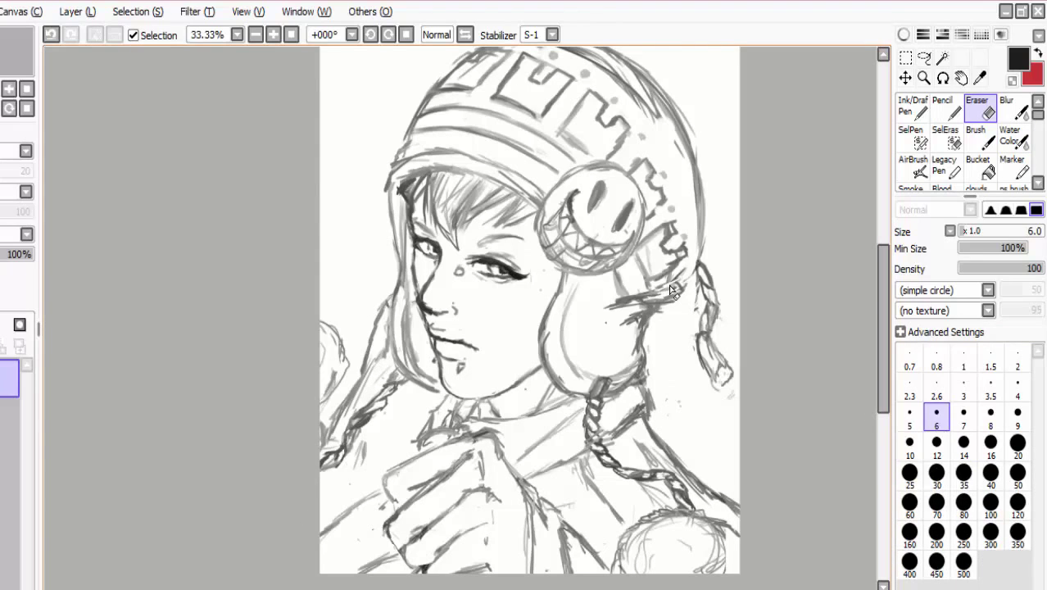
pyautogui.press('e')
# - Draw contour strokes down the right shoulder beside the braid
pyautogui.press('e')
pyautogui.press('e')
pyautogui.moveTo(364, 386)
pyautogui.mouseDown()
pyautogui.moveTo(357, 459)
pyautogui.moveTo(324, 528)
pyautogui.mouseUp()
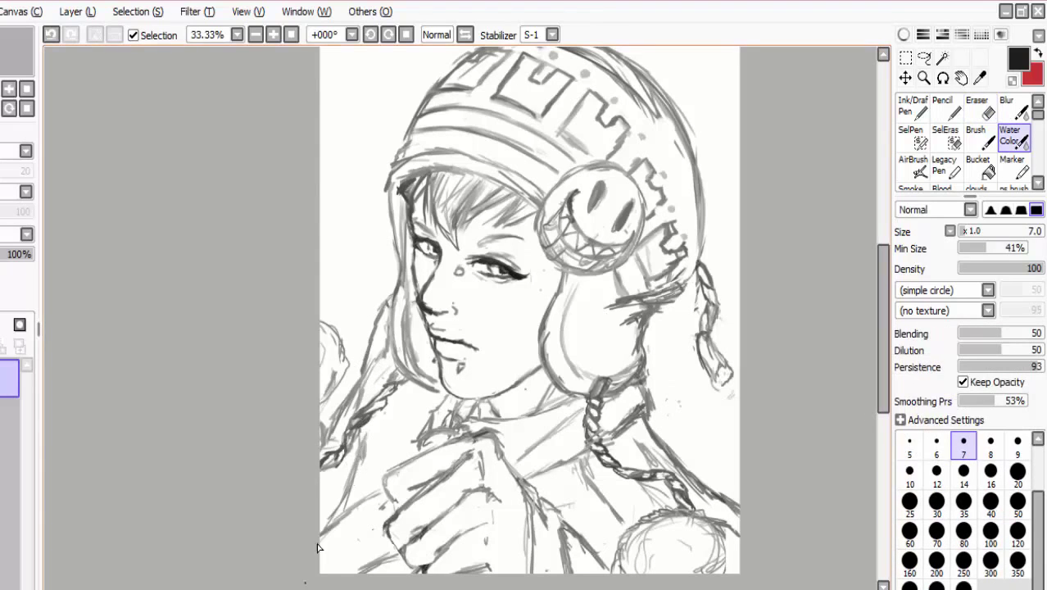
pyautogui.scroll(-1, 524, 328)
pyautogui.press('e')
pyautogui.moveTo(705, 449); pyautogui.dragTo(654, 392)
pyautogui.moveTo(725, 463)
pyautogui.mouseDown()
pyautogui.moveTo(653, 385)
pyautogui.moveTo(687, 416)
pyautogui.mouseUp()
pyautogui.press('e')
pyautogui.press('a')
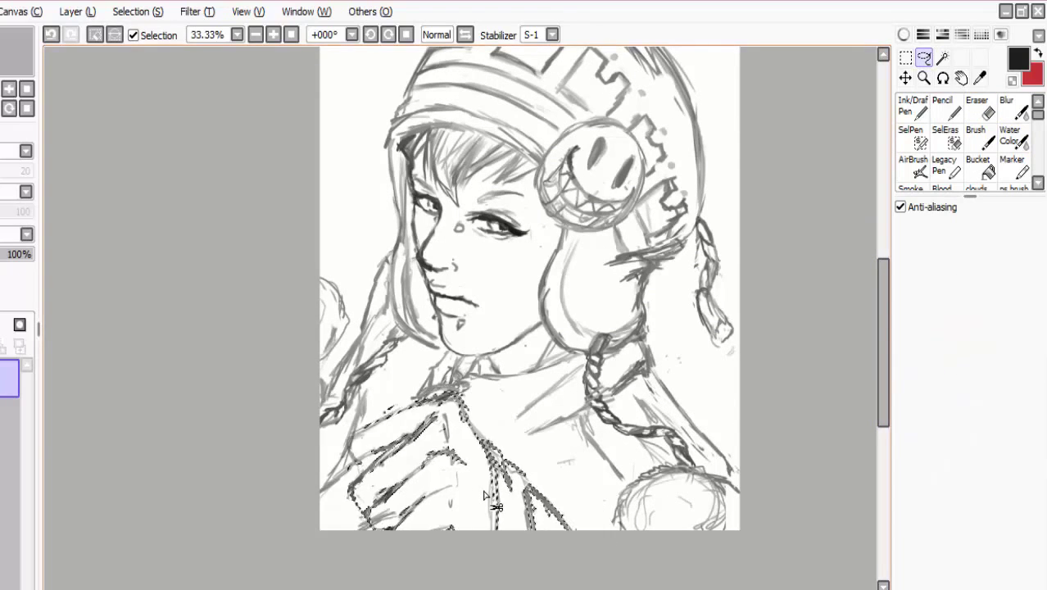
# - Move the selected fist lines left and down, deselect, and sketch strokes by the hand and chest
pyautogui.moveTo(412, 533); pyautogui.dragTo(375, 539)
pyautogui.hotkey('ctrl', 'd')
pyautogui.press('a')
pyautogui.press('e')
pyautogui.moveTo(525, 422)
pyautogui.mouseDown()
pyautogui.moveTo(485, 435)
pyautogui.moveTo(447, 492)
pyautogui.mouseUp()
pyautogui.press('e')
# - Mirror the canvas to check proportions, flip it back, and sketch lines down the fist
pyautogui.press('e')
pyautogui.press('e')
pyautogui.scroll(1, 445, 496)
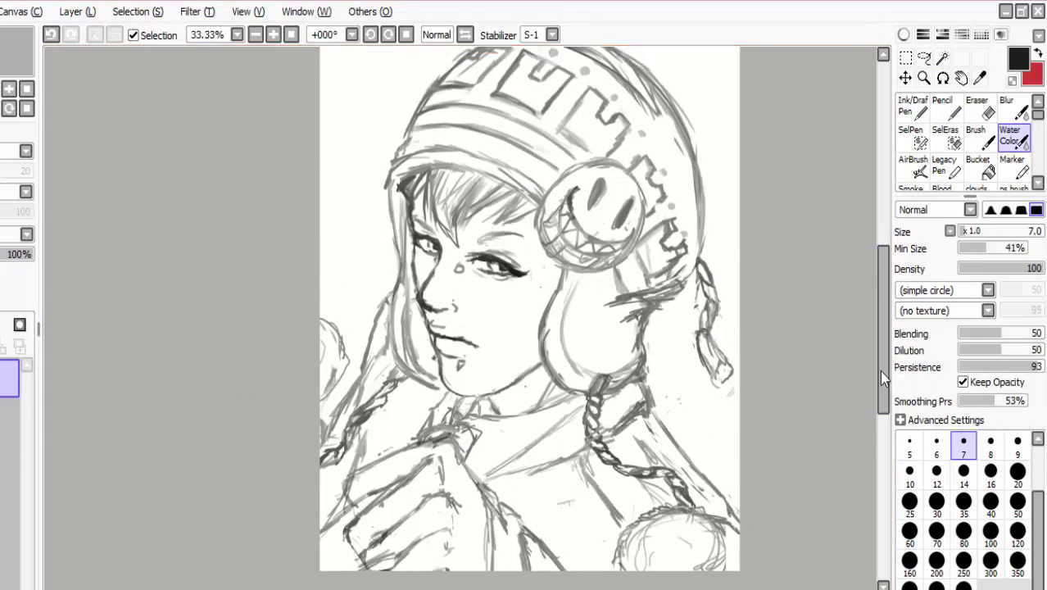
pyautogui.press('h')
pyautogui.press('e')
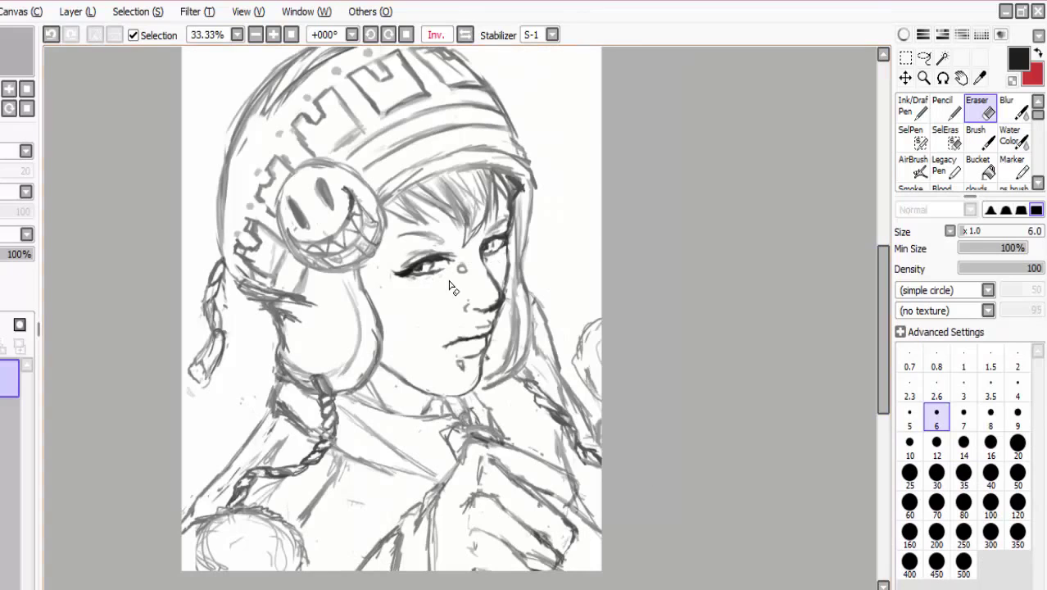
pyautogui.press('h')
pyautogui.press('e')
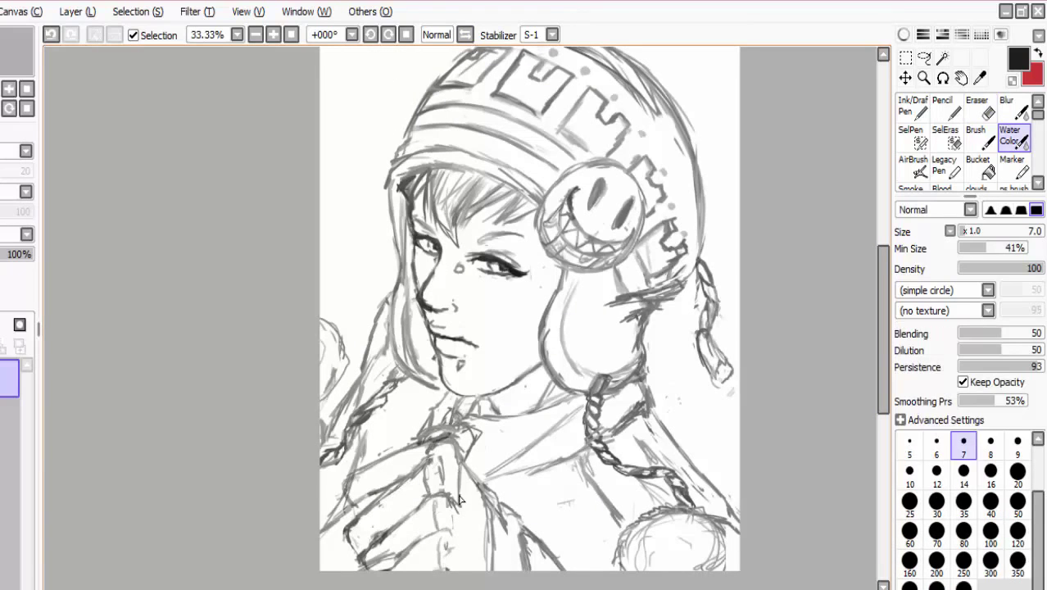
pyautogui.moveTo(459, 498); pyautogui.dragTo(469, 575)
pyautogui.press('e')
pyautogui.press('e')
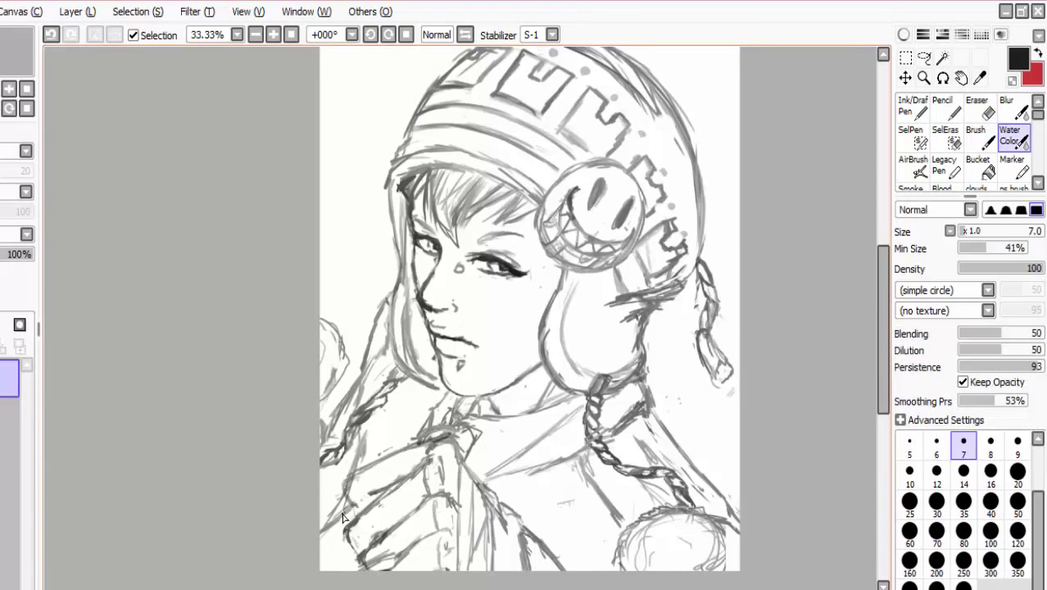
# - Sketch a loose circle beside the helmet's top left
pyautogui.scroll(2, 739, 518)
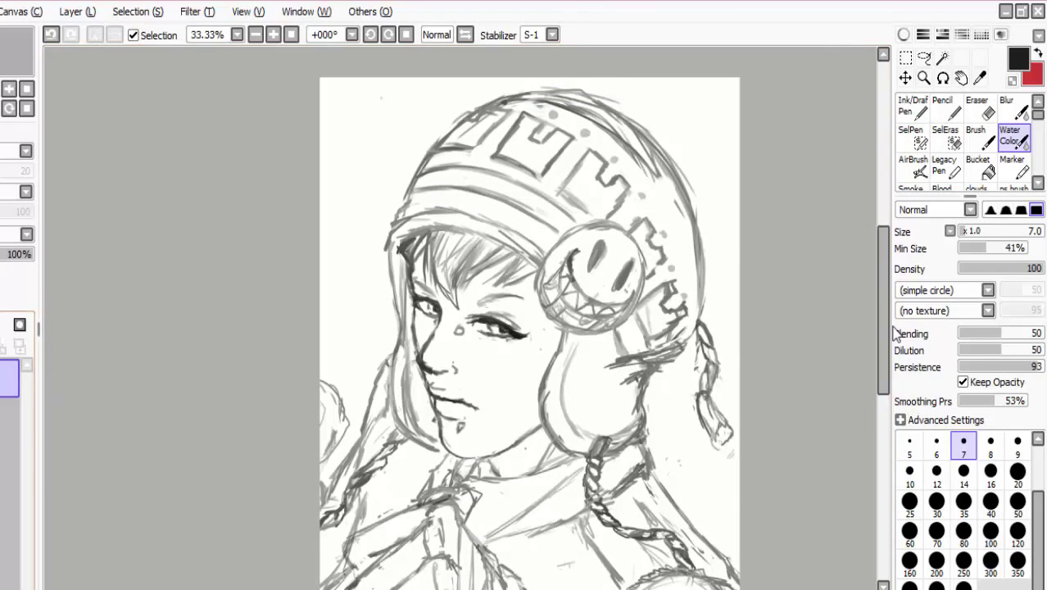
pyautogui.scroll(1, 891, 344)
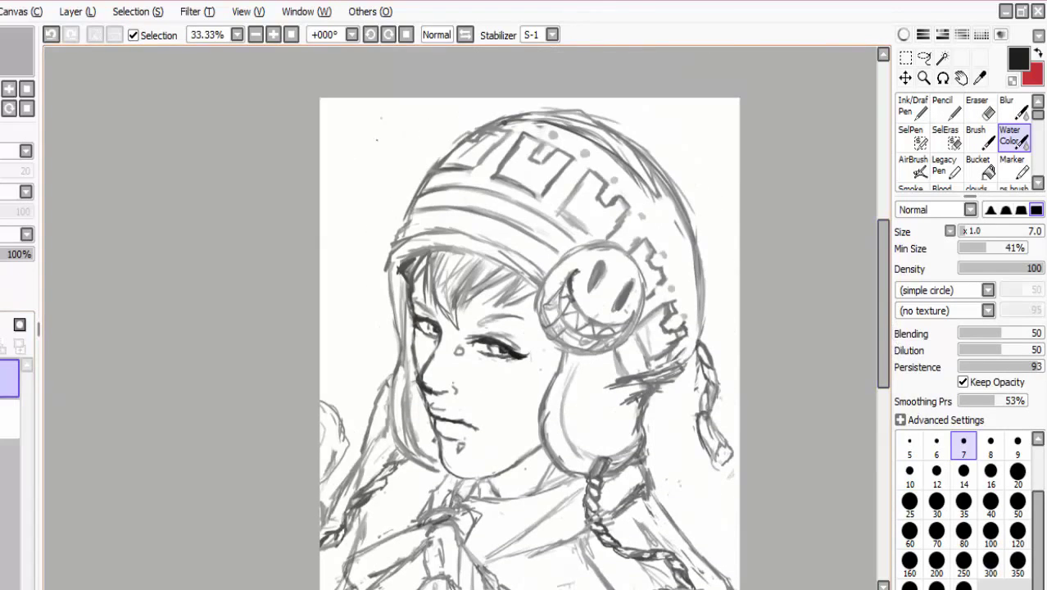
pyautogui.moveTo(392, 121)
pyautogui.mouseDown()
pyautogui.moveTo(386, 197)
pyautogui.moveTo(393, 119)
pyautogui.moveTo(407, 214)
pyautogui.mouseUp()
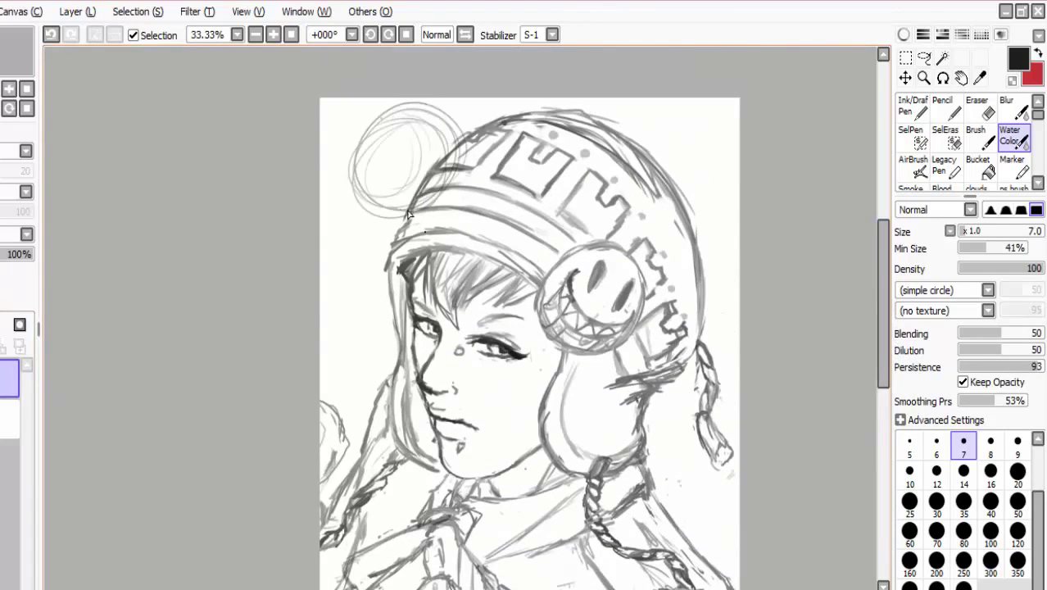
# - Erase lines near the hand and redraw strokes around the round fruit
pyautogui.scroll(-5, 408, 214)
pyautogui.press('e')
pyautogui.moveTo(361, 328); pyautogui.dragTo(385, 385)
pyautogui.moveTo(410, 312)
pyautogui.mouseDown()
pyautogui.moveTo(368, 328)
pyautogui.moveTo(416, 341)
pyautogui.mouseUp()
pyautogui.press('e')
pyautogui.moveTo(410, 303); pyautogui.dragTo(393, 352)
pyautogui.moveTo(344, 307); pyautogui.dragTo(368, 406)
# - Redraw lines by the fruit, outline the lower round fruit, and strengthen the hand's left side
pyautogui.press('e')
pyautogui.press('e')
pyautogui.press('e')
pyautogui.moveTo(434, 385); pyautogui.dragTo(426, 406)
pyautogui.press('e')
pyautogui.moveTo(377, 365); pyautogui.dragTo(370, 425)
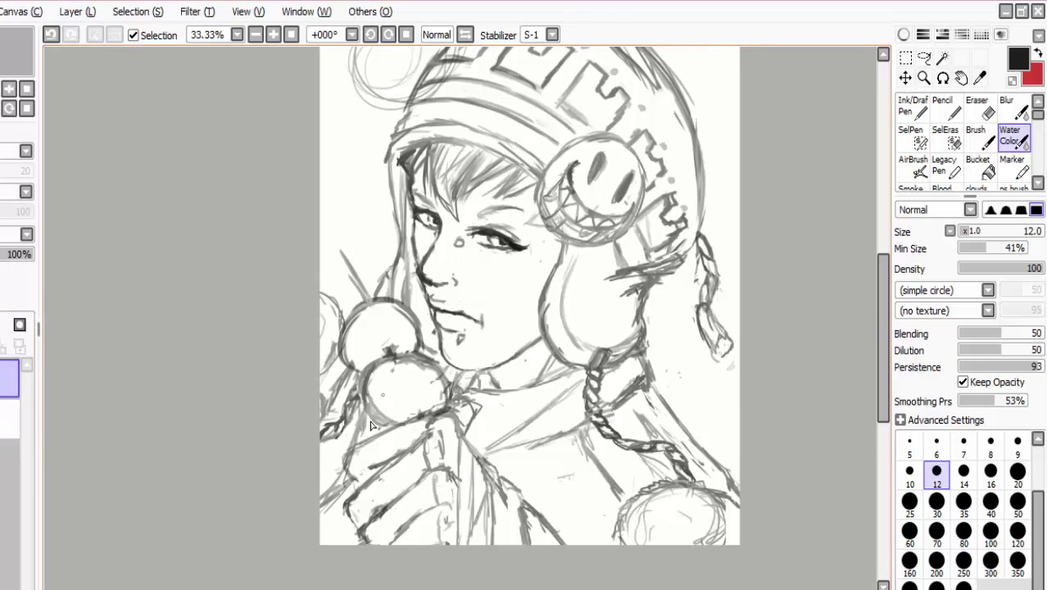
pyautogui.moveTo(883, 394); pyautogui.dragTo(885, 401)
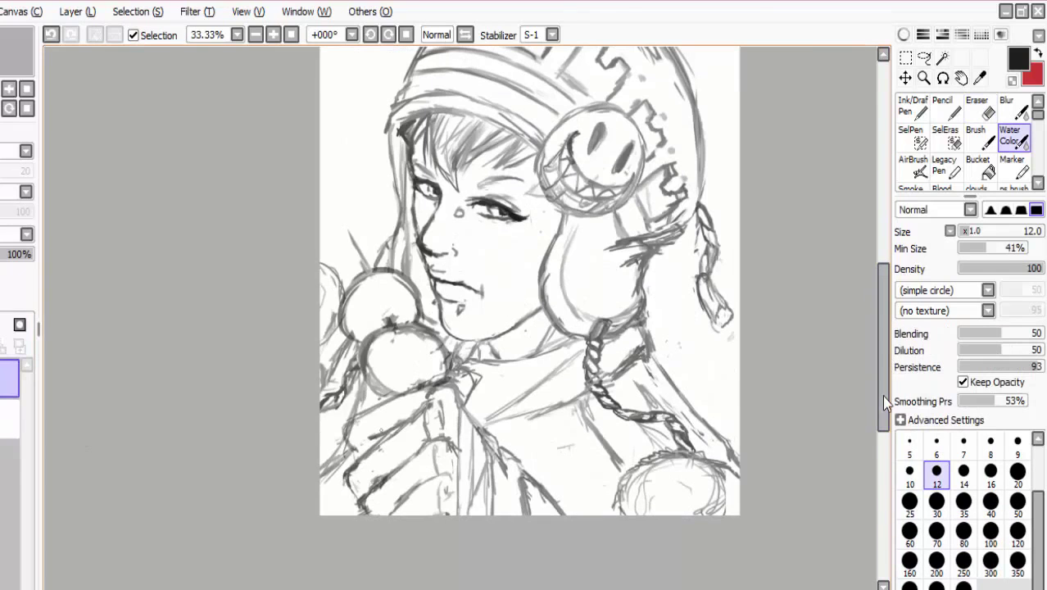
pyautogui.moveTo(398, 348); pyautogui.dragTo(381, 389)
pyautogui.moveTo(356, 349); pyautogui.dragTo(353, 406)
# - Sketch fingers on the hand, undo a stray stroke, and add fruit circles at the left edge
pyautogui.moveTo(385, 438)
pyautogui.mouseDown()
pyautogui.moveTo(344, 455)
pyautogui.moveTo(353, 508)
pyautogui.mouseUp()
pyautogui.moveTo(336, 426); pyautogui.dragTo(324, 512)
pyautogui.hotkey('ctrl', 'z')
pyautogui.moveTo(357, 344); pyautogui.dragTo(324, 414)
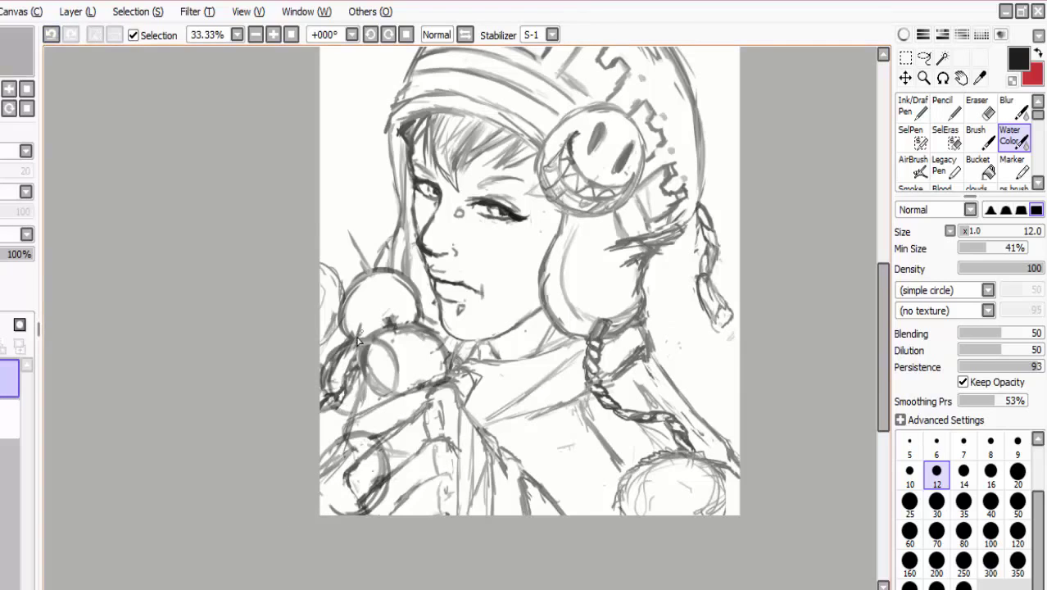
pyautogui.moveTo(364, 274); pyautogui.dragTo(328, 345)
pyautogui.moveTo(336, 291); pyautogui.dragTo(323, 213)
# - With a medium eraser, erase and redraw the strokes at the left canvas edge
pyautogui.press('e')
pyautogui.click(936, 472)
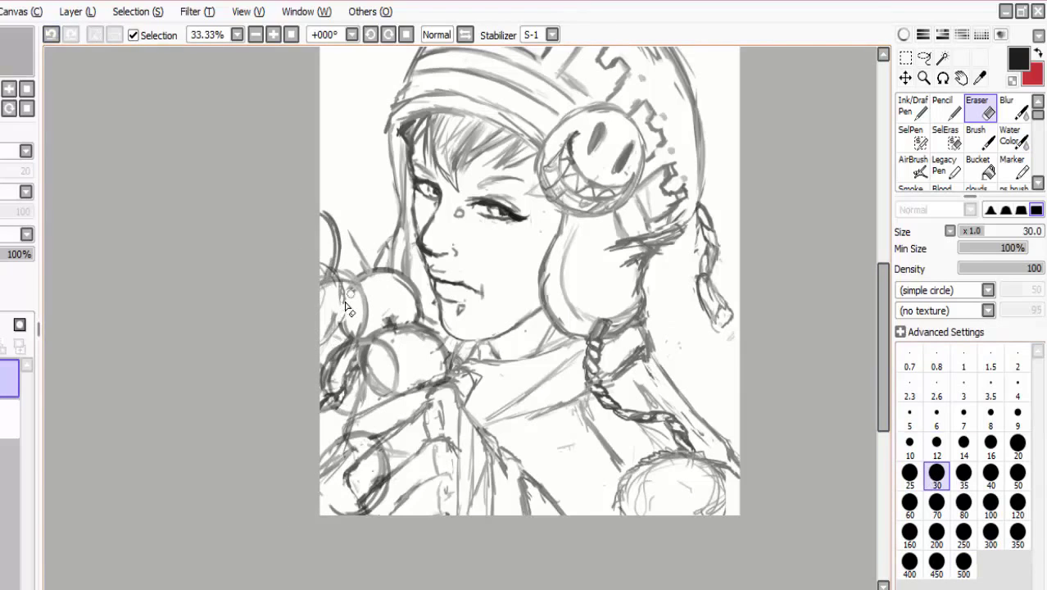
pyautogui.moveTo(353, 307); pyautogui.dragTo(328, 409)
pyautogui.press('w')
pyautogui.moveTo(324, 243); pyautogui.dragTo(327, 344)
pyautogui.press('e')
pyautogui.moveTo(385, 369); pyautogui.dragTo(370, 395)
# - Erase and redraw the strokes along the fist edge, switching between layers
pyautogui.hotkey('ctrl', 'shift', 'n')
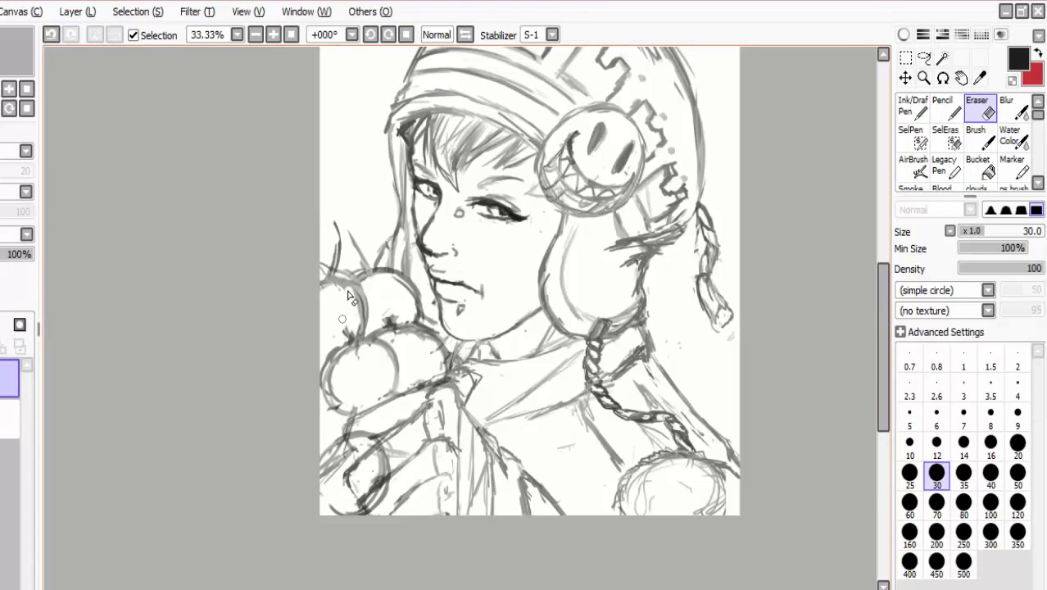
pyautogui.press('w')
pyautogui.press('e')
pyautogui.moveTo(342, 360); pyautogui.dragTo(337, 410)
pyautogui.press('w')
pyautogui.moveTo(332, 365); pyautogui.dragTo(327, 409)
pyautogui.press('e')
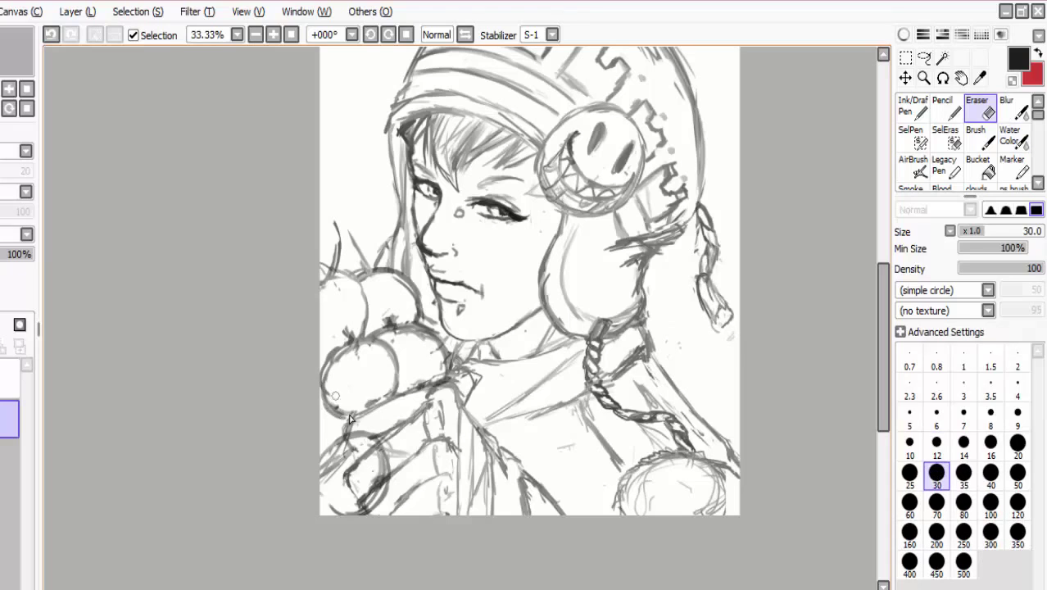
pyautogui.hotkey('ctrl', 'shift', 'n')
# - Erase stray strokes at the fist edge, toggling eraser, brush and layers
pyautogui.moveTo(328, 361); pyautogui.dragTo(340, 410)
pyautogui.press('w')
pyautogui.press('e')
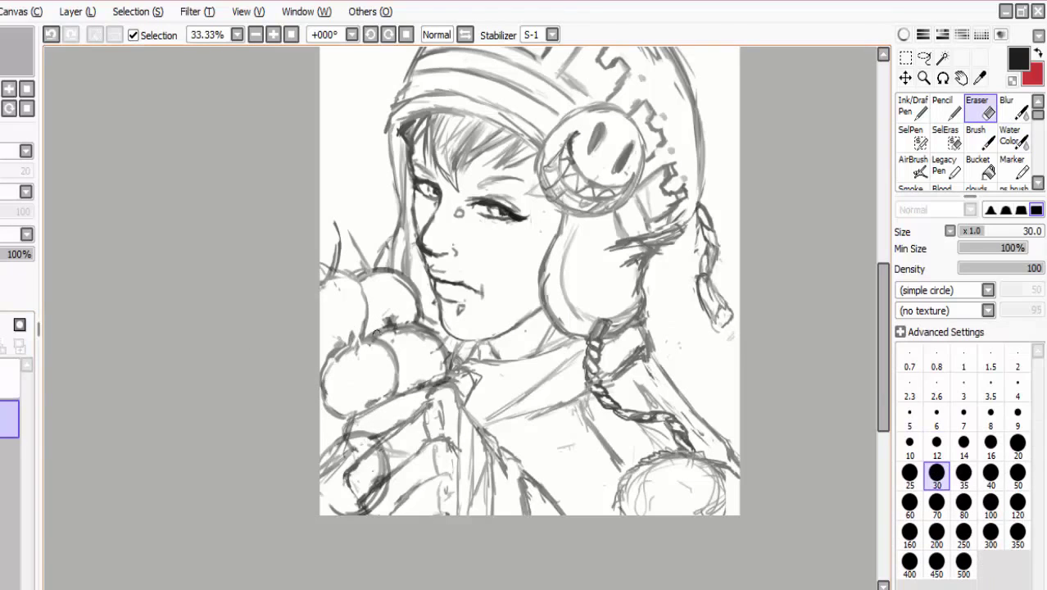
pyautogui.press('w')
pyautogui.press('e')
pyautogui.press('Down')
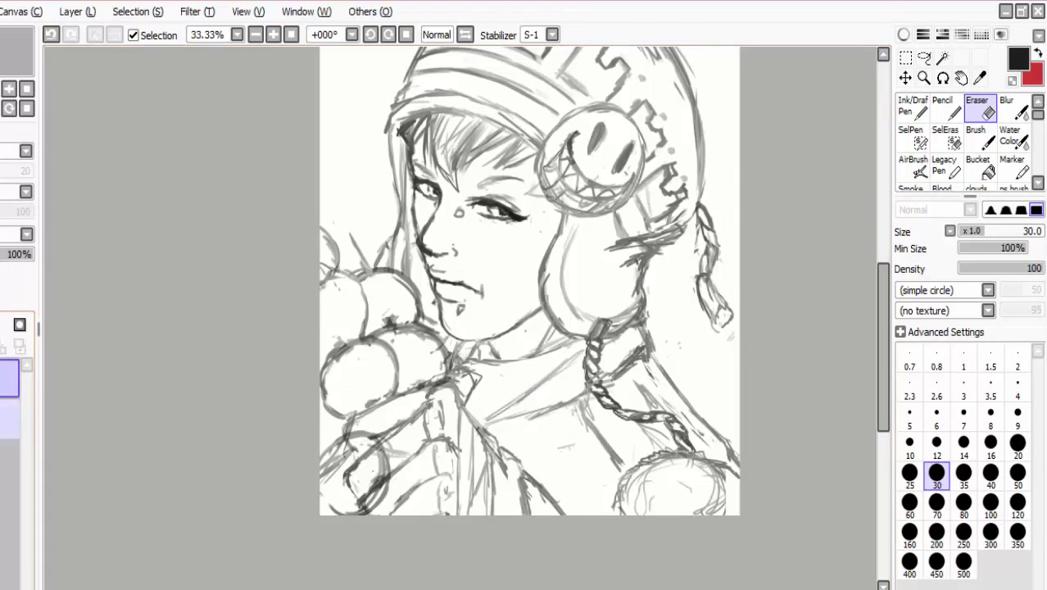
pyautogui.press('w')
pyautogui.press('Up')
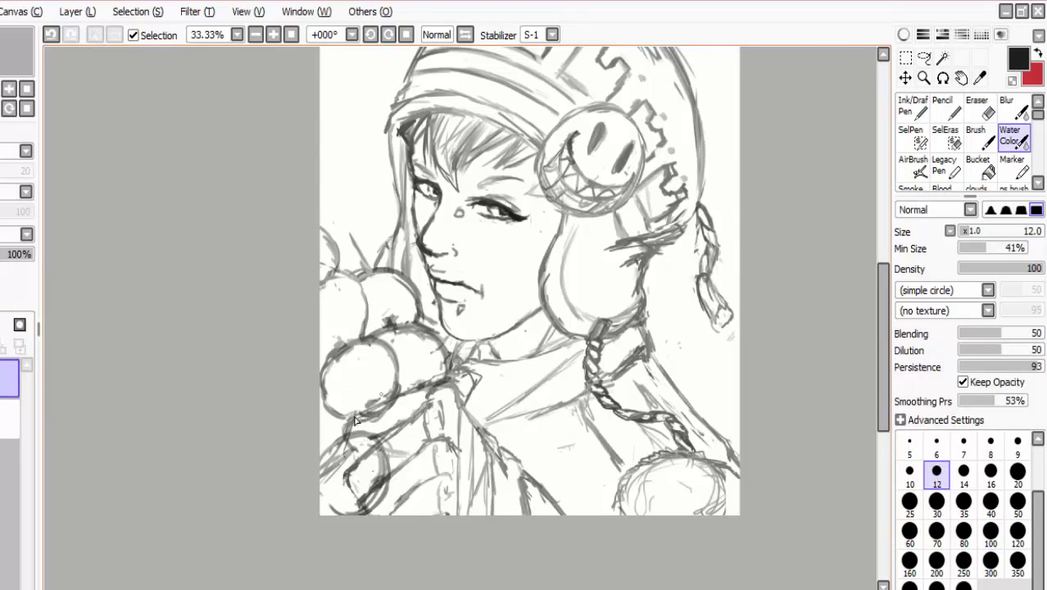
# - Darken the upper-left, lower-left and bottom fruit outlines with Water Color size 12
pyautogui.moveTo(343, 408); pyautogui.dragTo(389, 422)
pyautogui.moveTo(323, 275); pyautogui.dragTo(367, 324)
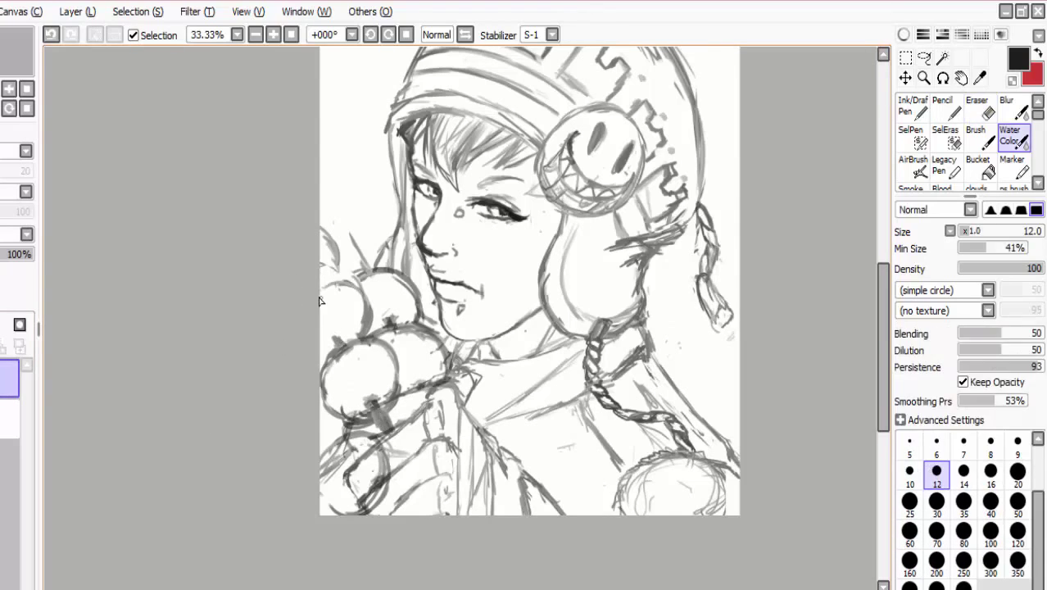
pyautogui.moveTo(387, 386); pyautogui.dragTo(344, 420)
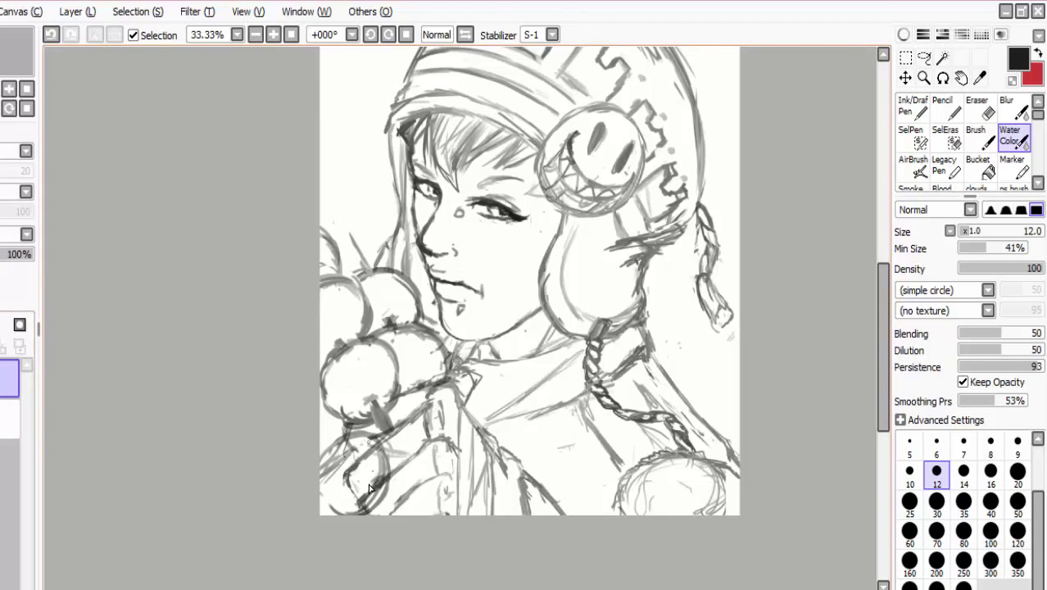
pyautogui.scroll(-2, 369, 488)
pyautogui.moveTo(369, 409)
pyautogui.mouseDown()
pyautogui.moveTo(344, 476)
pyautogui.moveTo(369, 419)
pyautogui.mouseUp()
# - Undo the last lower-fruit stroke and erase lines on the lower-left fruit
pyautogui.press('e')
pyautogui.press('e')
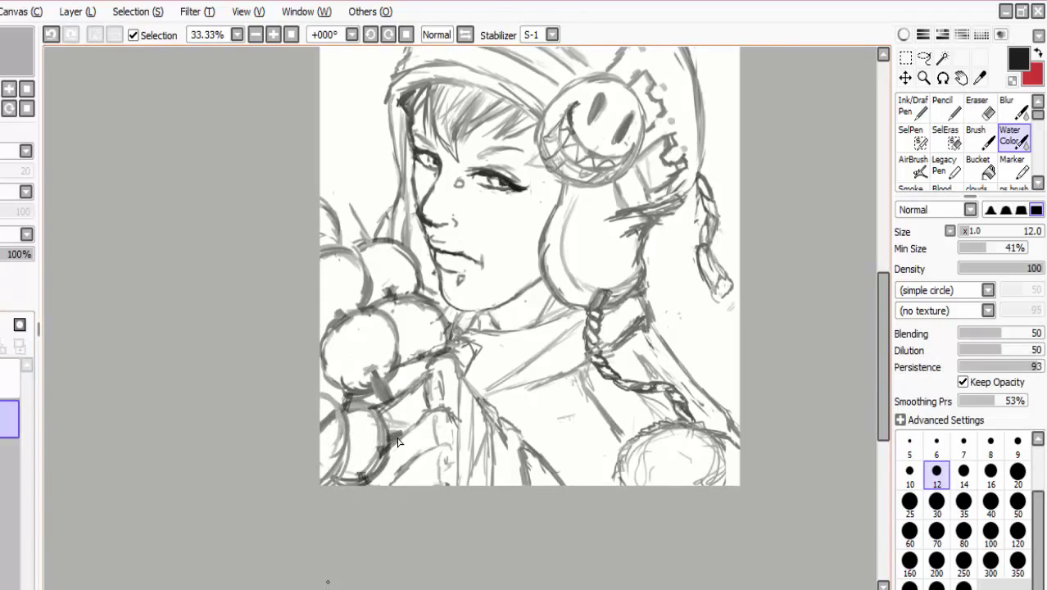
pyautogui.hotkey('ctrl', 'z')
pyautogui.press('e')
pyautogui.moveTo(377, 483); pyautogui.dragTo(402, 463)
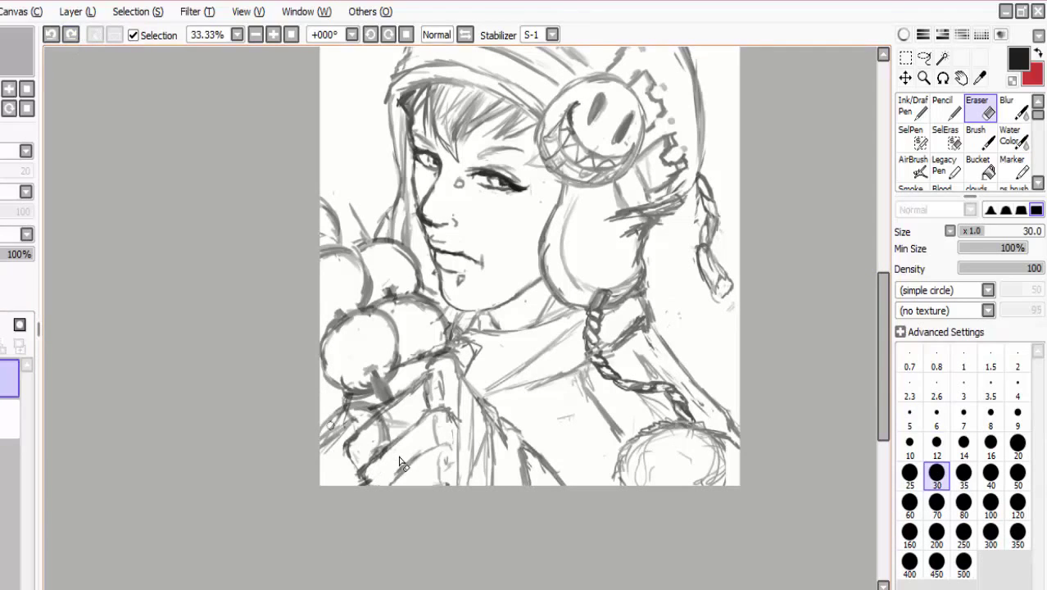
pyautogui.press('e')
pyautogui.scroll(-1, 880, 379)
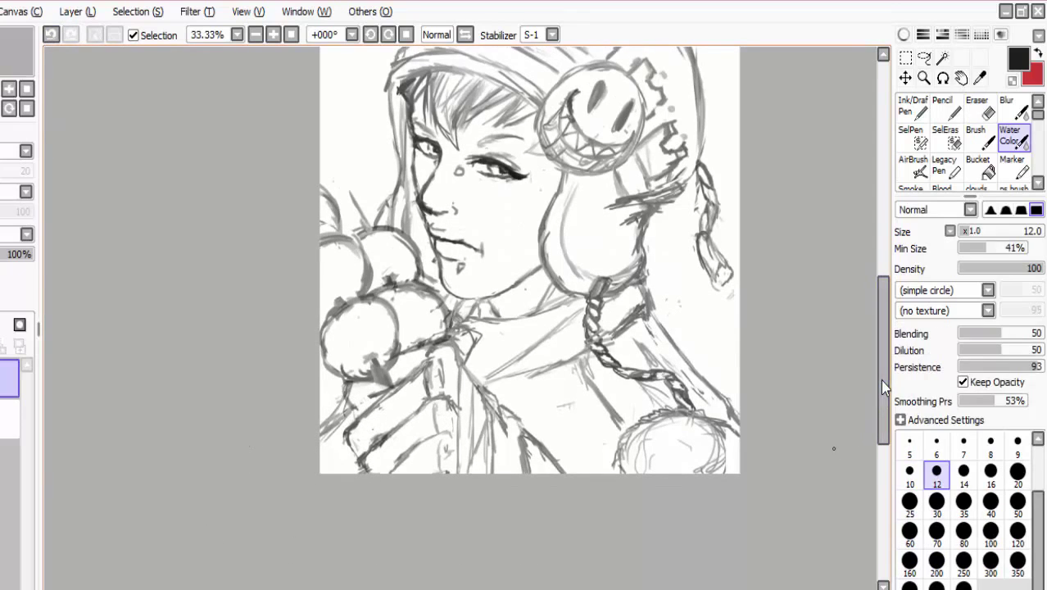
# - Wipe the stray sketch lines around the fruits with the size-80 eraser
pyautogui.press('e')
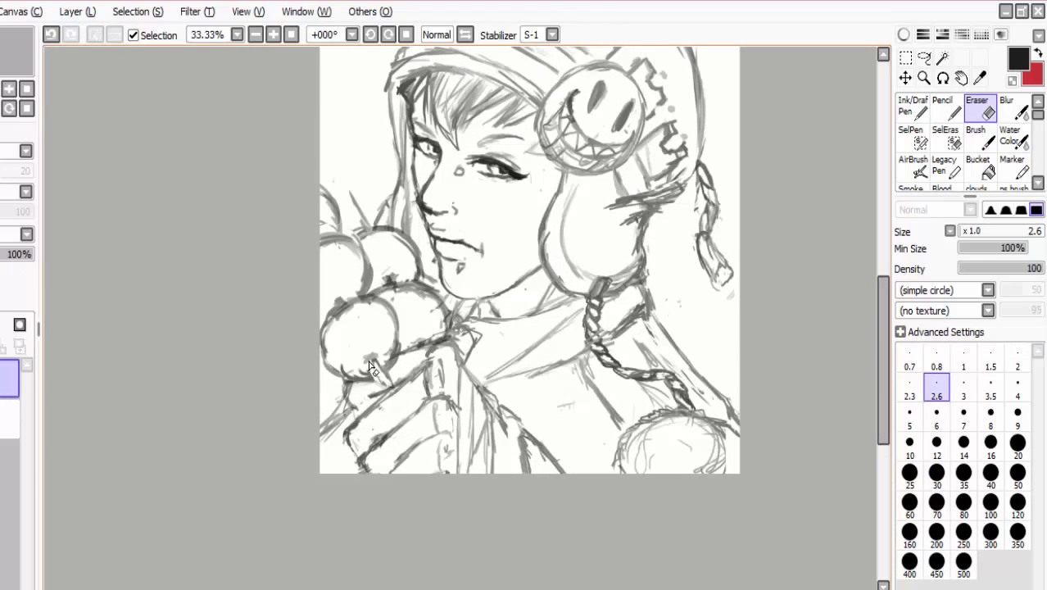
pyautogui.press('e')
pyautogui.press('e')
pyautogui.press('e')
pyautogui.press('e')
pyautogui.press('e')
pyautogui.scroll(3, 884, 366)
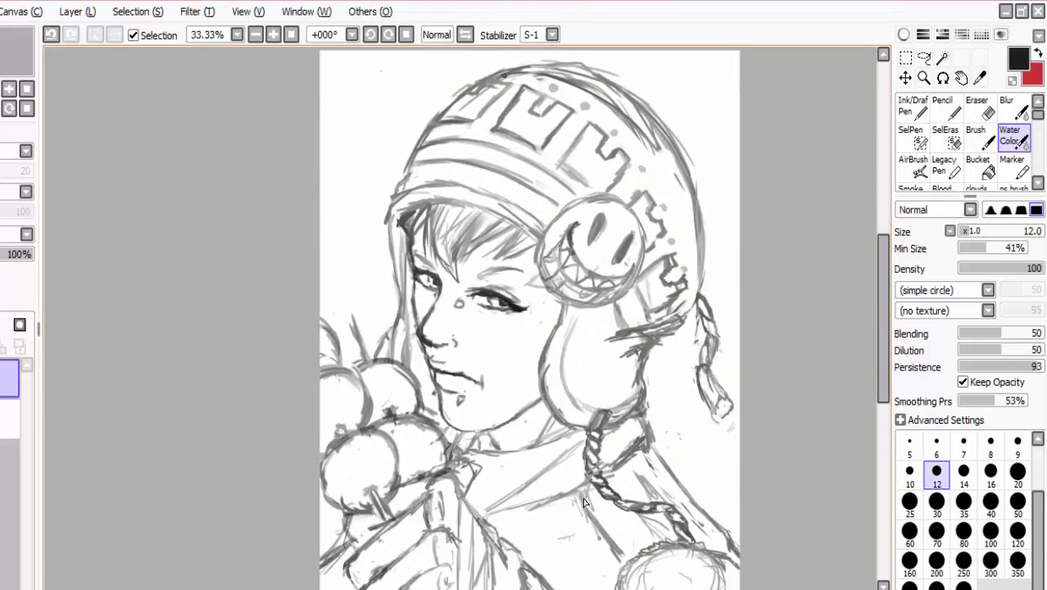
pyautogui.scroll(1, 532, 484)
pyautogui.press('e')
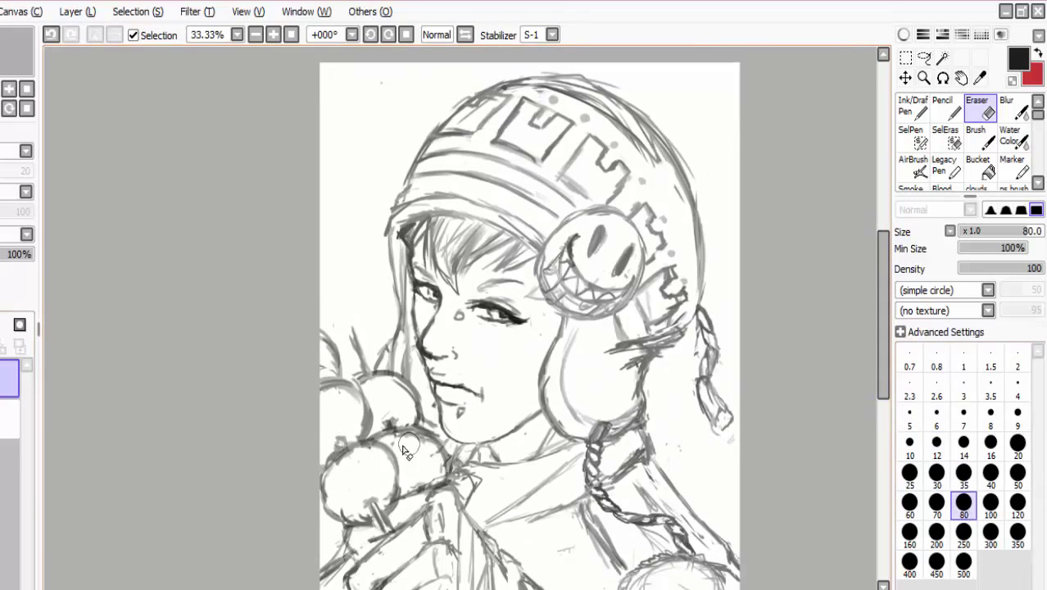
pyautogui.moveTo(404, 449)
pyautogui.mouseDown()
pyautogui.moveTo(402, 389)
pyautogui.moveTo(336, 508)
pyautogui.mouseUp()
# - Mirror the canvas to check the sketch's proportions, then flip it back
pyautogui.scroll(1, 884, 366)
pyautogui.press('e')
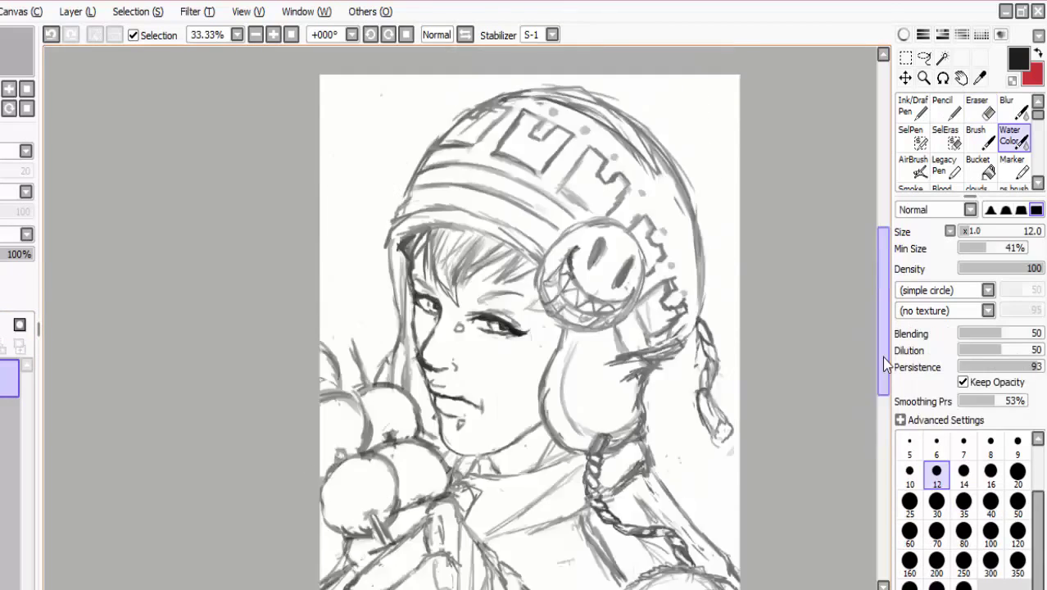
pyautogui.scroll(-3, 883, 365)
pyautogui.scroll(2, 882, 352)
pyautogui.press('h')
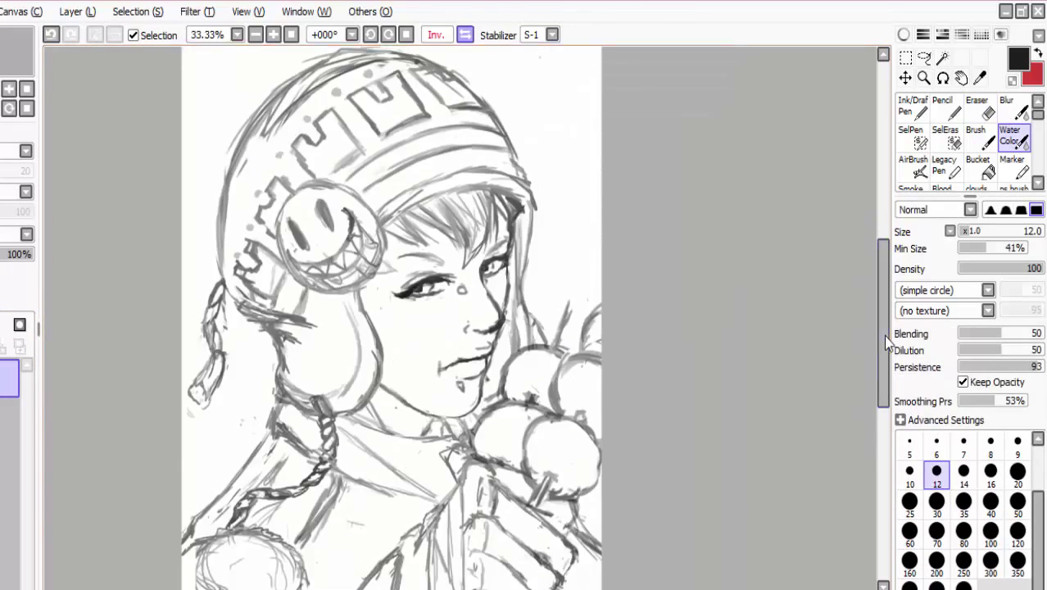
pyautogui.press('h')
# - Undo the stroke near the right eye and redraw a short right-eyebrow stroke
pyautogui.press('e')
pyautogui.click(964, 447)
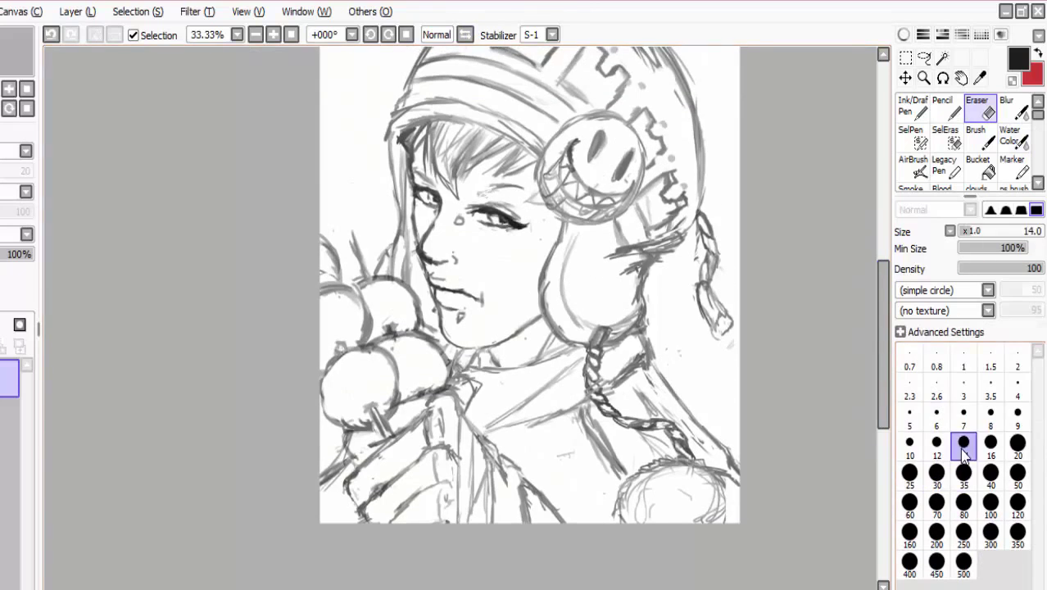
pyautogui.press('e')
pyautogui.click(51, 36)
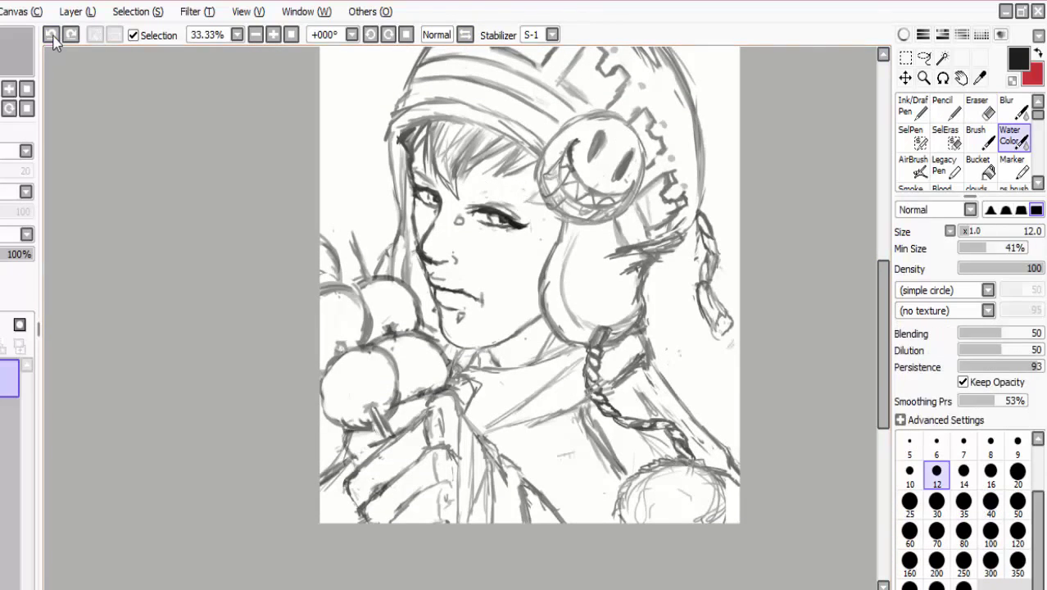
pyautogui.moveTo(528, 168); pyautogui.dragTo(489, 178)
pyautogui.doubleClick(465, 35)
pyautogui.hotkey('ctrl', '+')
pyautogui.hotkey('ctrl', '+')
pyautogui.hotkey('ctrl', '+')
pyautogui.press('[')
pyautogui.press('[')
pyautogui.press('[')
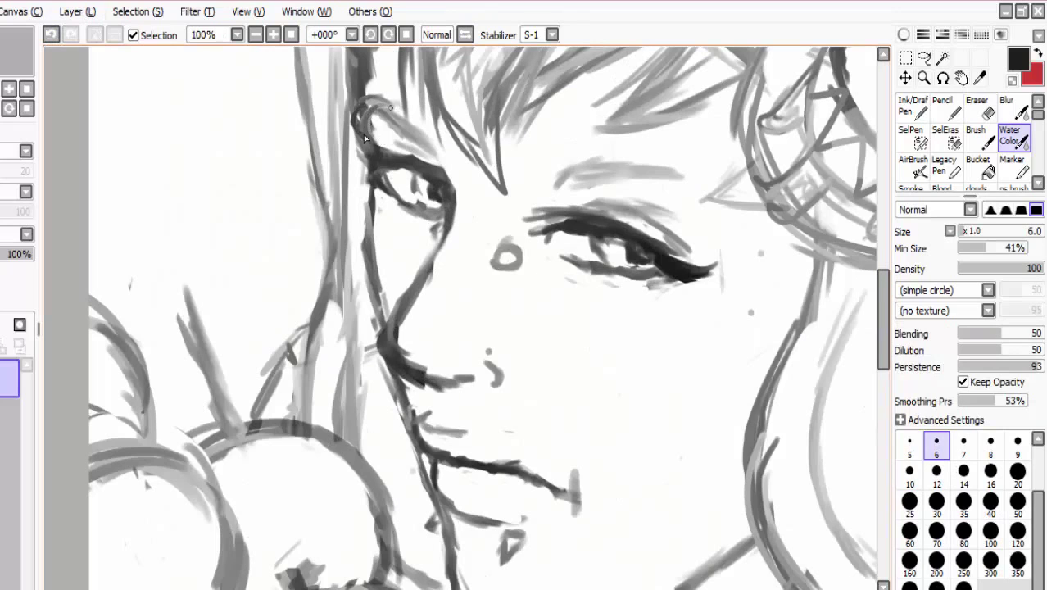
pyautogui.press('e')
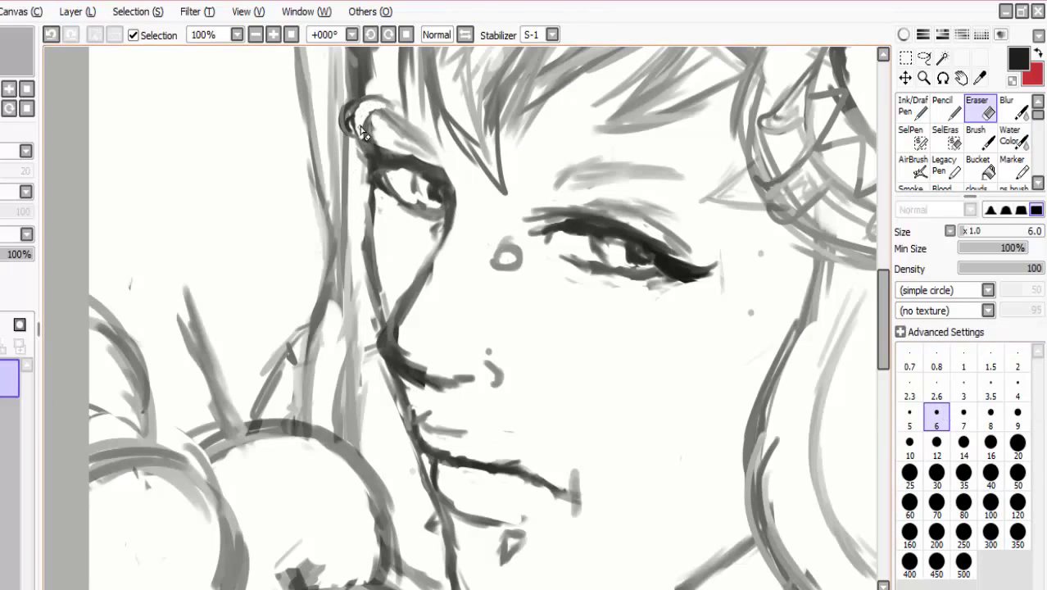
pyautogui.press('e')
pyautogui.press('e')
pyautogui.press('e')
pyautogui.press('e')
pyautogui.press('e')
pyautogui.hotkey('ctrl', '-')
pyautogui.hotkey('ctrl', '-')
pyautogui.hotkey('ctrl', '-')
pyautogui.hotkey('ctrl', '+')
# - Add spiky strokes above the fruit left of the face with Water Color size 6
pyautogui.scroll(-3, 869, 419)
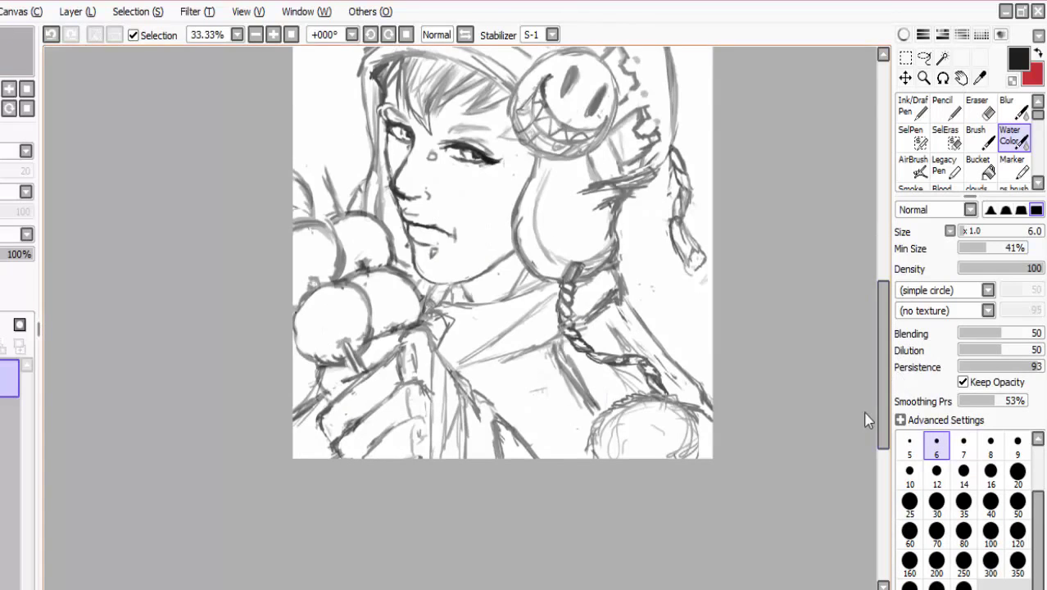
pyautogui.press('e')
pyautogui.press('e')
pyautogui.scroll(3, 295, 393)
pyautogui.press('e')
pyautogui.press('e')
pyautogui.press('e')
pyautogui.press('e')
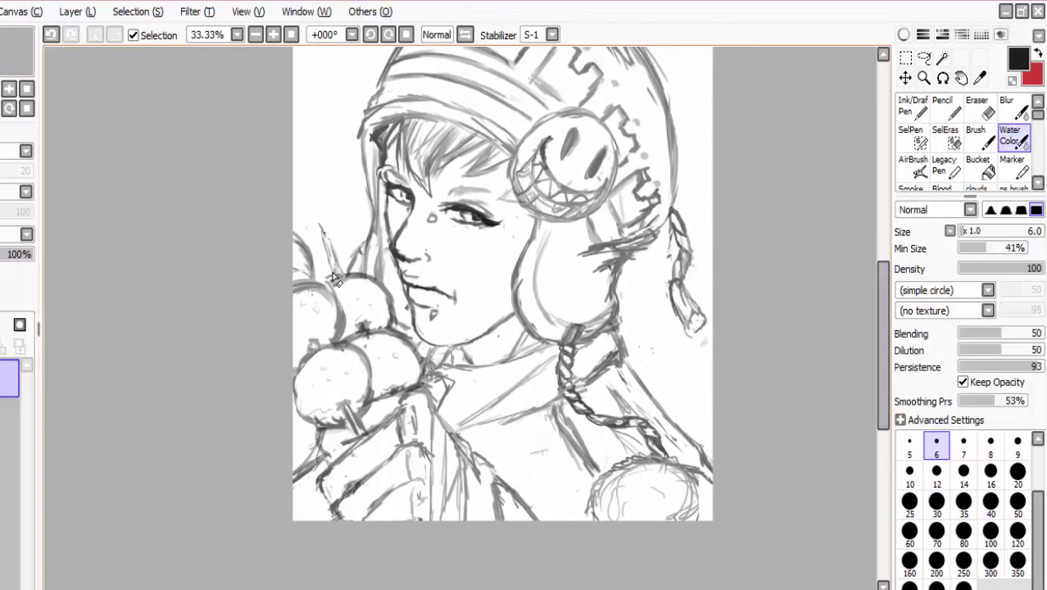
pyautogui.moveTo(332, 264); pyautogui.dragTo(323, 229)
pyautogui.scroll(1, 360, 271)
# - Sketch short lines along the bottom edge near the pom-pom
pyautogui.press('e')
pyautogui.press('e')
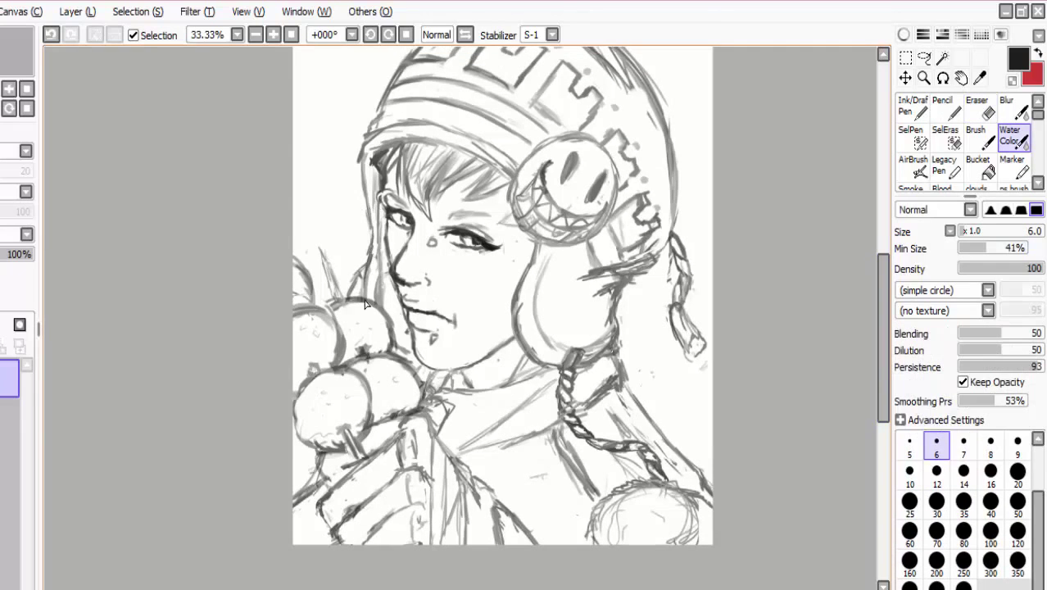
pyautogui.scroll(-3, 442, 361)
pyautogui.scroll(2, 492, 426)
pyautogui.scroll(-1, 510, 453)
pyautogui.press('e')
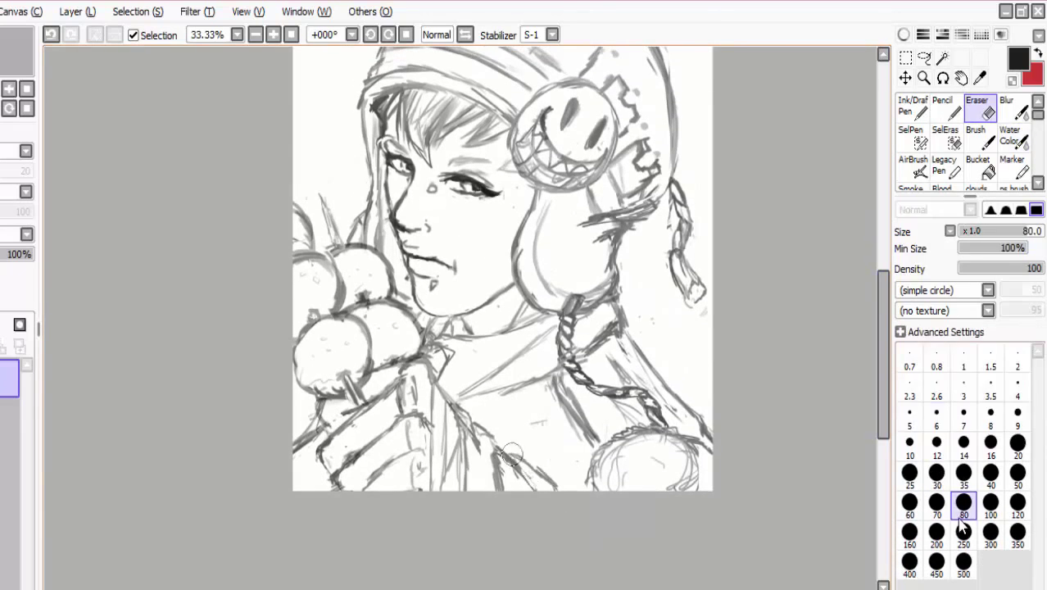
pyautogui.press('e')
pyautogui.moveTo(520, 459); pyautogui.dragTo(562, 490)
pyautogui.press('e')
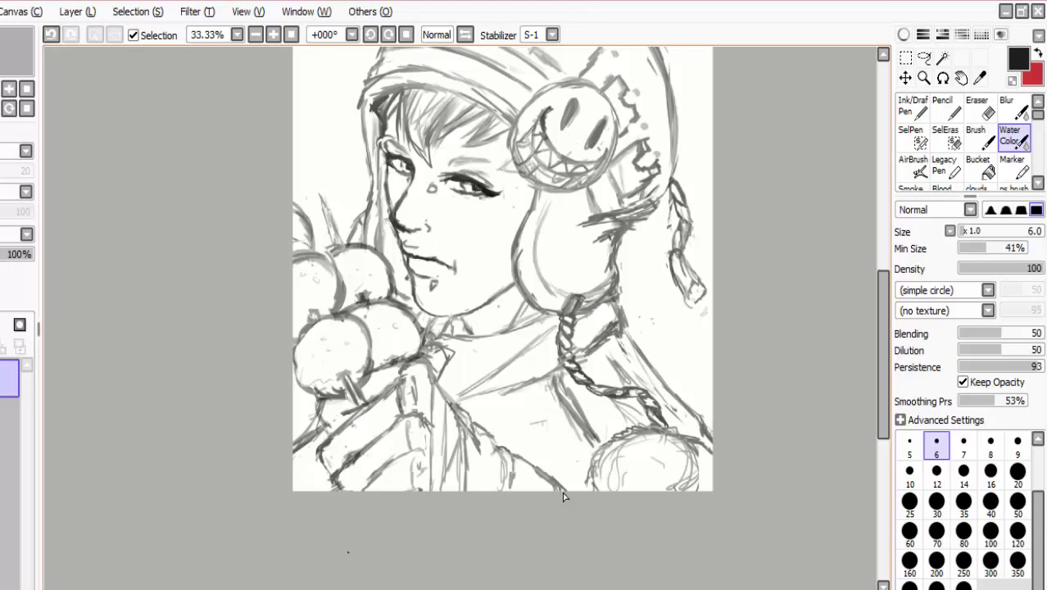
pyautogui.moveTo(524, 451); pyautogui.dragTo(535, 485)
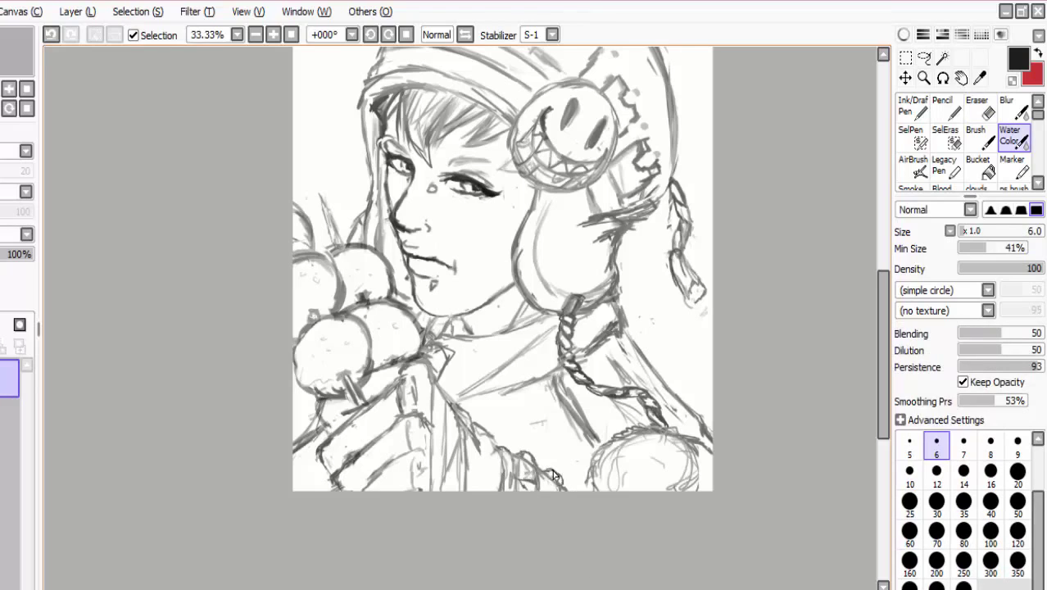
pyautogui.scroll(3, 477, 506)
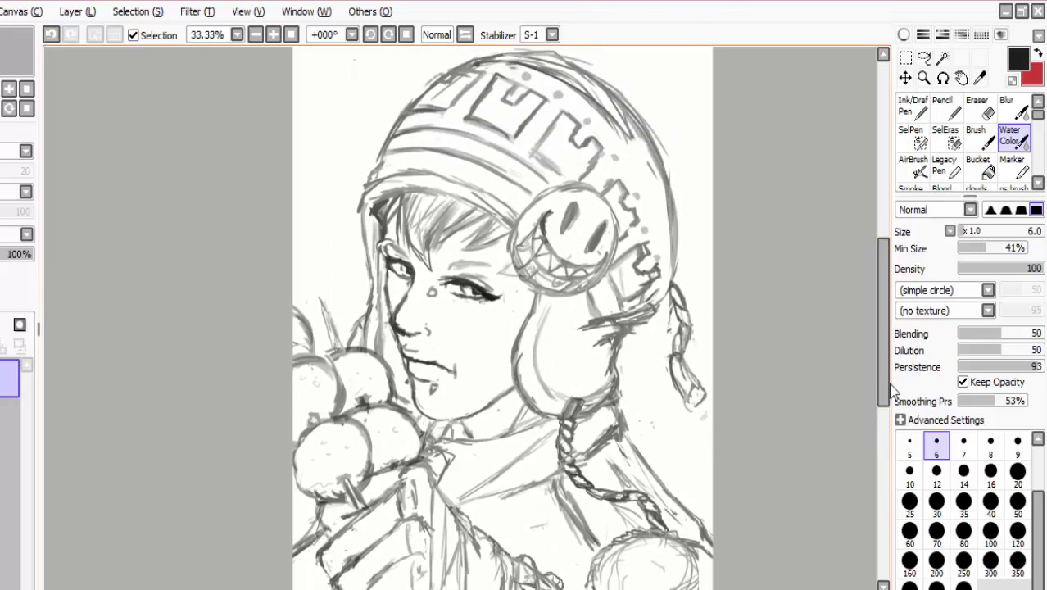